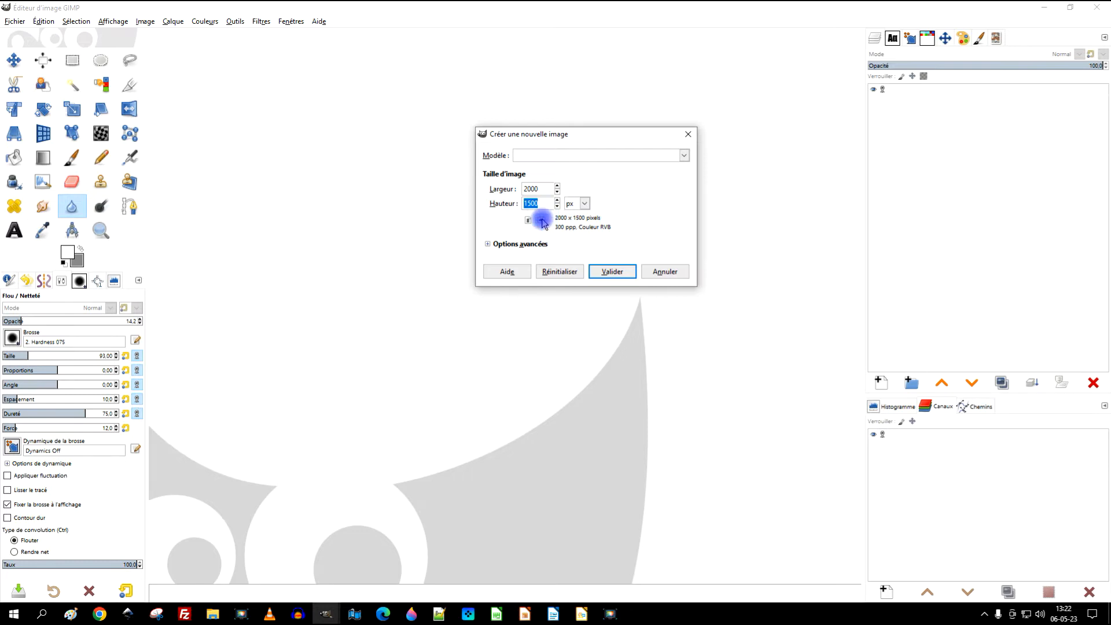
Step: Create a new 2000 x 1500 px image at 300 ppi, filled with a black background colour
left_click(494, 245)
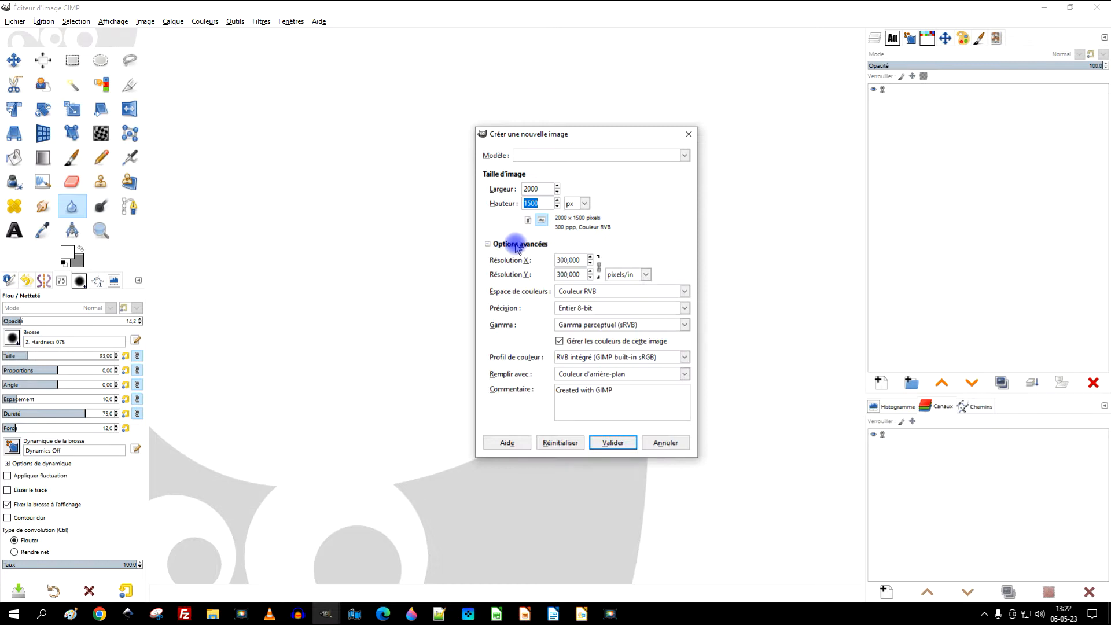
left_click(605, 374)
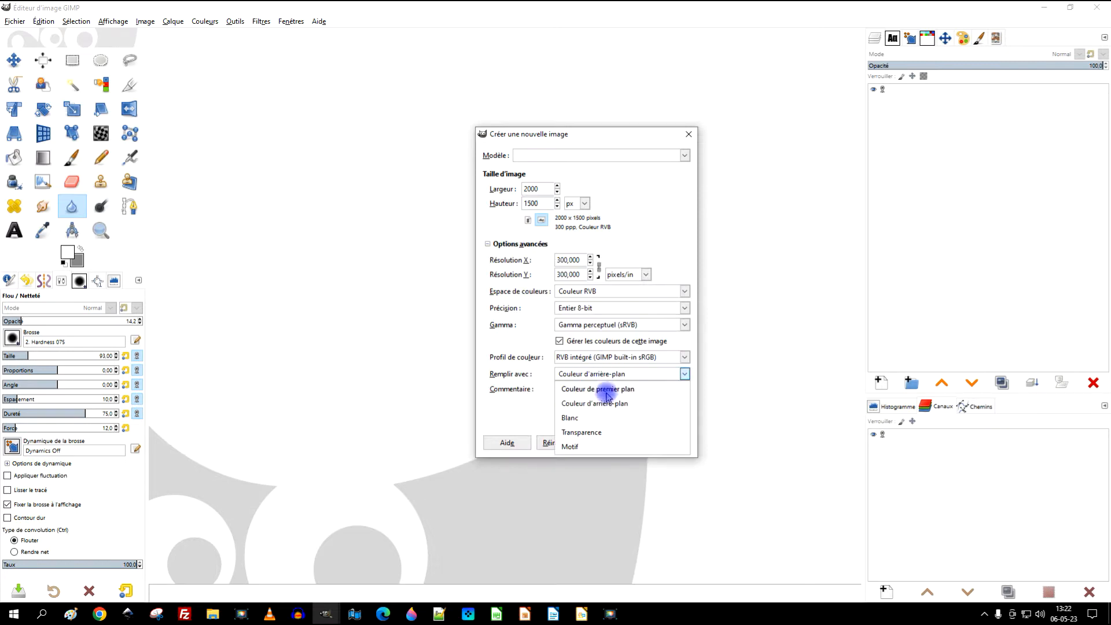
left_click(607, 404)
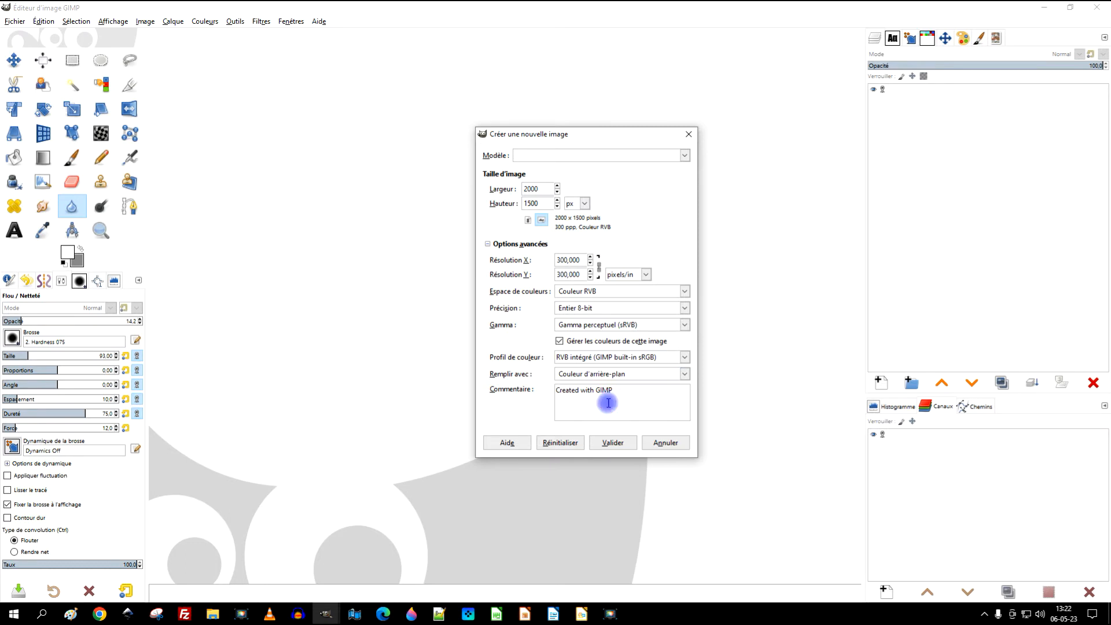
left_click(63, 264)
left_click(80, 250)
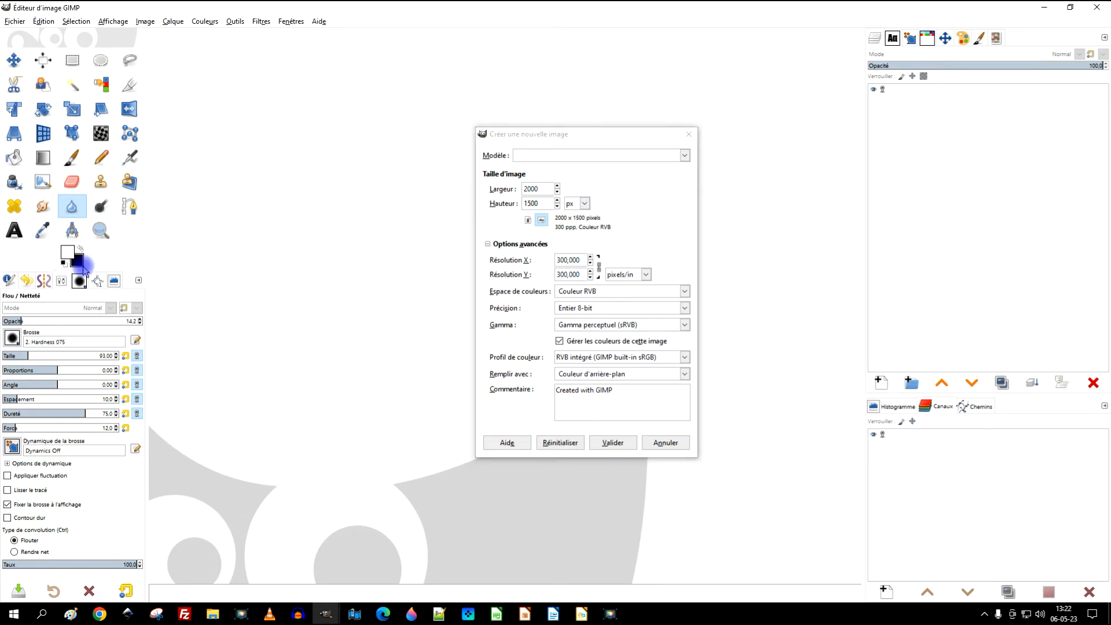
left_click(615, 444)
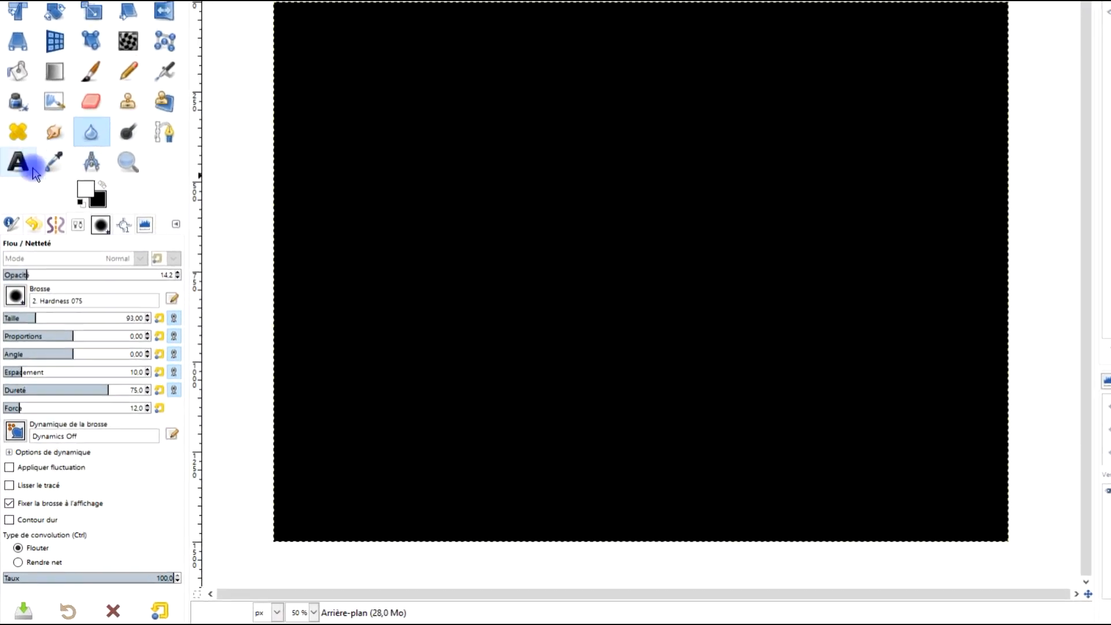
Step: Set up the Text tool with Impact Condensed at 500 px and a letter spacing of 0
left_click(22, 168)
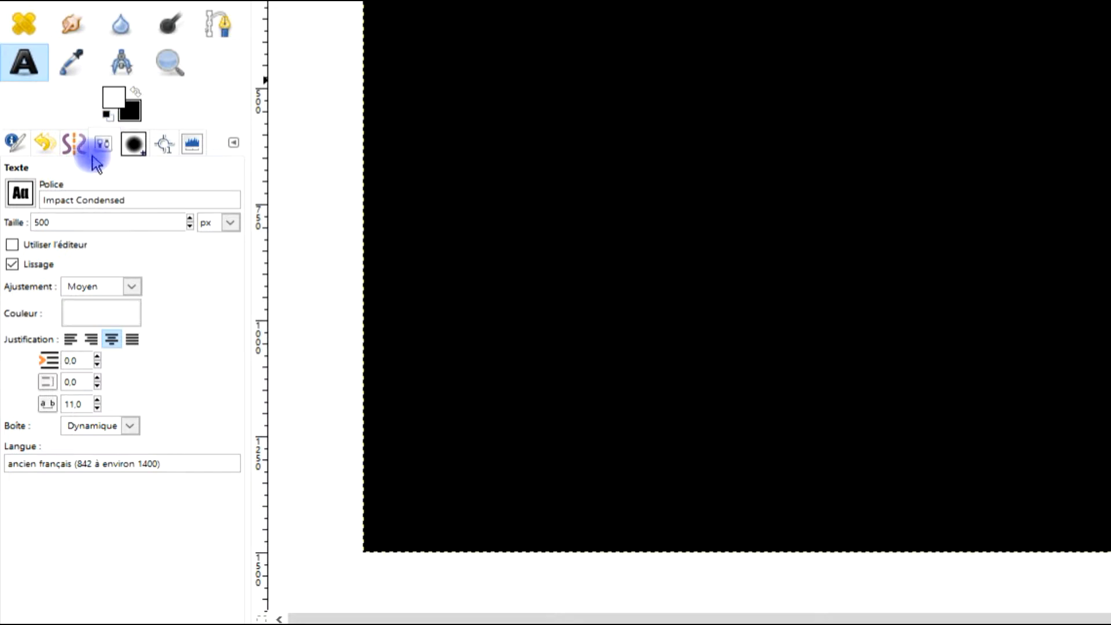
left_click(20, 194)
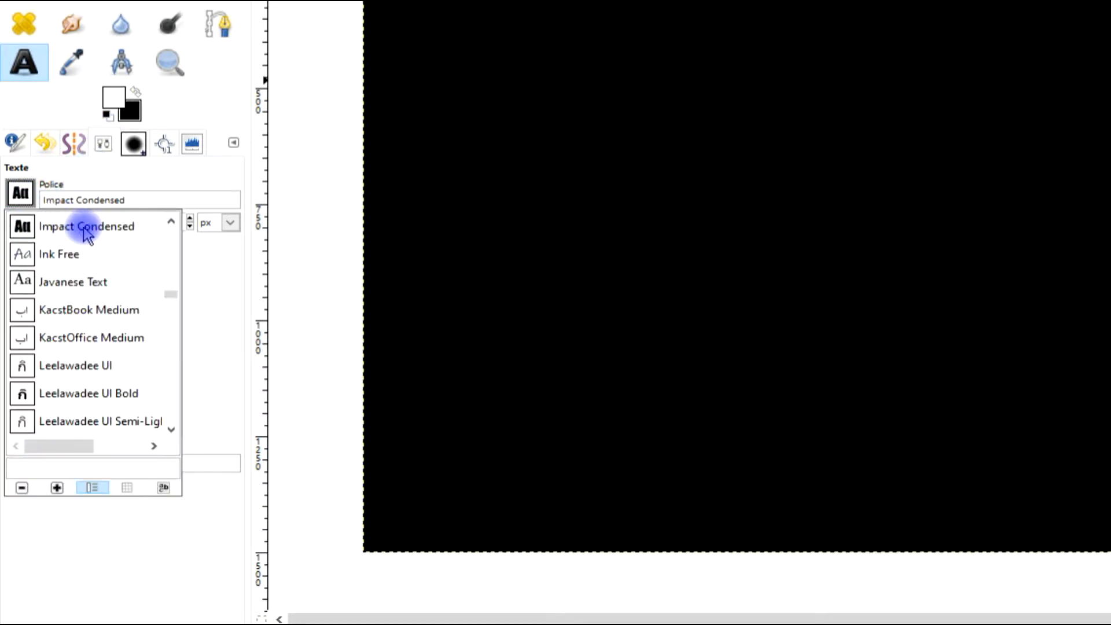
left_click(186, 109)
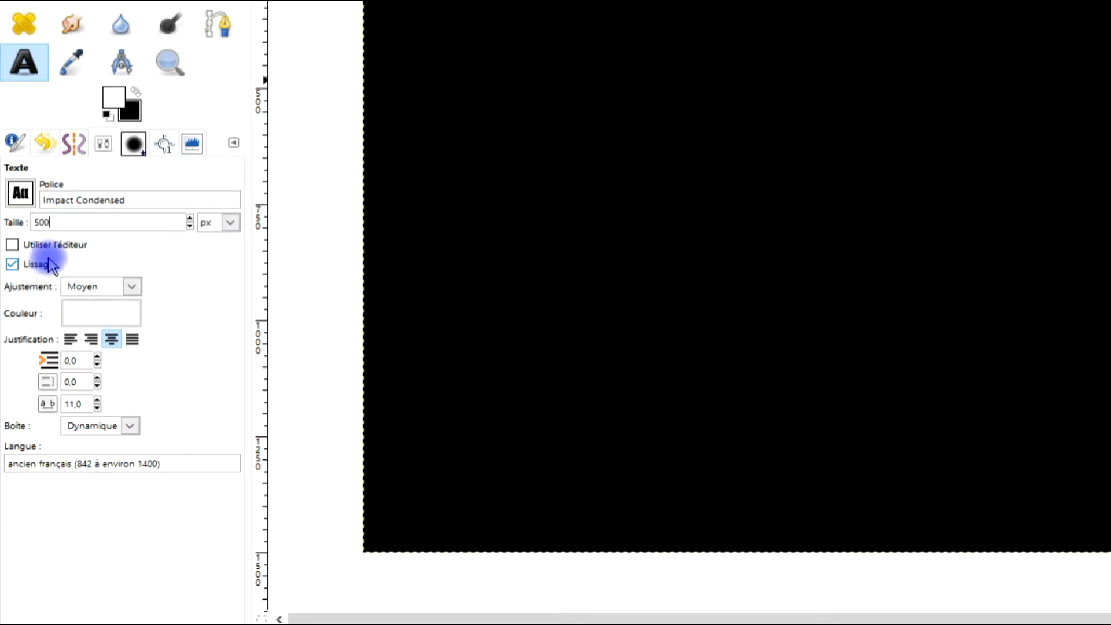
double_click(83, 405)
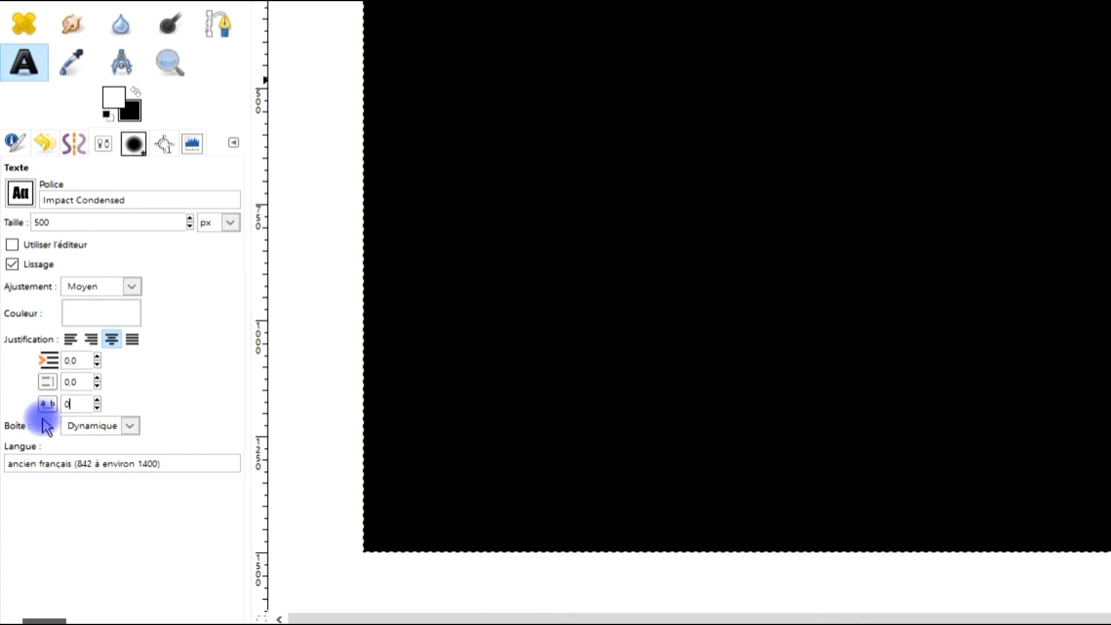
key("shift+Tab")
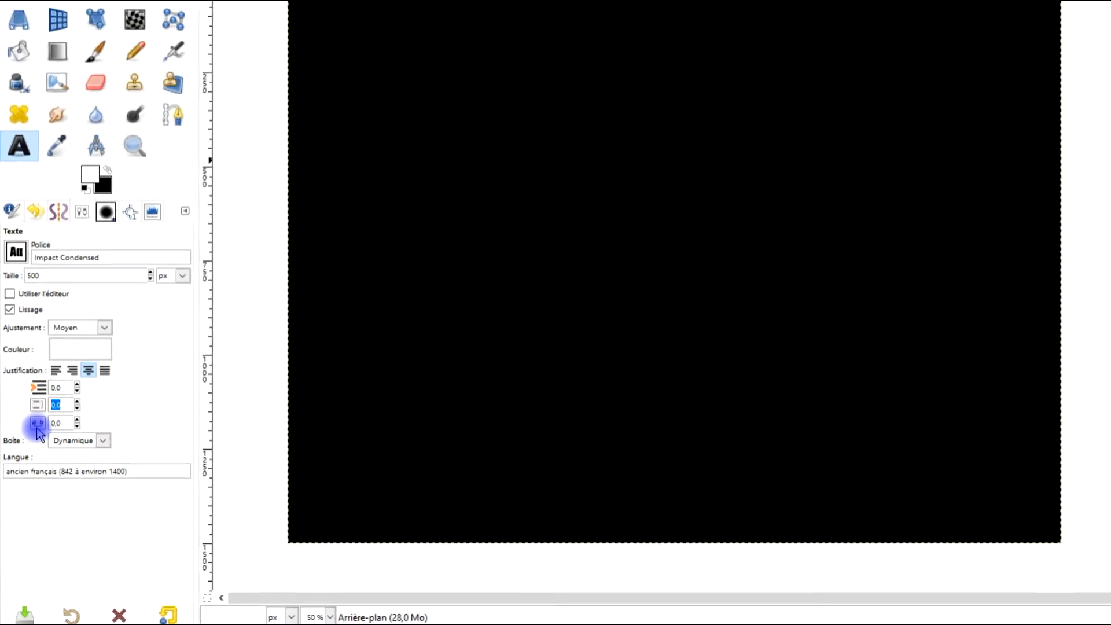
Step: Add the white text "PI" in capitals near the middle of the black canvas
left_click(563, 157)
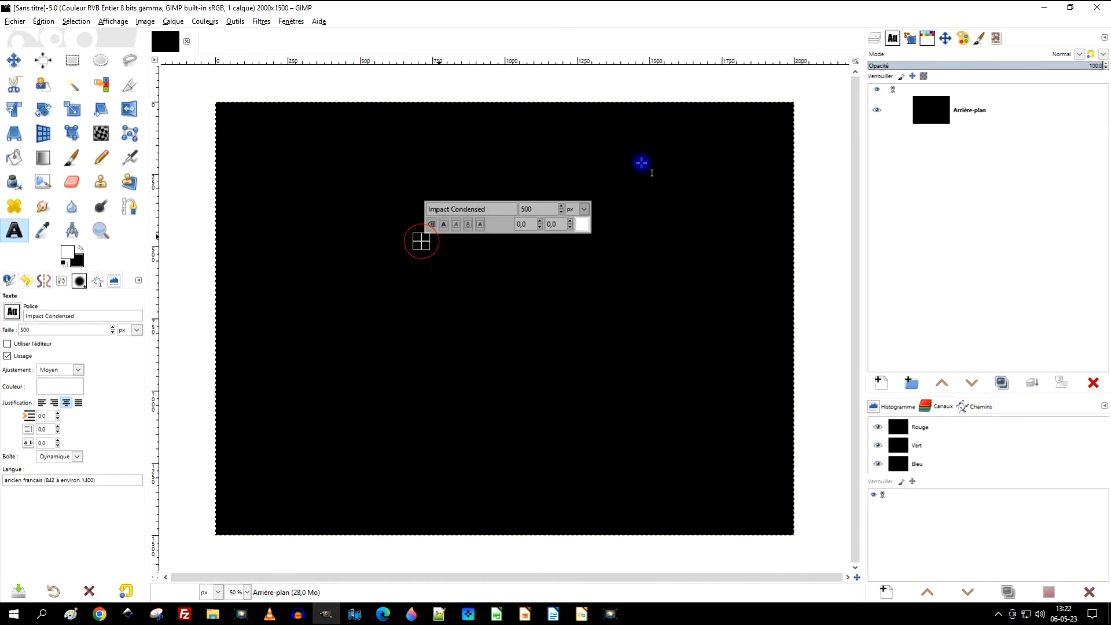
key("Caps_Lock")
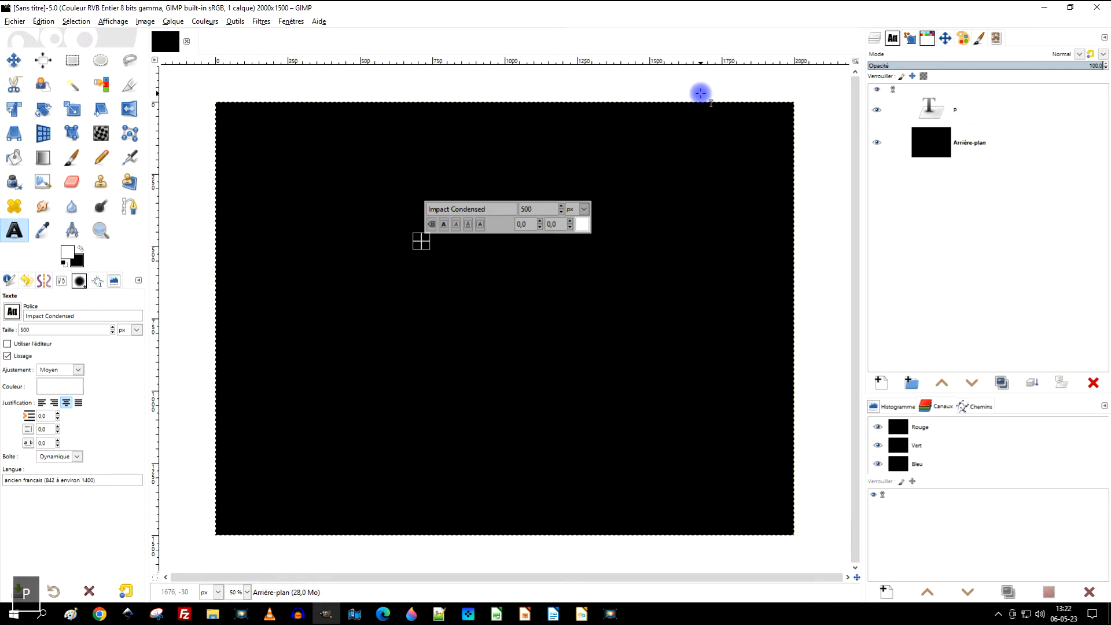
type("PI")
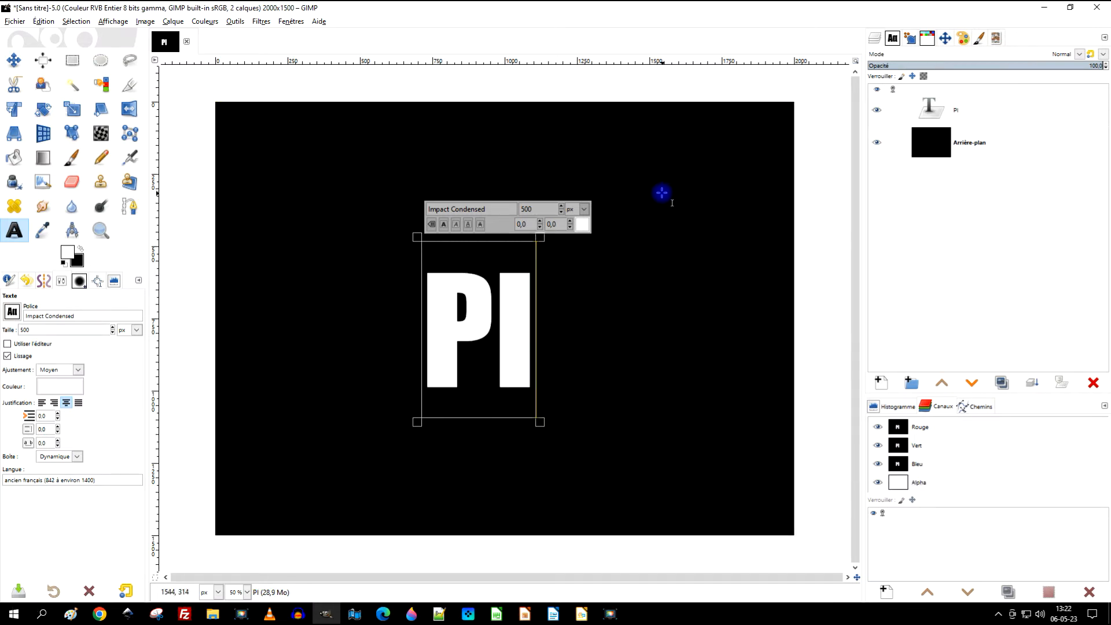
scroll(473, 345, "up", 1)
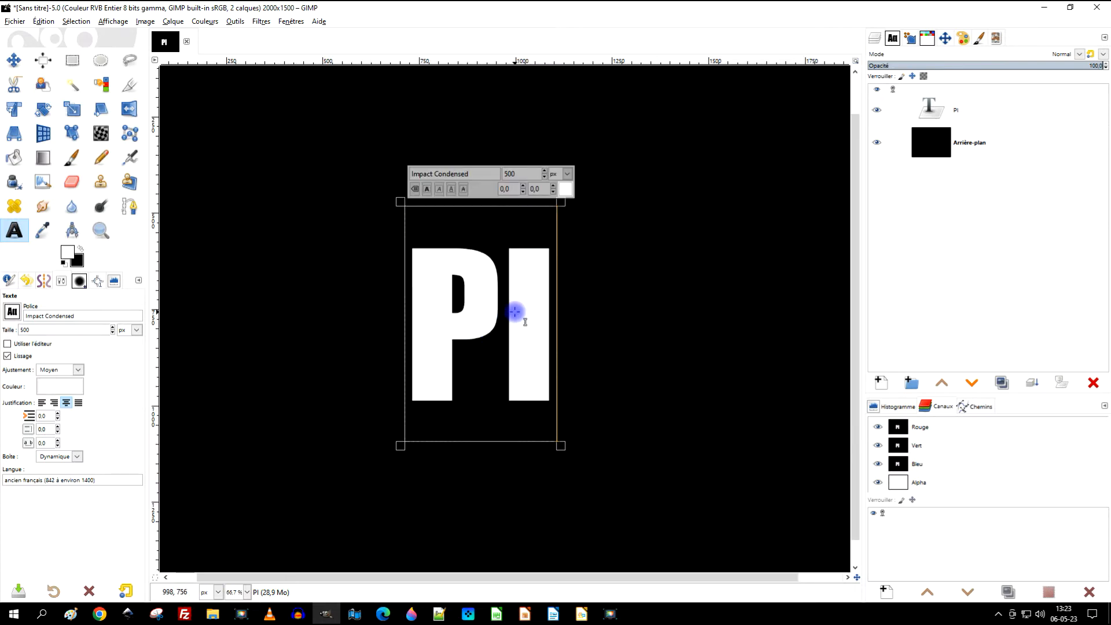
Step: Rotate the PI text layer by -45 about the Y axis with the 3D Transform tool and apply the transformation
left_click(970, 114)
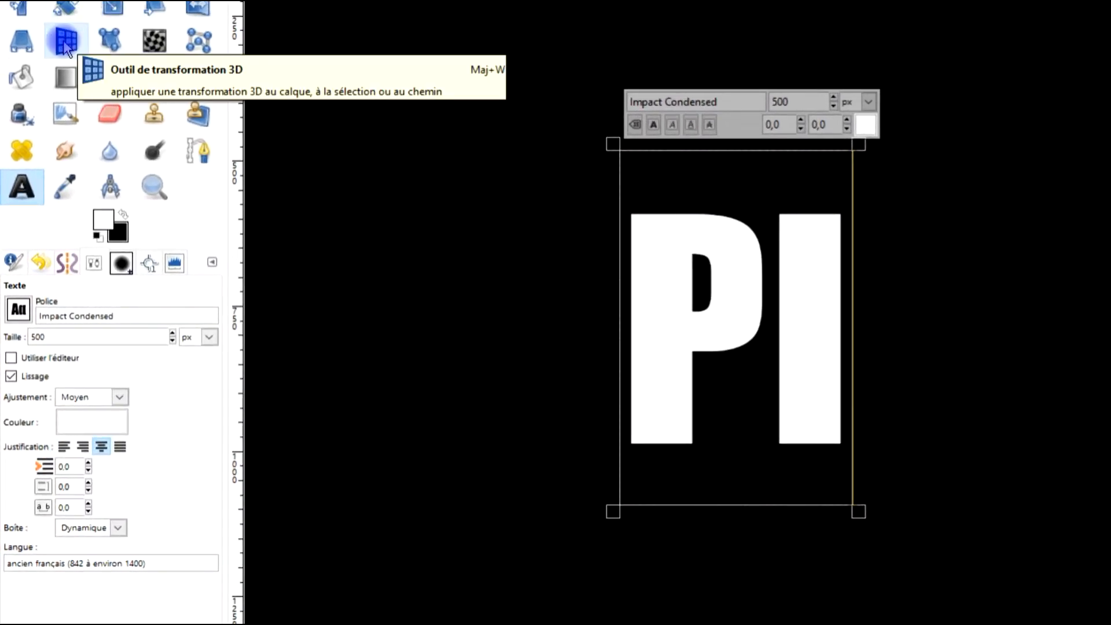
left_click(66, 41)
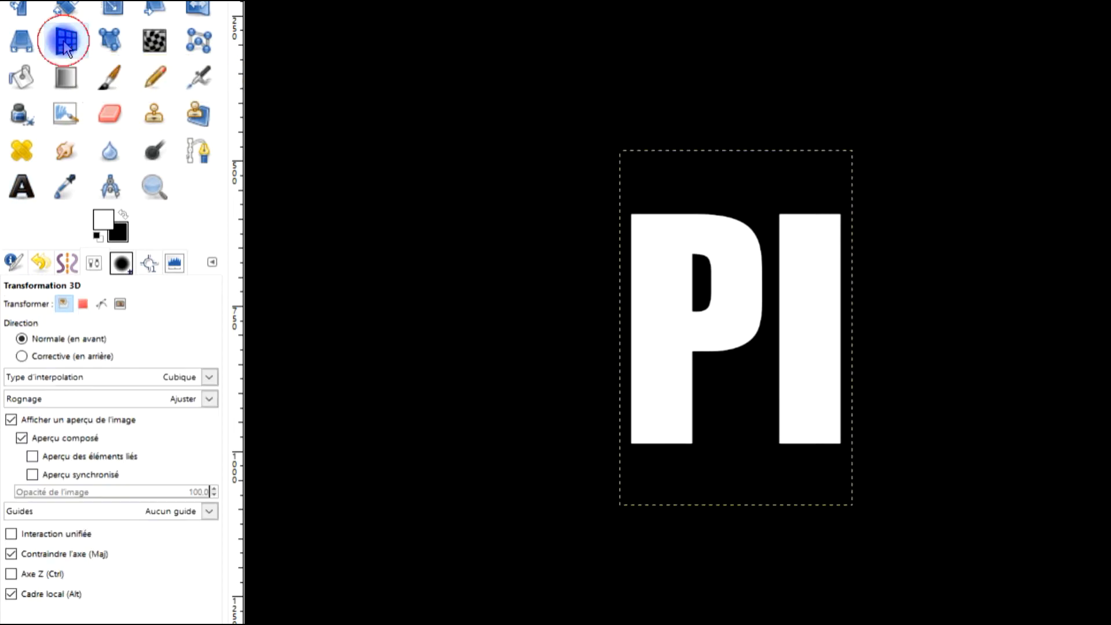
left_click(72, 303)
left_click(90, 265)
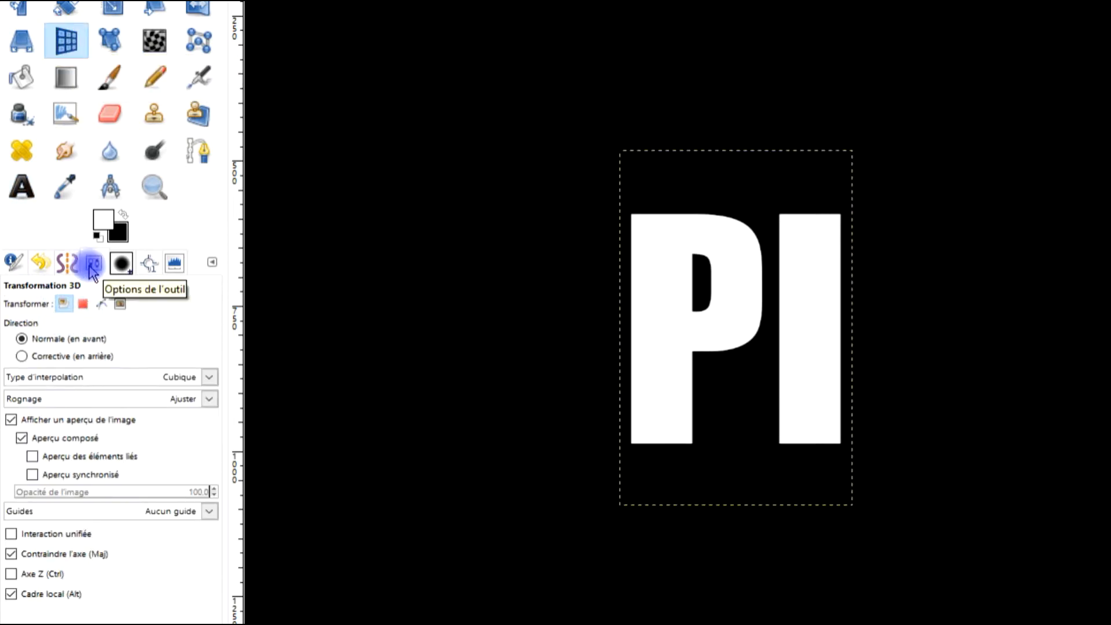
left_click(63, 304)
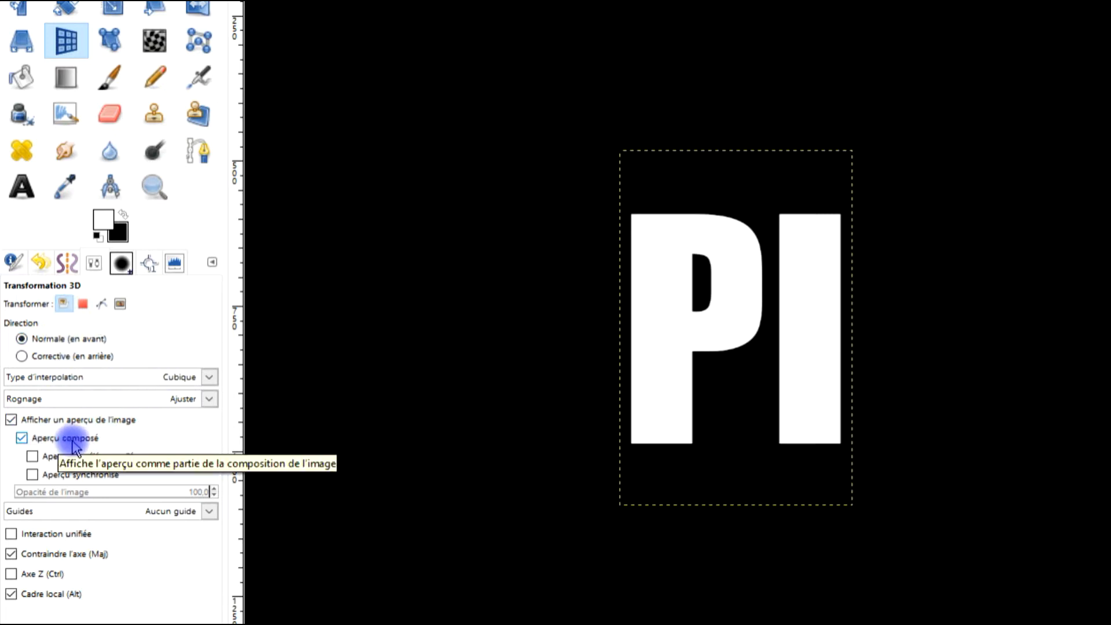
left_click(735, 275)
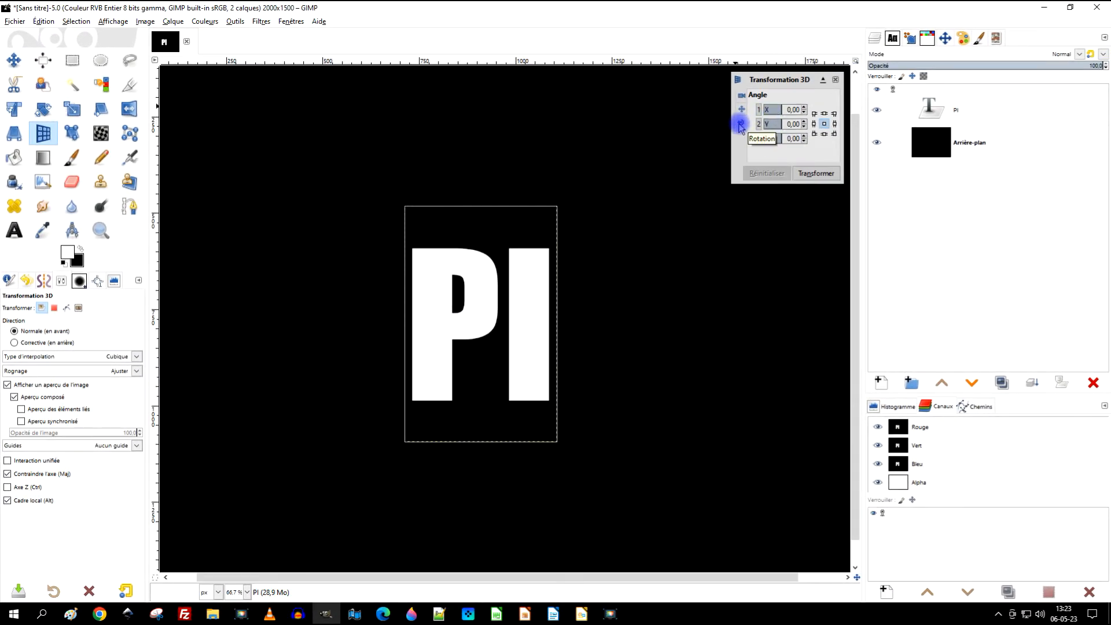
left_click(741, 124)
left_click(779, 124)
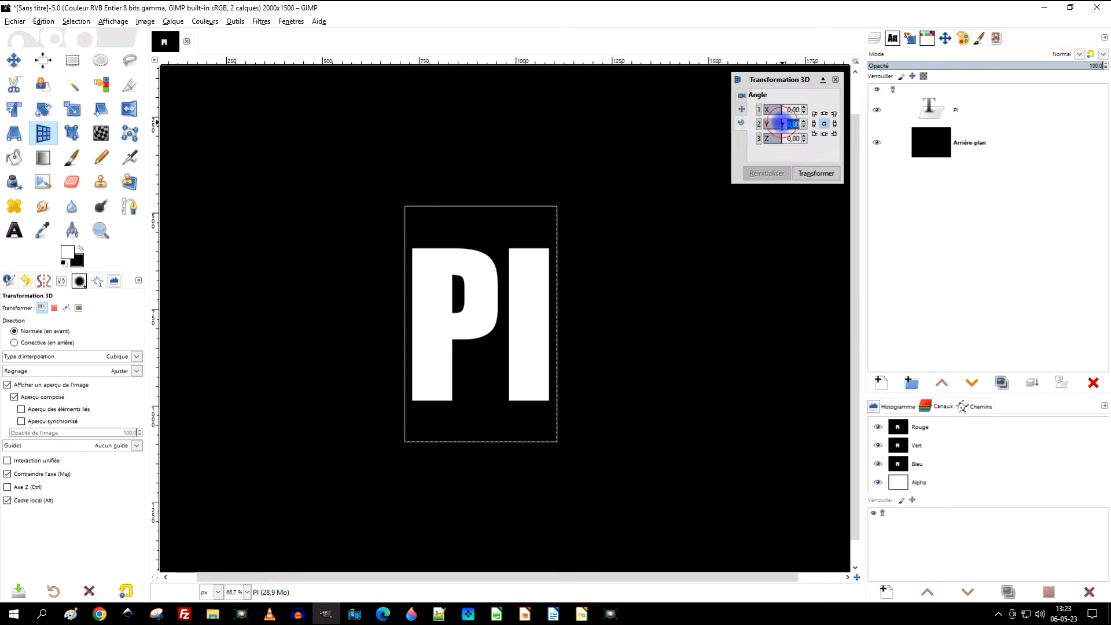
left_click(778, 124)
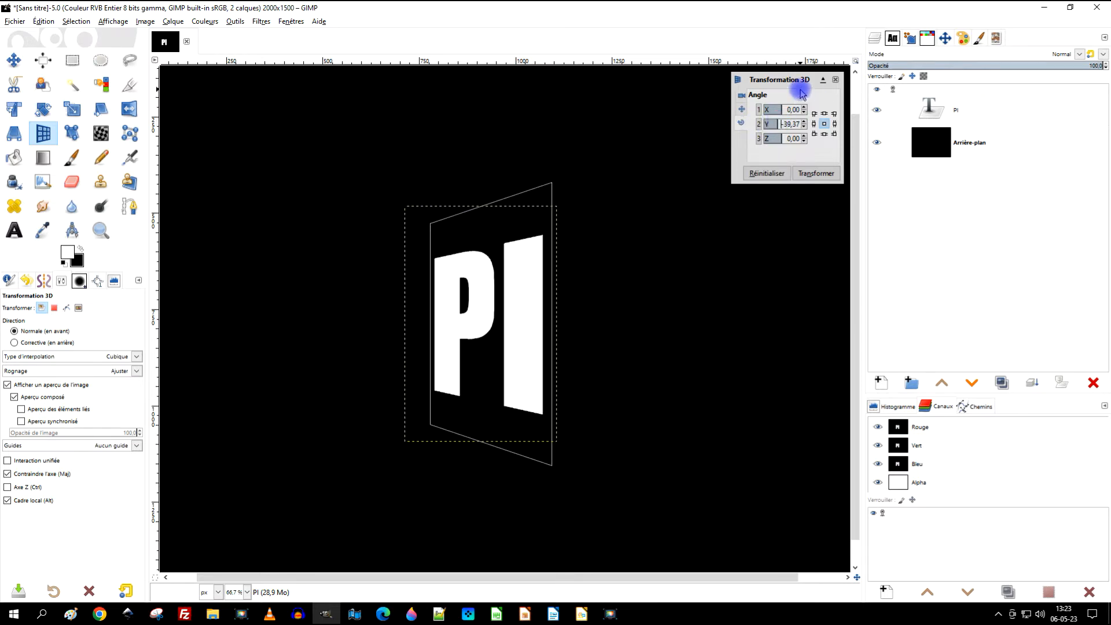
key("Delete")
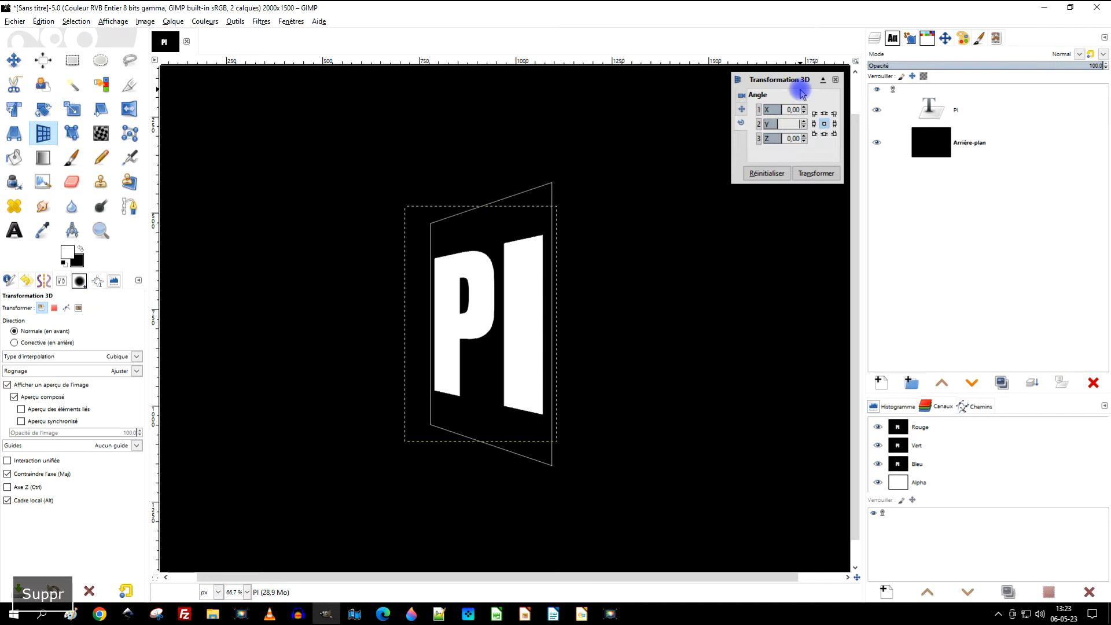
type("-45")
key("Tab")
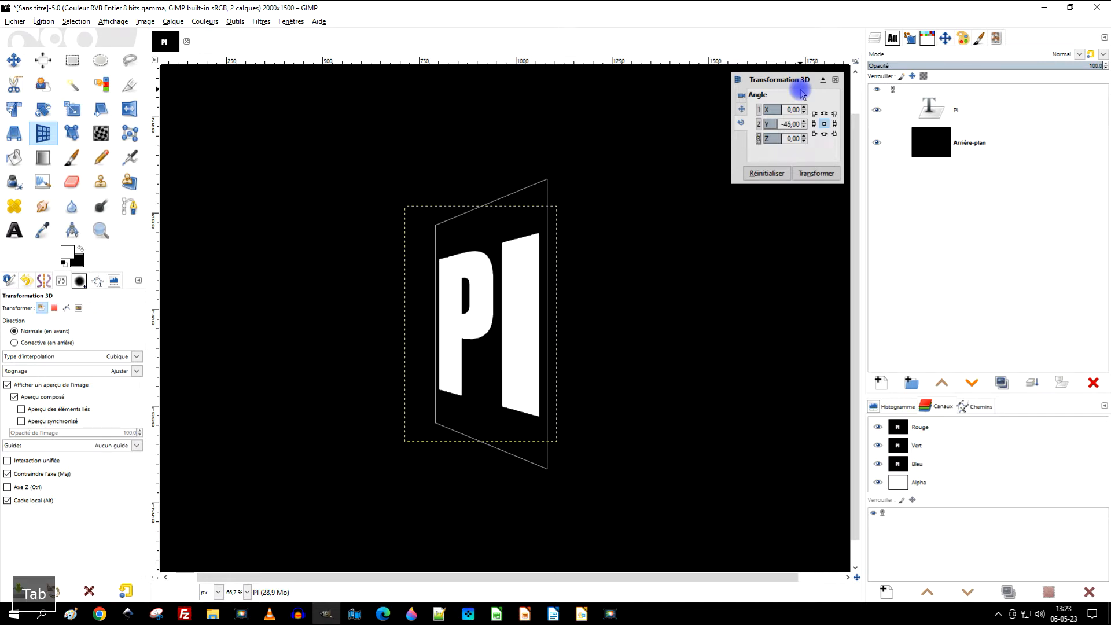
left_click(807, 175)
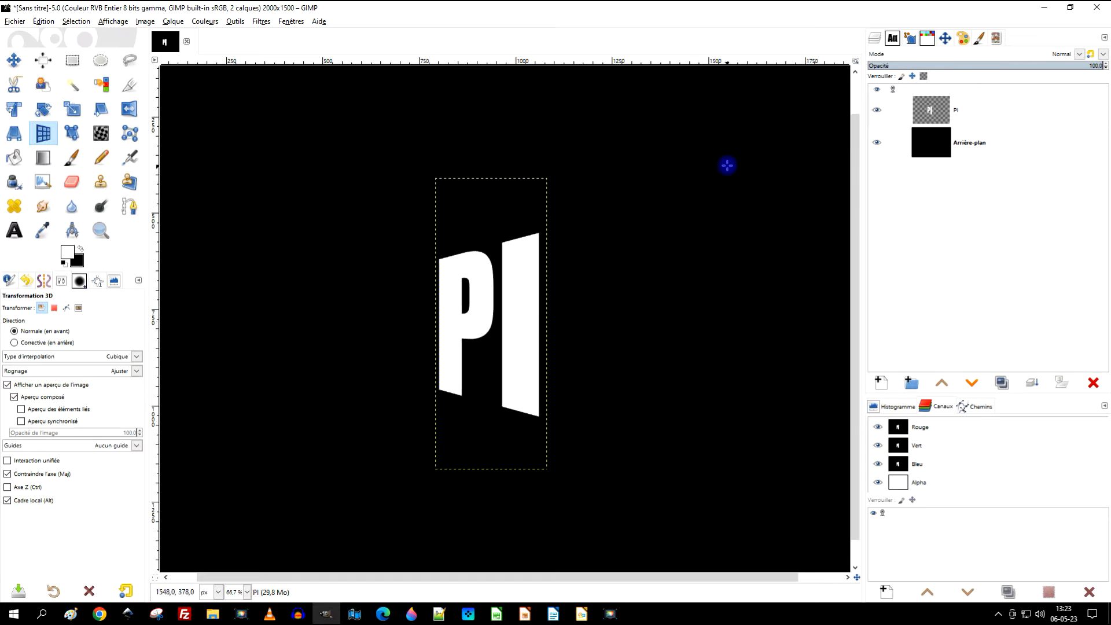
Step: Create a selection from the PI layer's alpha and grow it by 7 px
right_click(943, 114)
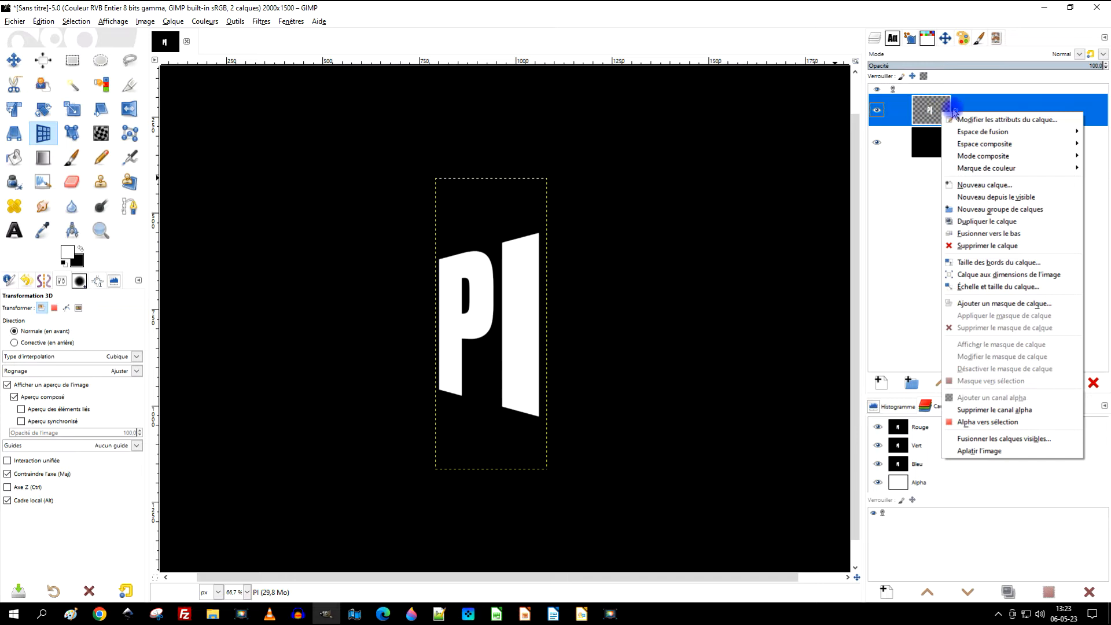
left_click(988, 422)
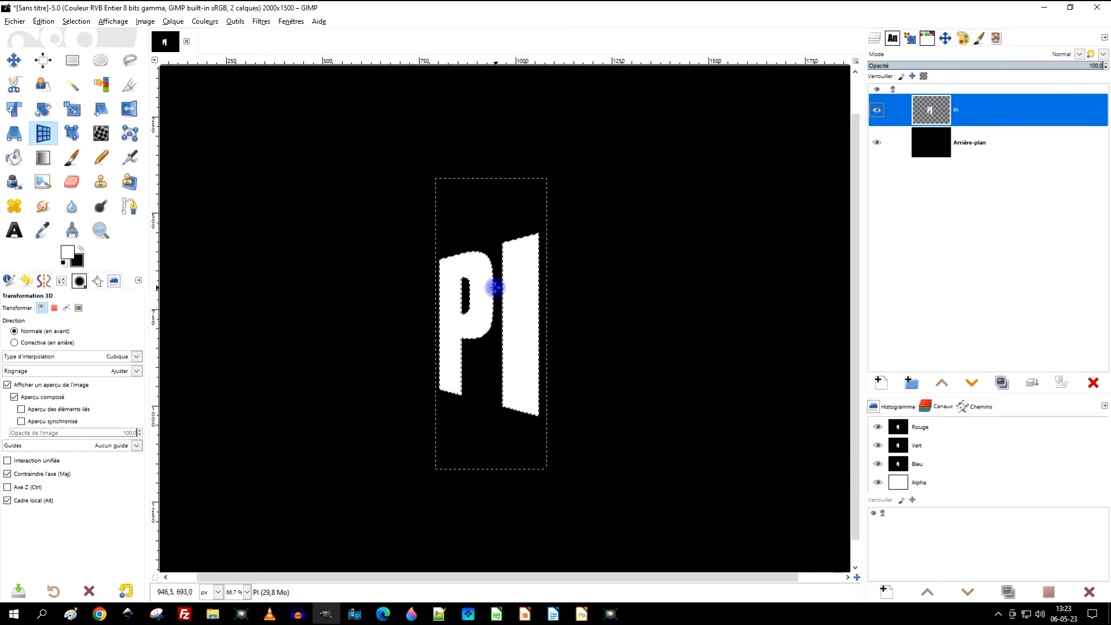
key("1")
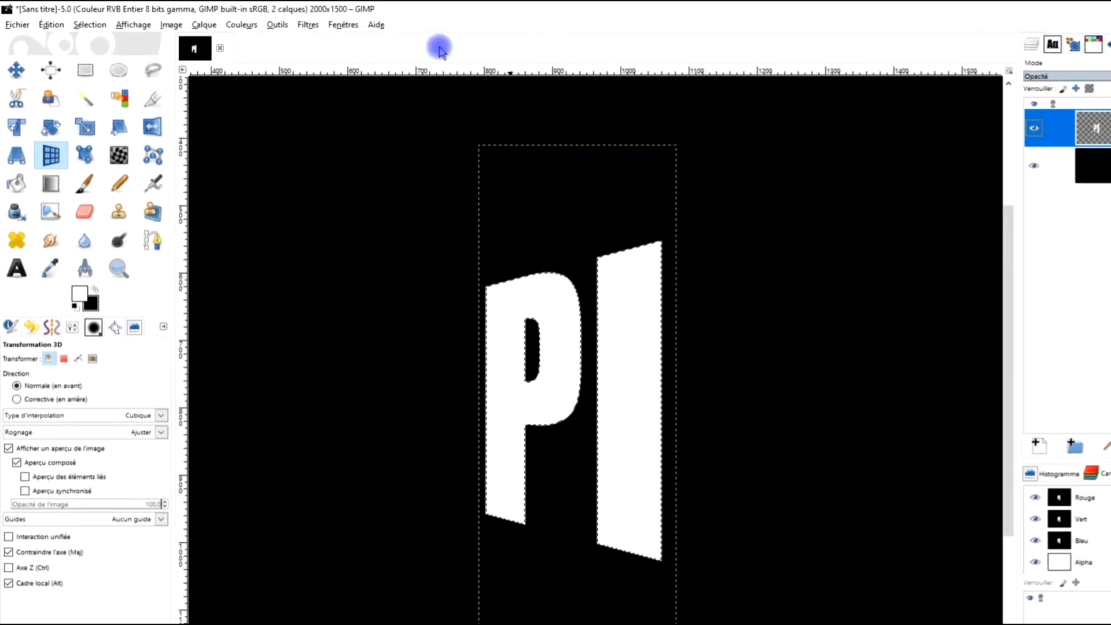
left_click(100, 27)
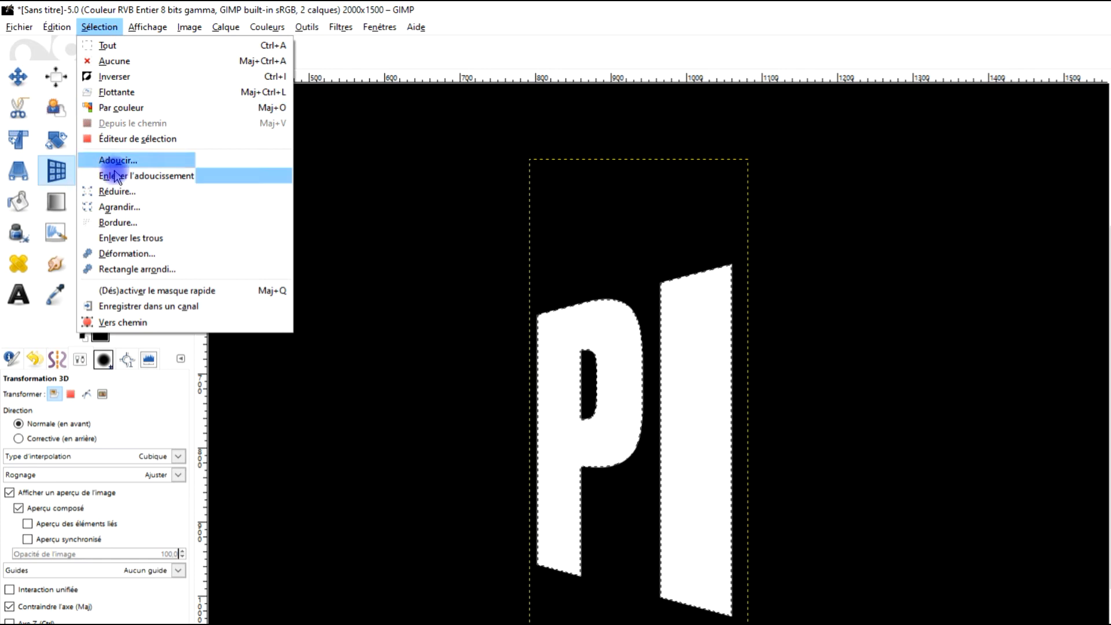
left_click(120, 207)
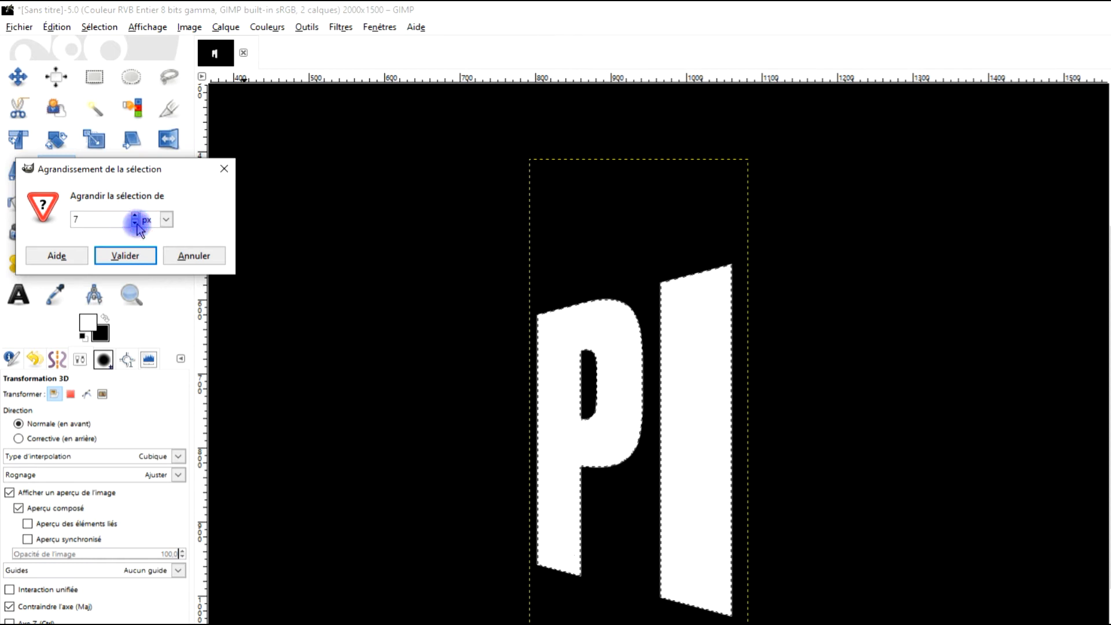
left_click(136, 259)
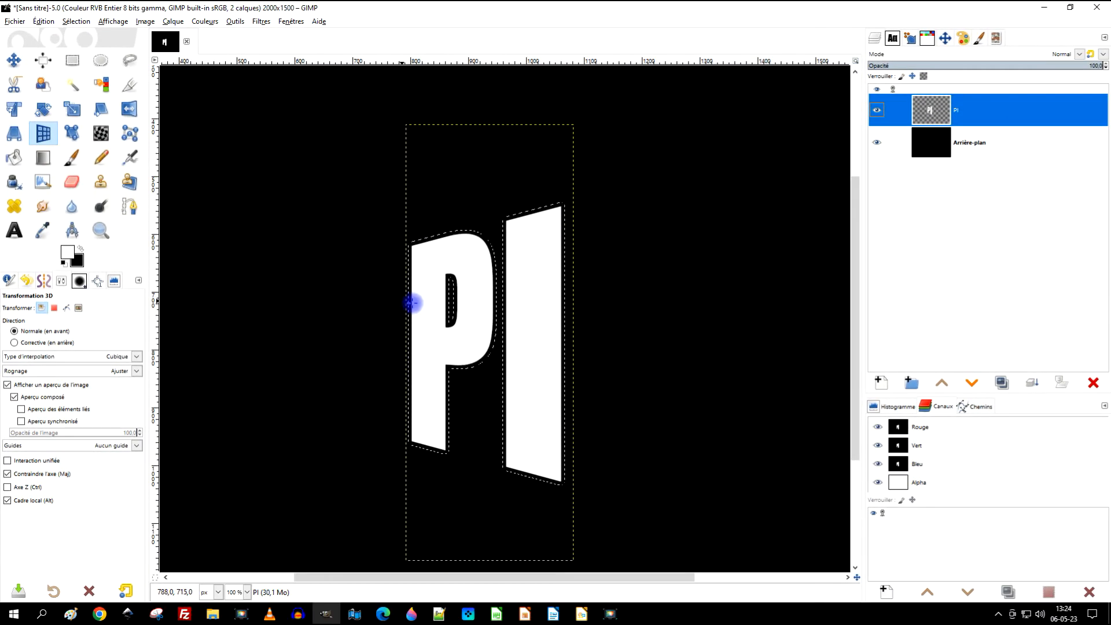
Step: Add a new transparent layer named "PI - 1" directly above the background layer, keeping the grown selection active
scroll(442, 293, "up", 2)
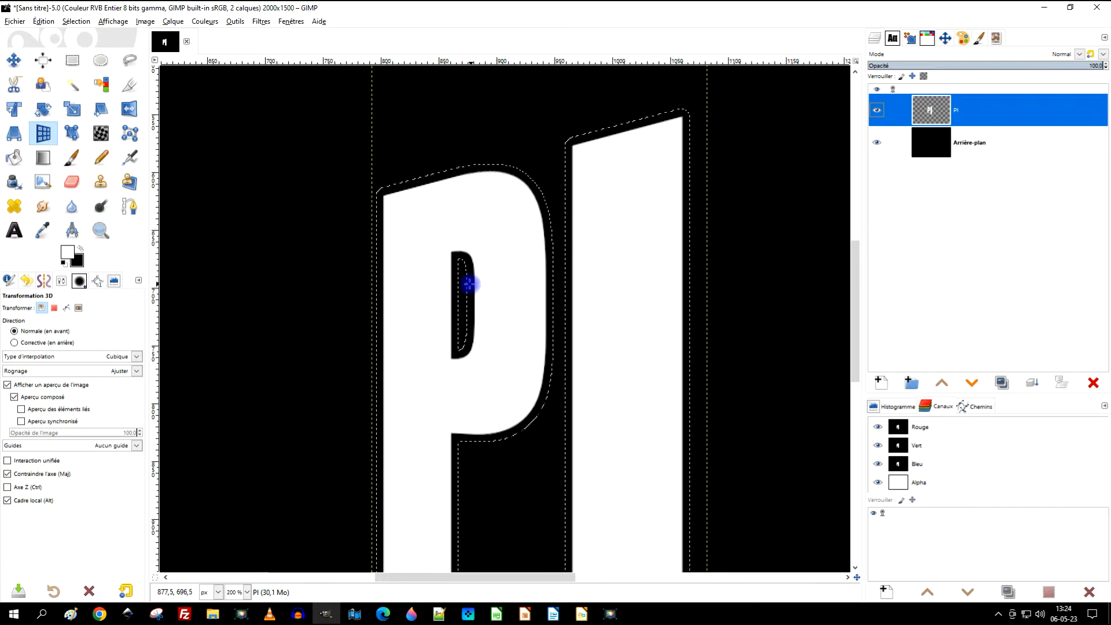
key("1")
left_click_drag(633, 299, 585, 281)
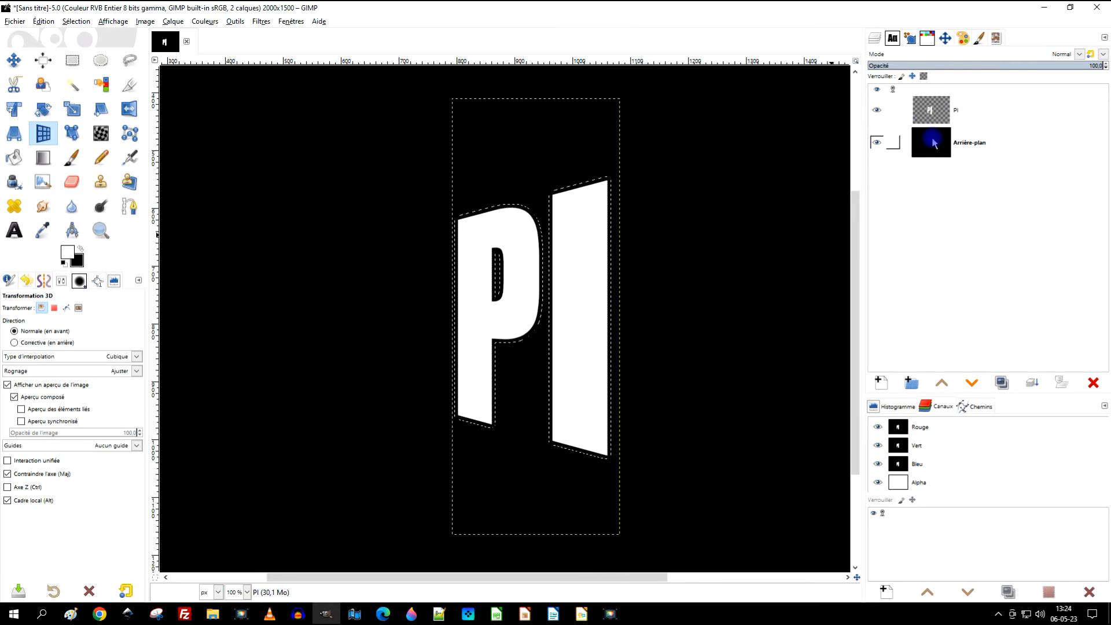
left_click(961, 145)
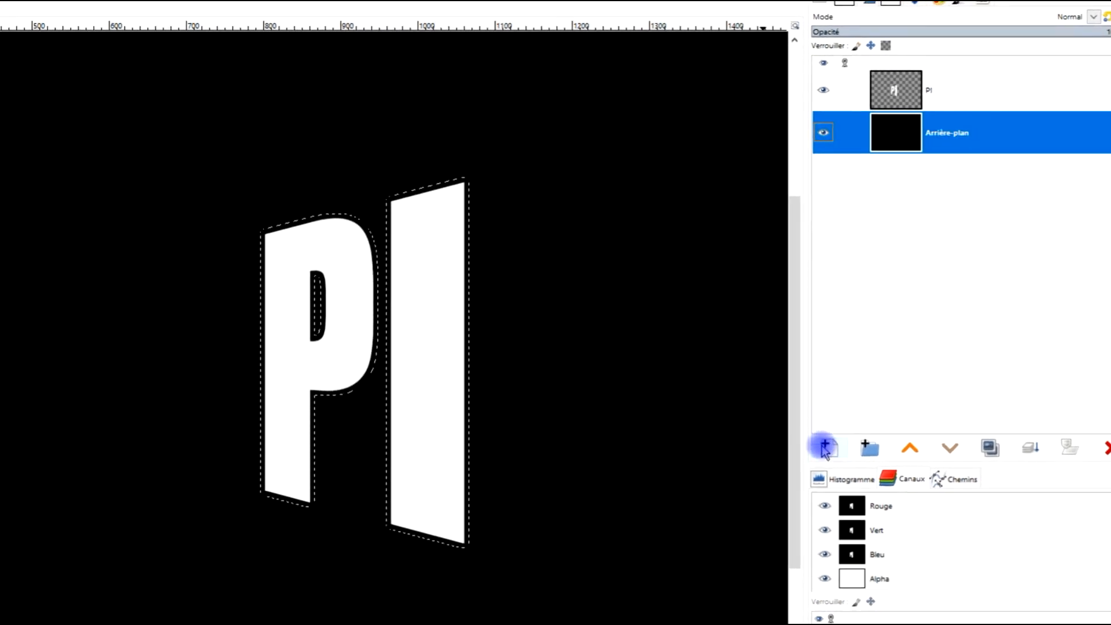
left_click(825, 447)
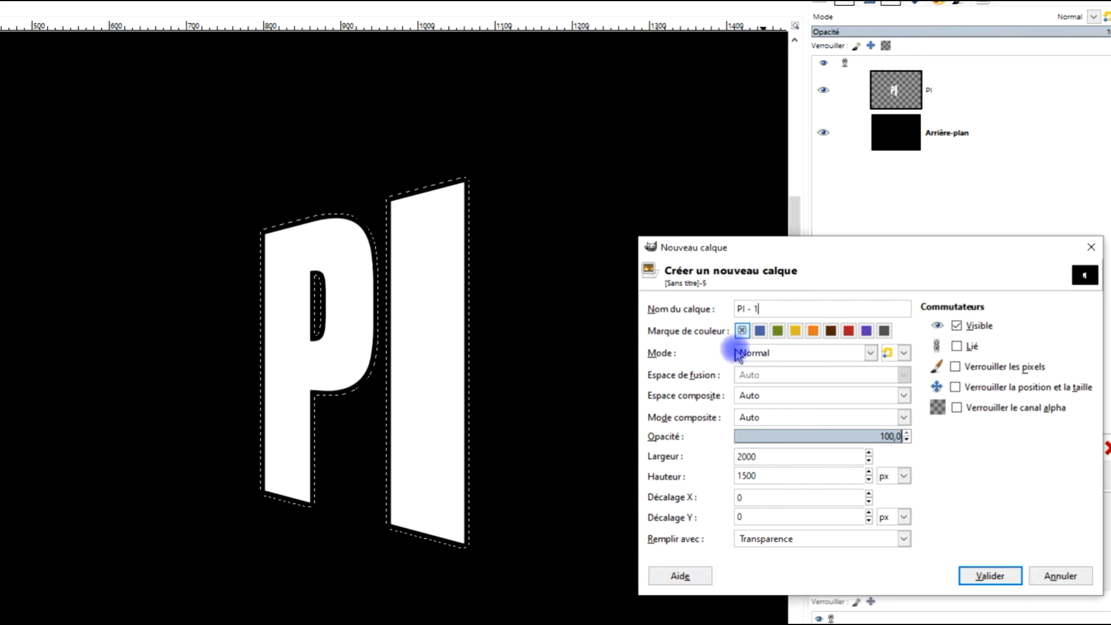
left_click(992, 562)
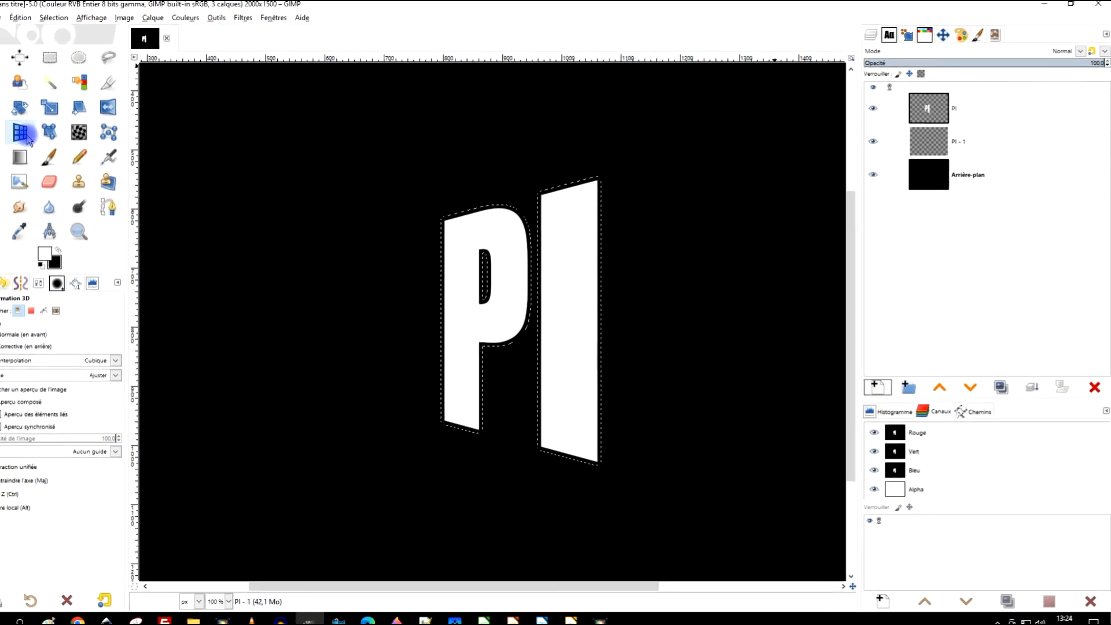
Step: Set the background colour to grey 686868, fill the grown selection on PI - 1 with it, and clear the selection
left_click(54, 262)
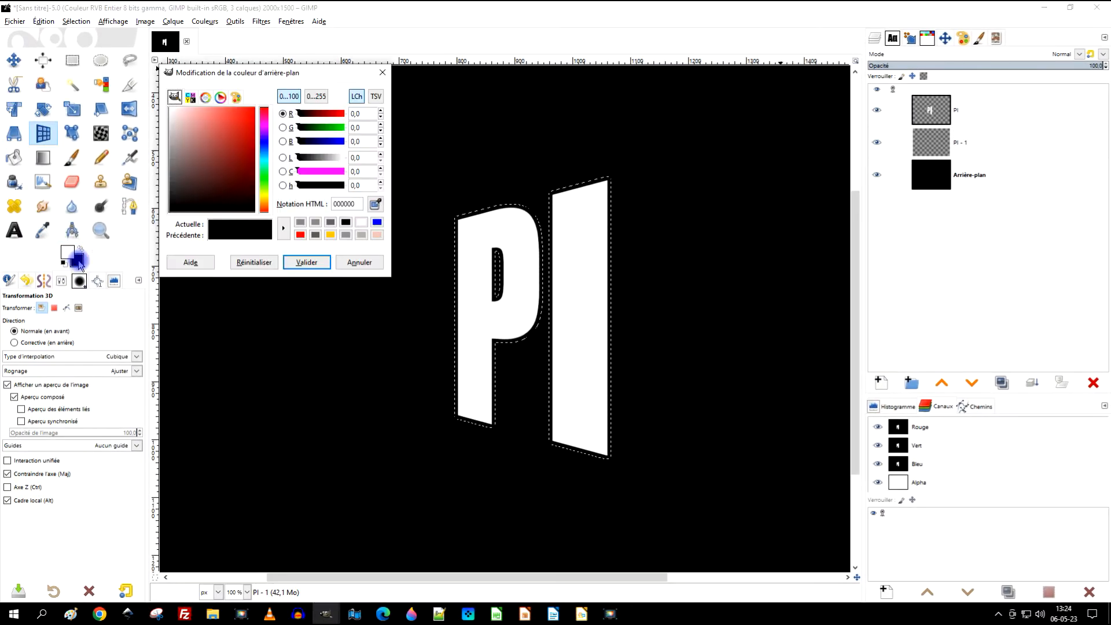
left_click_drag(185, 155, 143, 170)
left_click(307, 262)
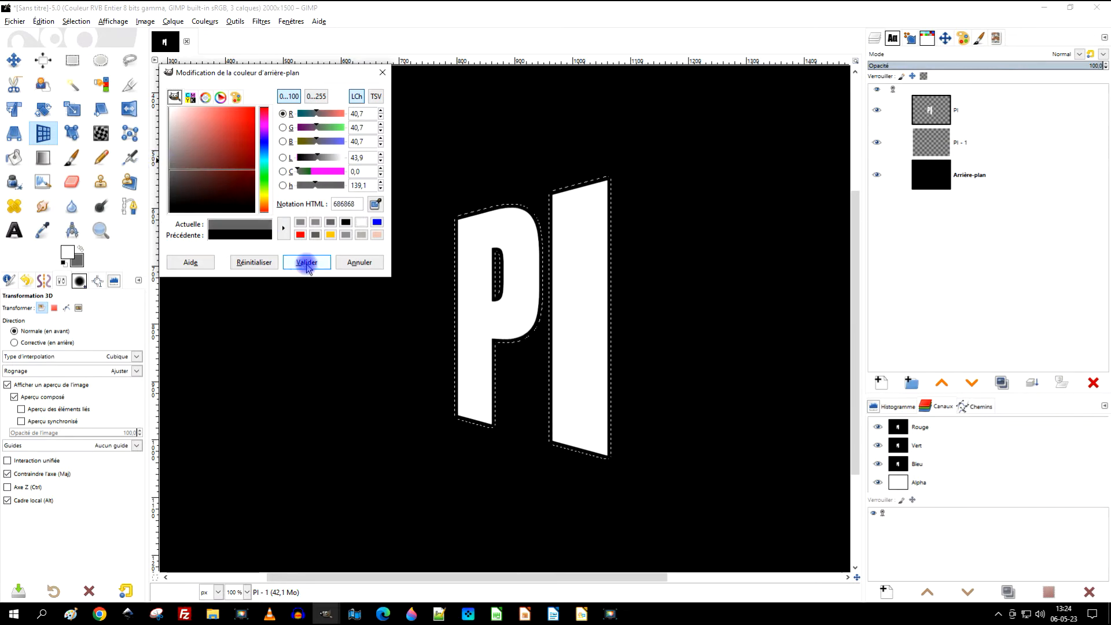
left_click_drag(77, 260, 519, 271)
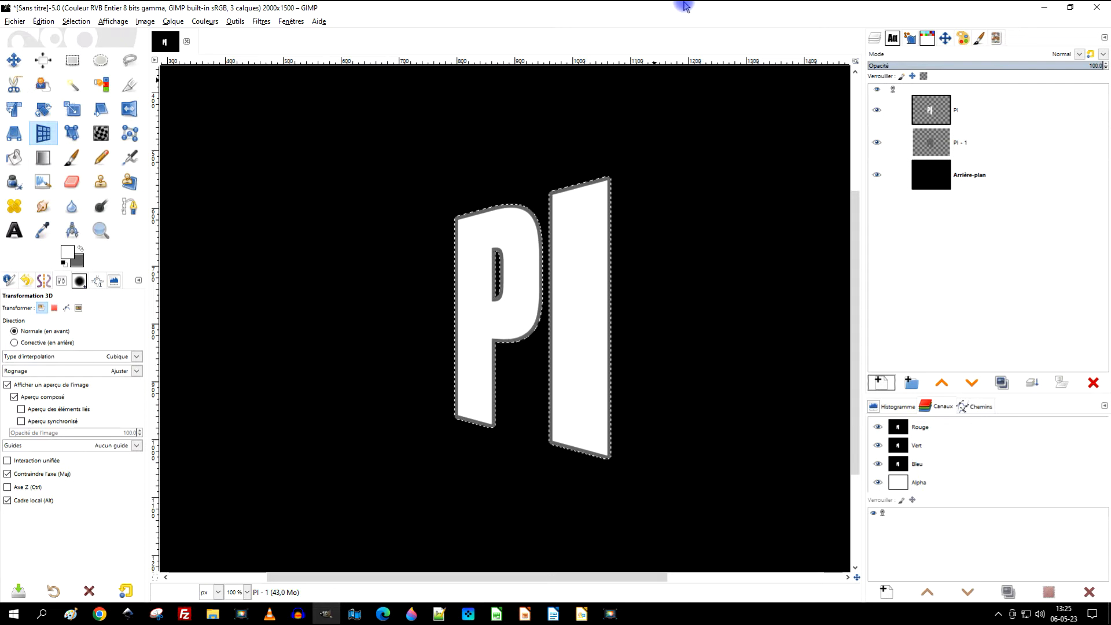
left_click(76, 22)
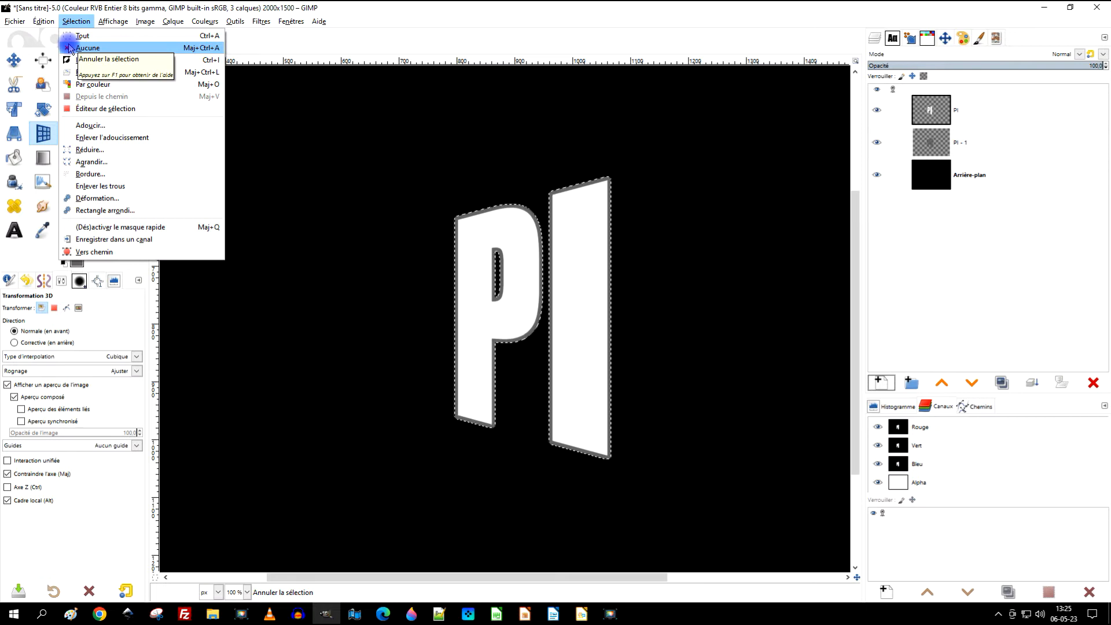
left_click(69, 47)
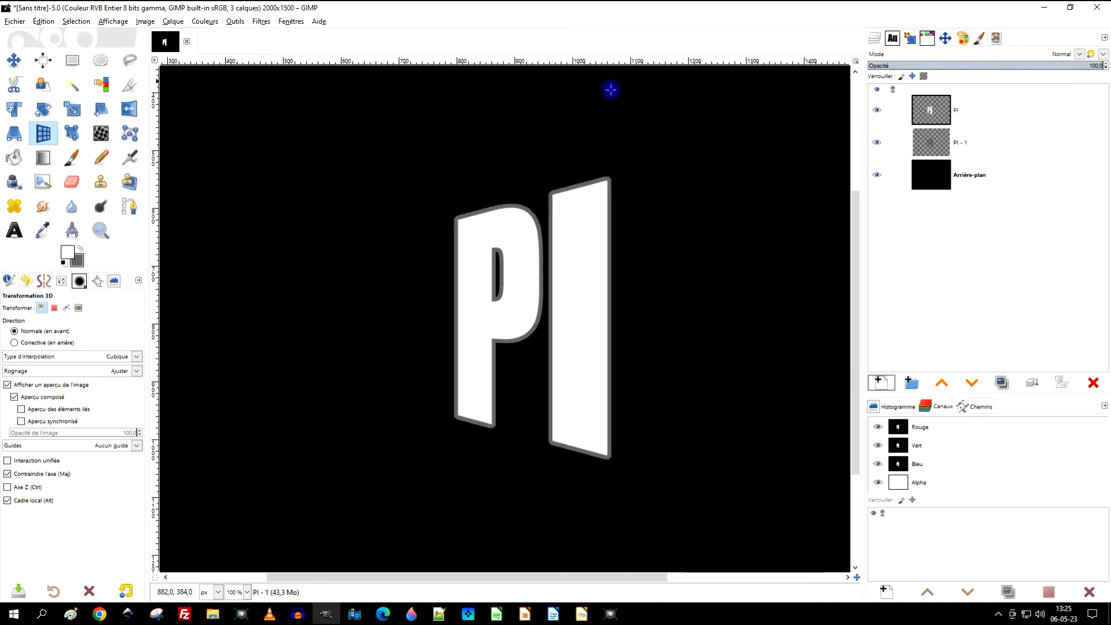
Step: Merge the white PI layer down onto the grey PI - 1 outline layer
left_click(912, 112)
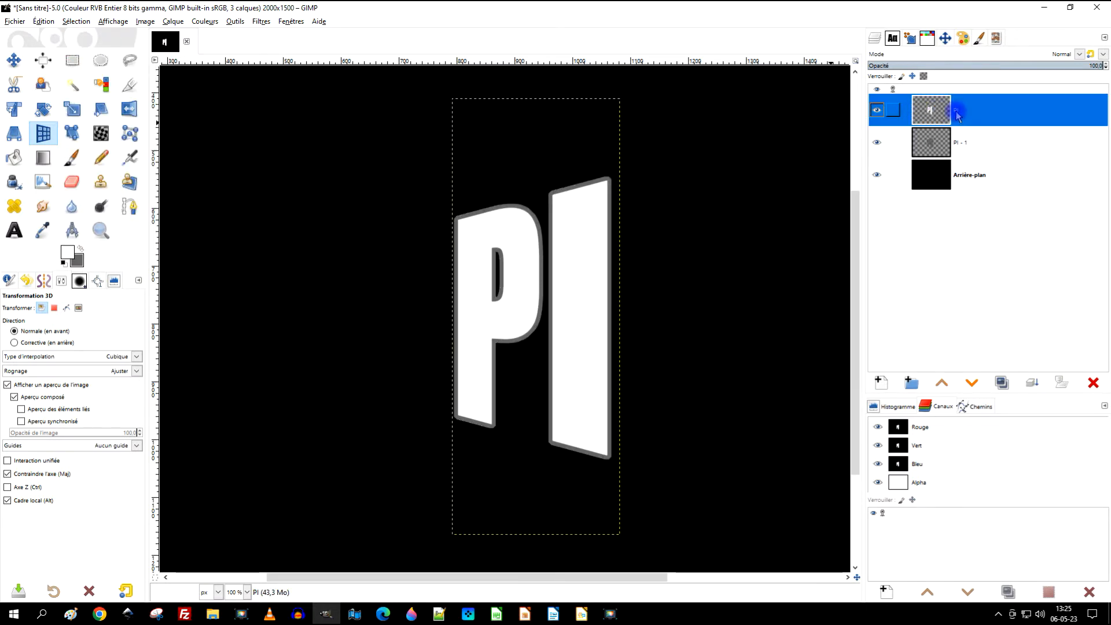
left_click(1032, 384)
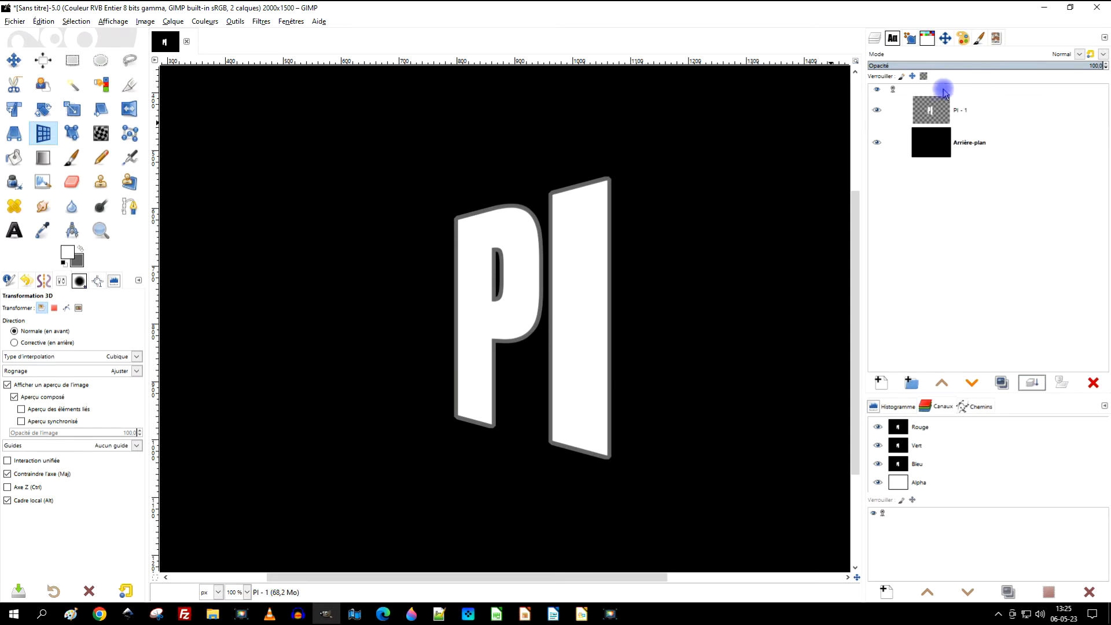
left_click(884, 111)
left_click(884, 111)
Step: Draw a rectangular selection about 363 x 611 px around the PI lettering, crop the PI - 1 layer to it, and clear the selection
scroll(565, 333, "down", 2)
scroll(565, 332, "up", 1)
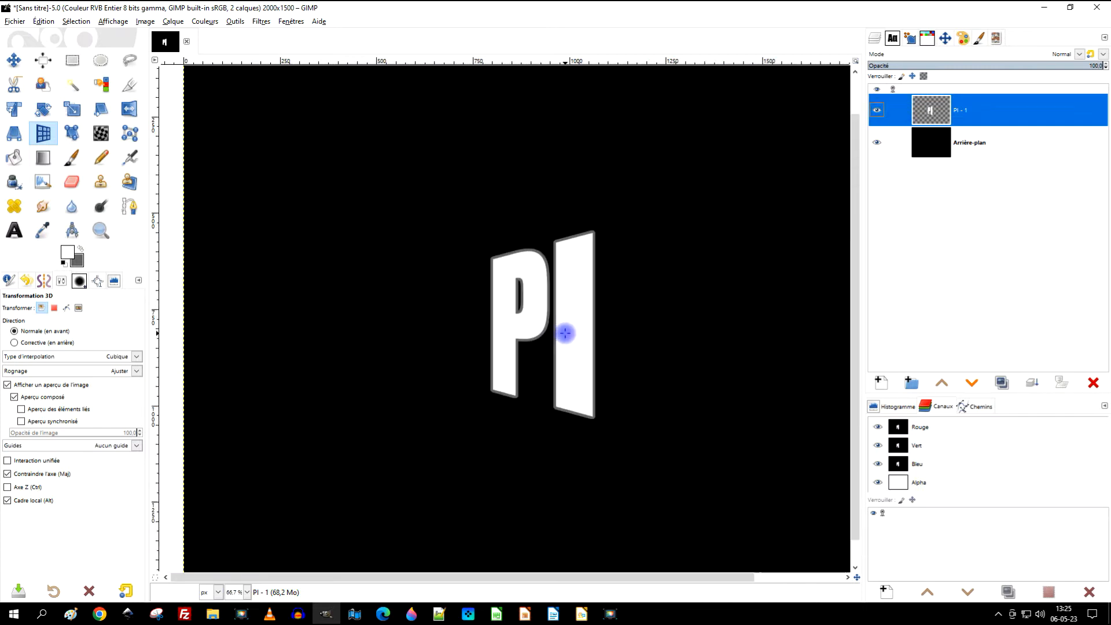
scroll(615, 297, "right", 3)
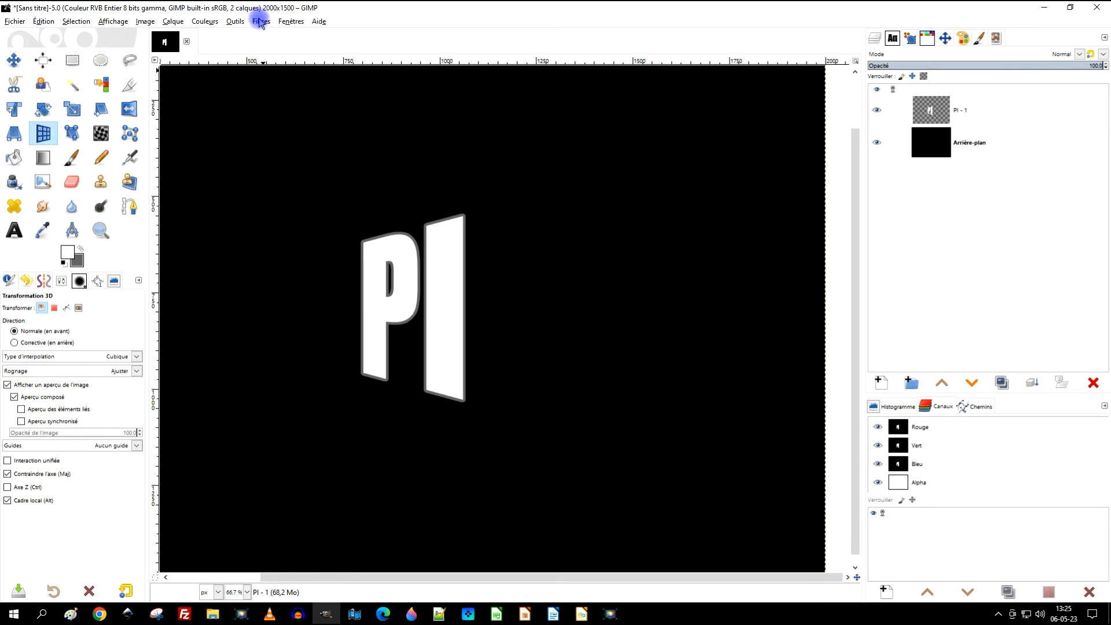
left_click(74, 61)
left_click_drag(338, 186, 482, 420)
left_click_drag(345, 272, 351, 277)
left_click_drag(415, 224, 441, 182)
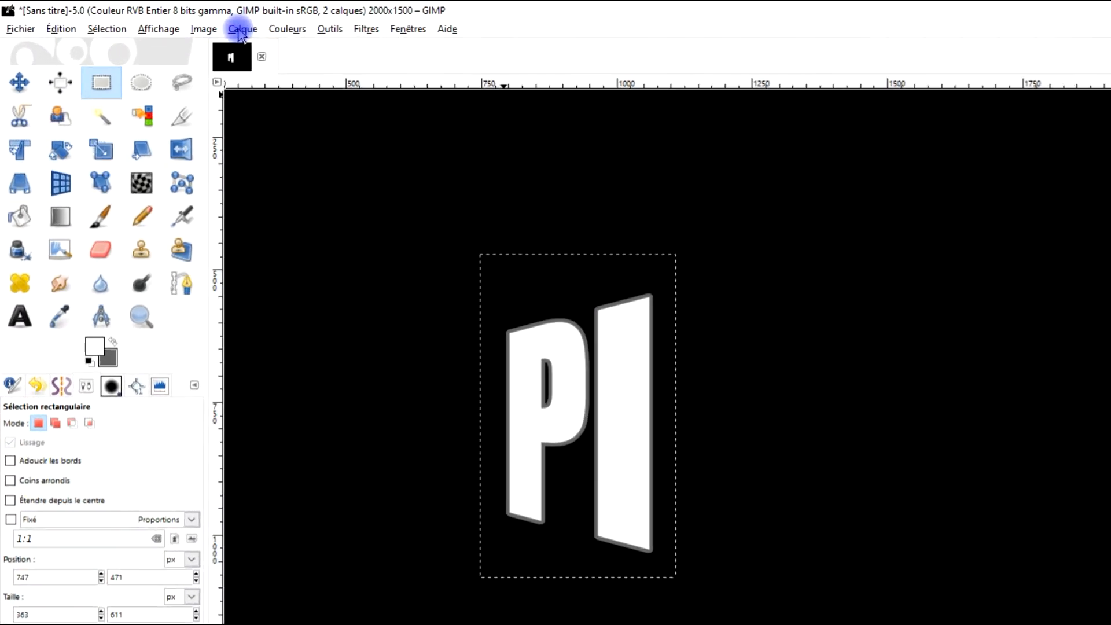
left_click(174, 21)
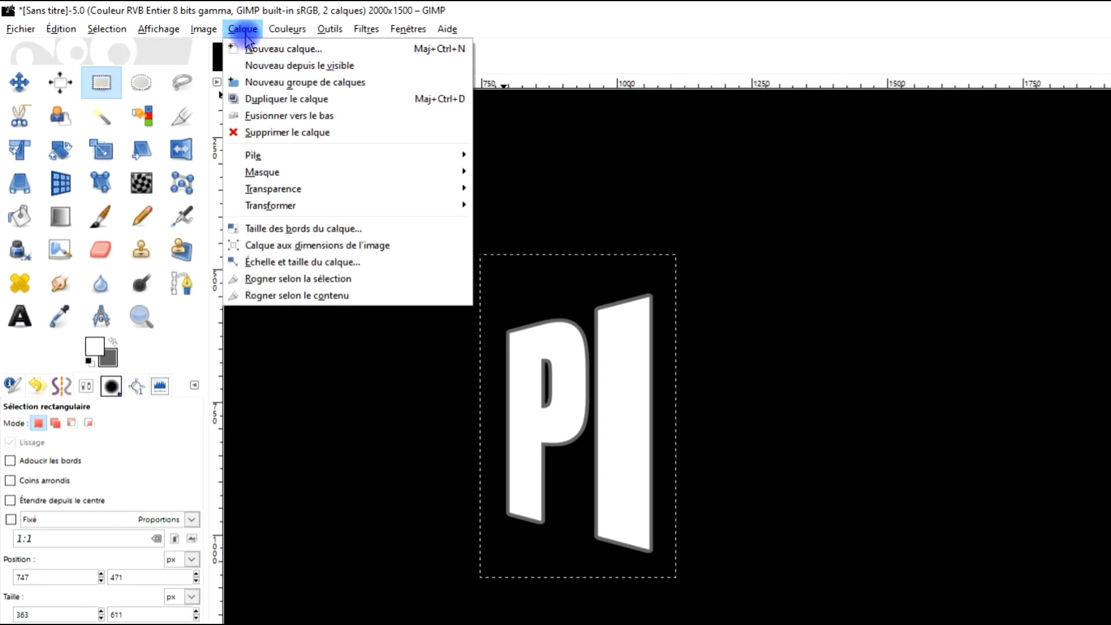
left_click(319, 280)
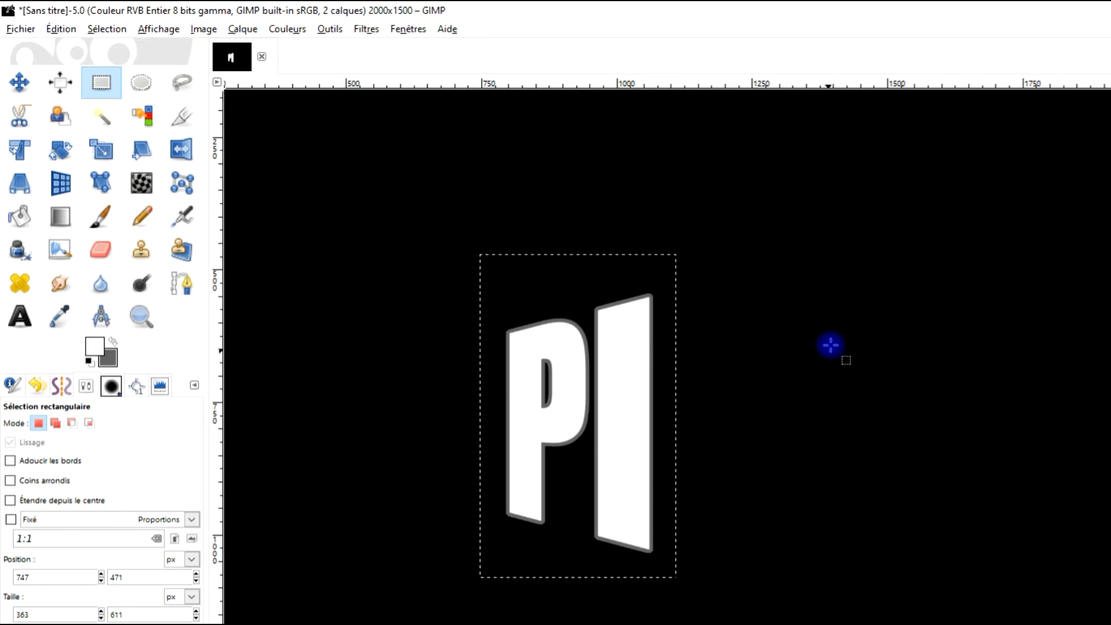
left_click(106, 29)
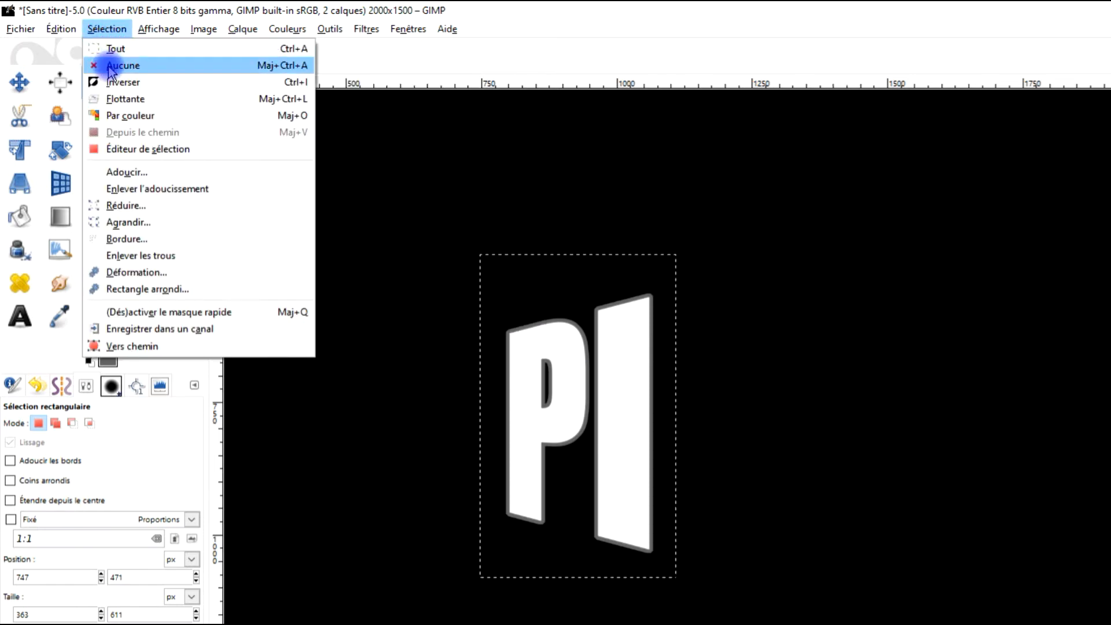
left_click(110, 67)
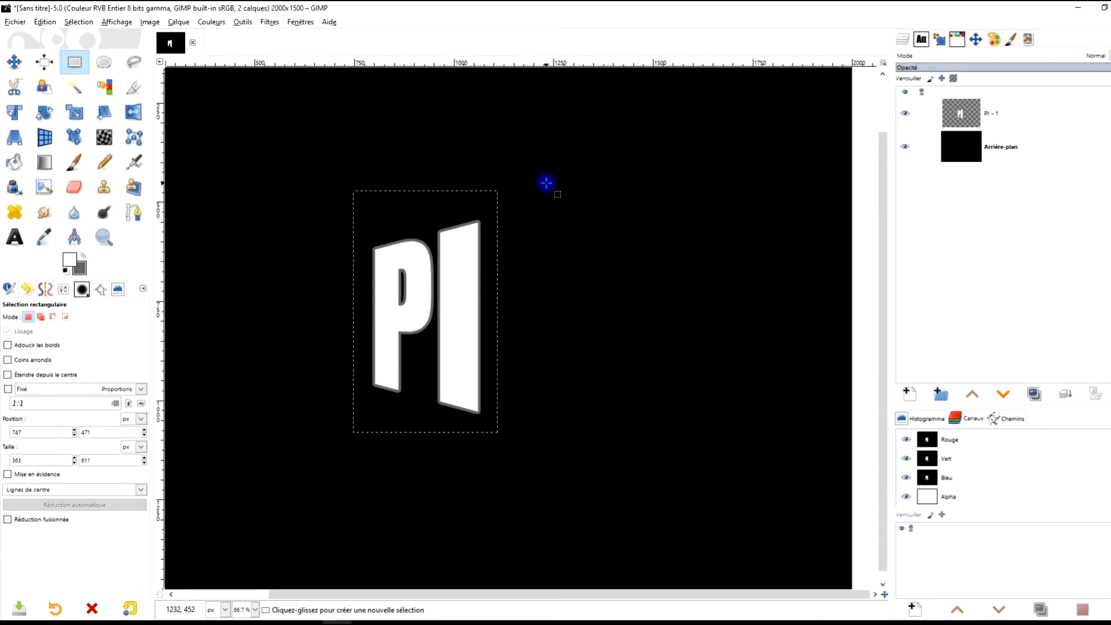
Step: Start the Recursive Transform filter on PI - 1 with 20 iterations, offset the copies slightly to the right, and enable Paste below
left_click(280, 23)
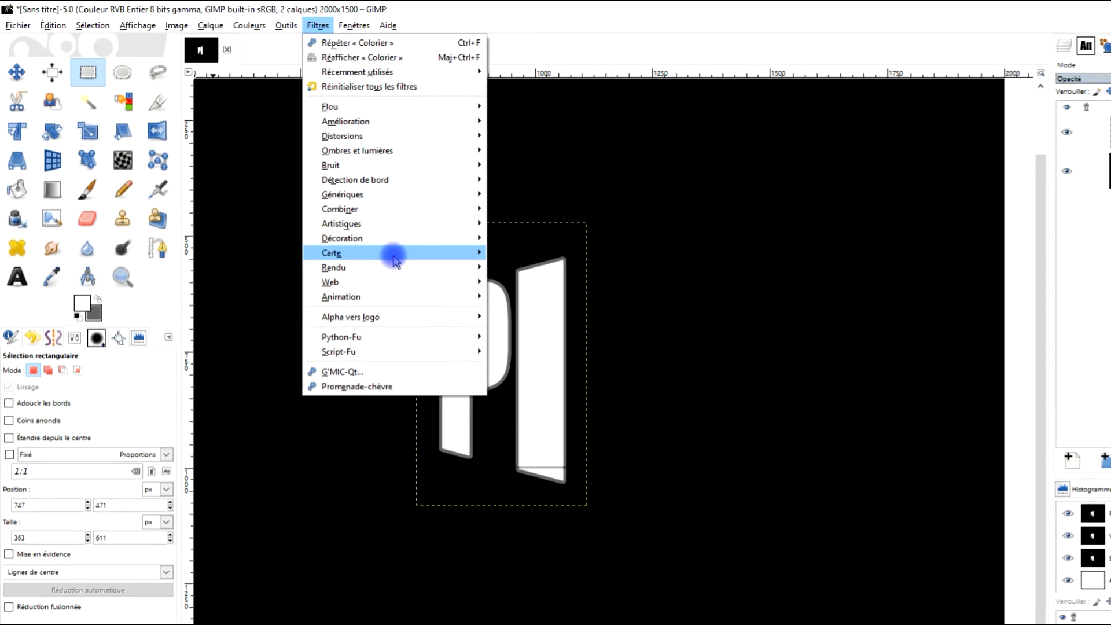
mouse_move(372, 243)
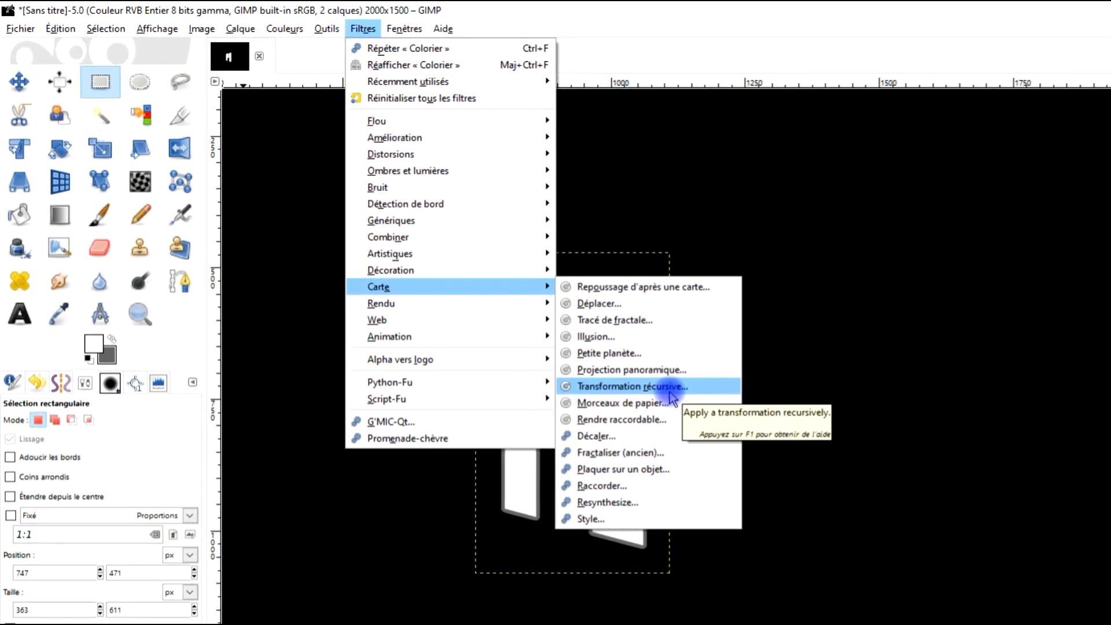
left_click(670, 394)
left_click_drag(347, 247, 549, 252)
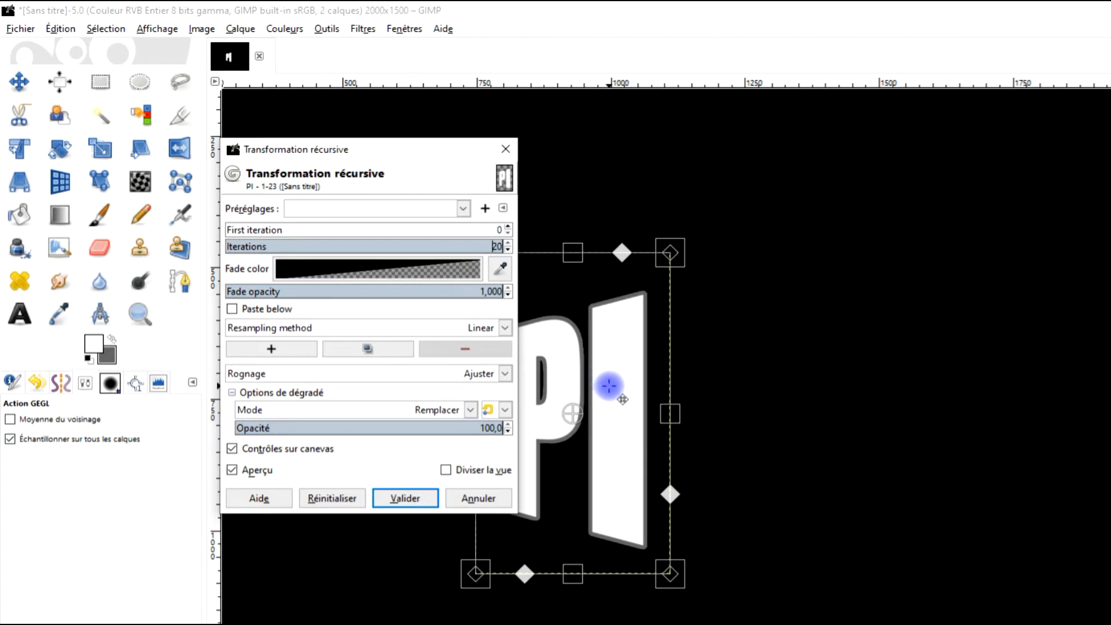
left_click_drag(609, 387, 621, 387)
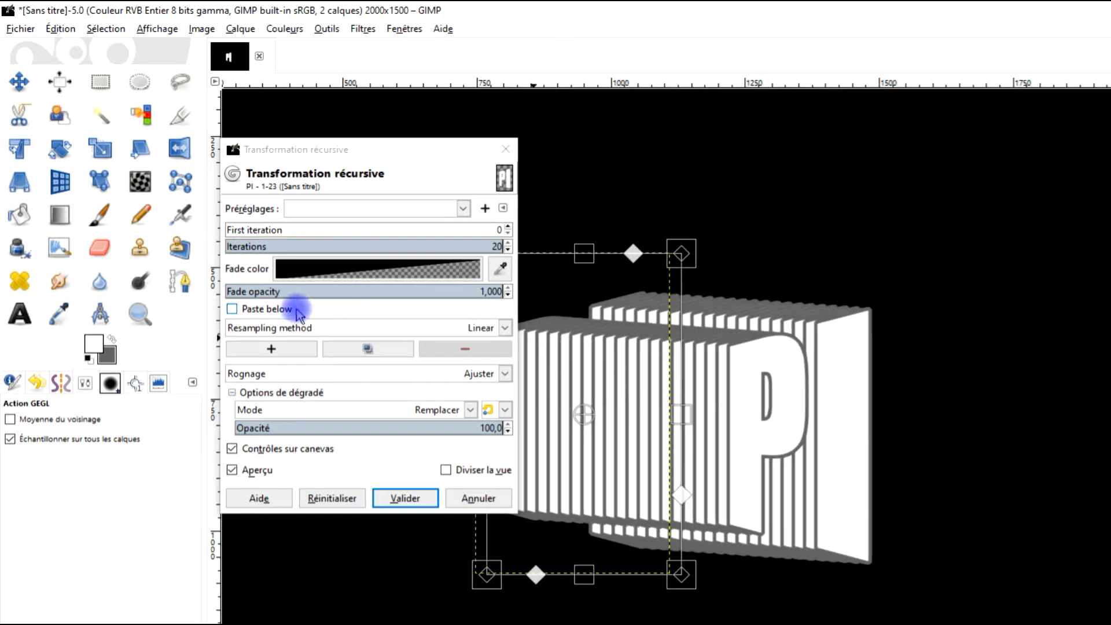
left_click(258, 310)
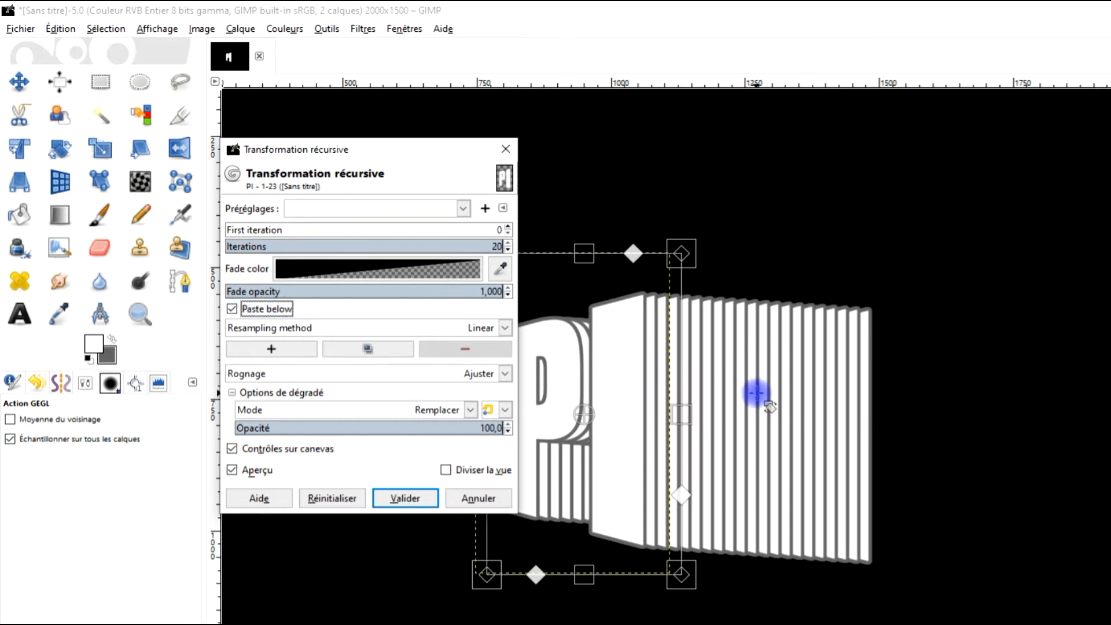
Step: Shrink and reposition the recursive transform frame so the PI copies recede rightward as a compact tapering extrusion, and apply the filter
left_click_drag(786, 357, 855, 330)
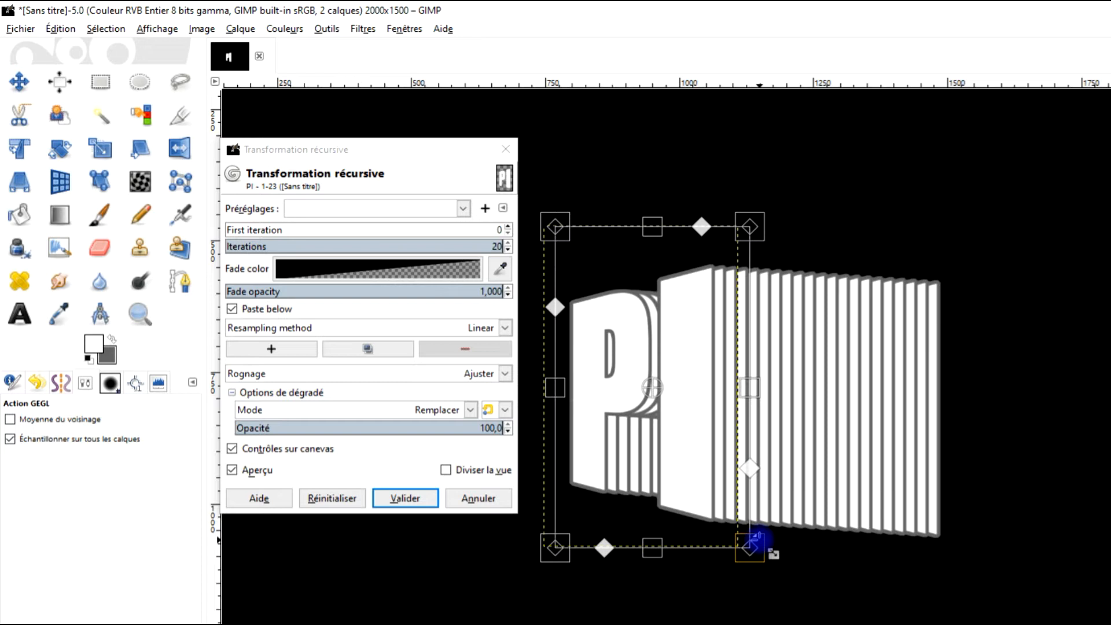
left_click_drag(757, 539, 757, 534)
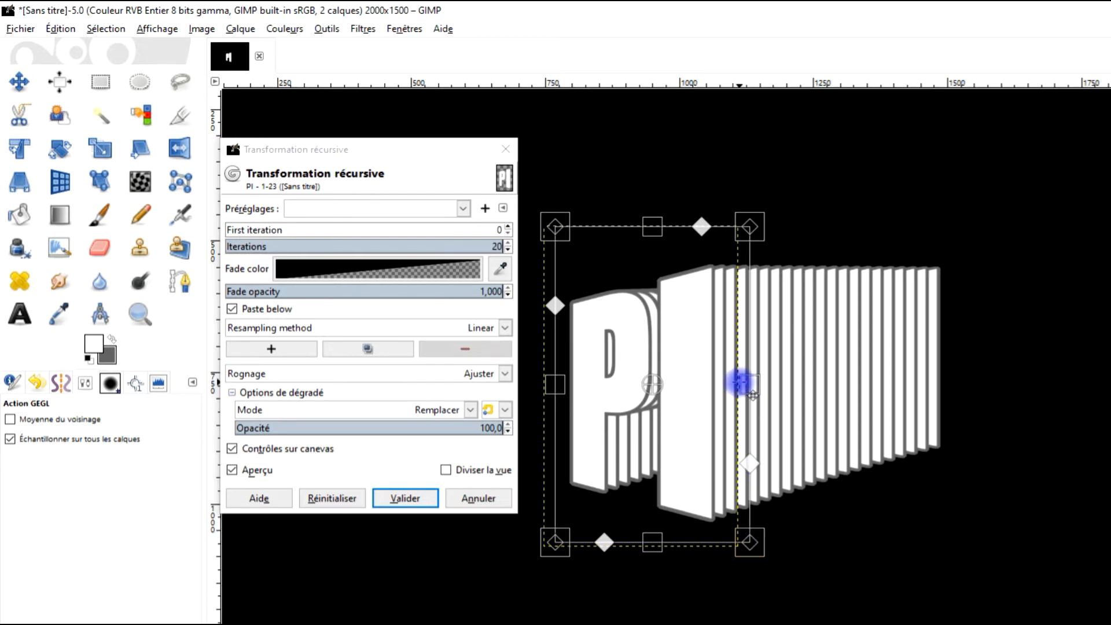
left_click_drag(753, 395, 721, 397)
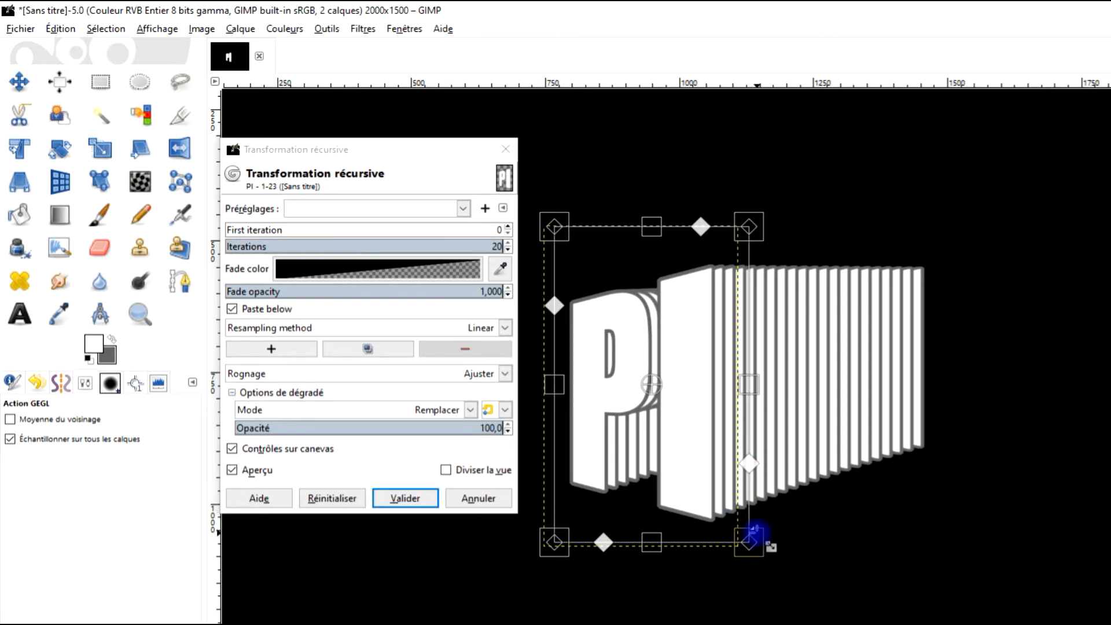
left_click_drag(700, 393, 696, 394)
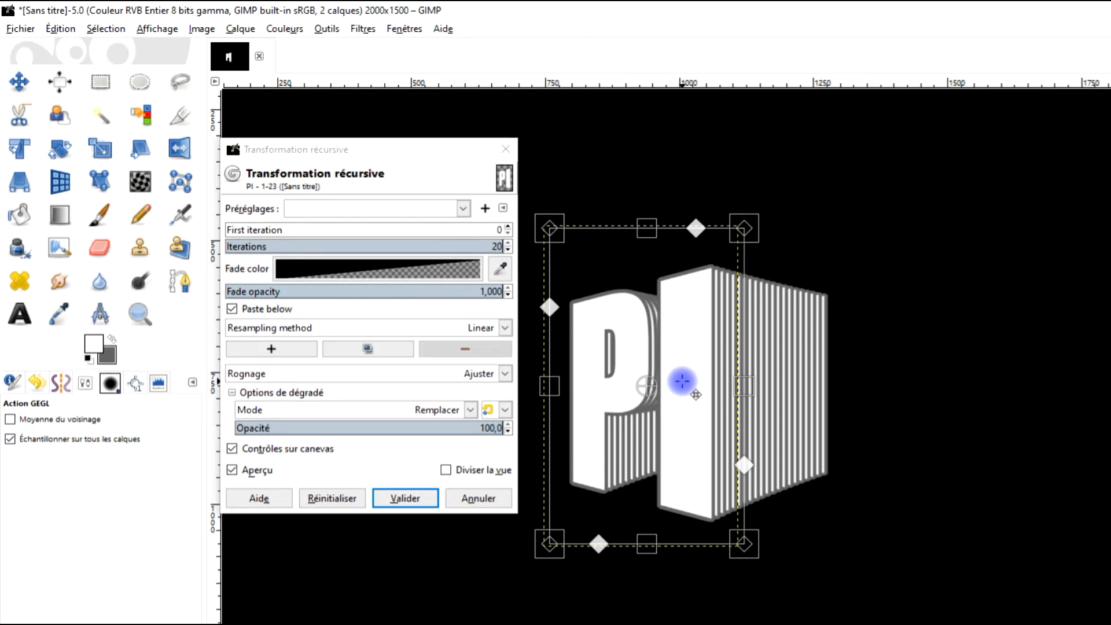
left_click_drag(696, 395, 697, 394)
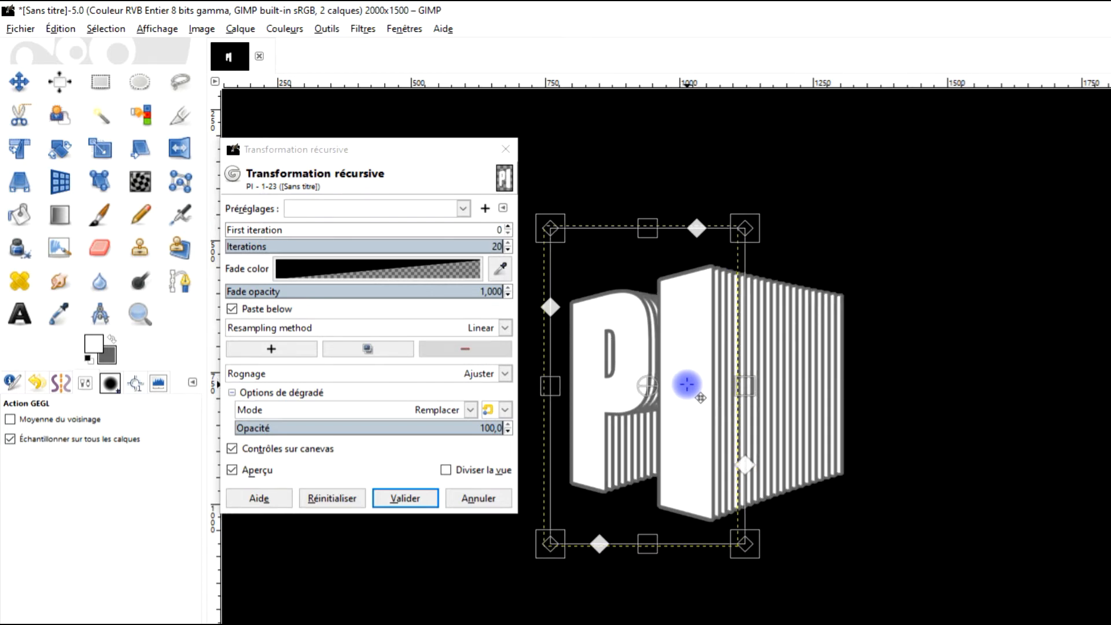
scroll(699, 396, "up", 1)
left_click_drag(688, 384, 736, 399)
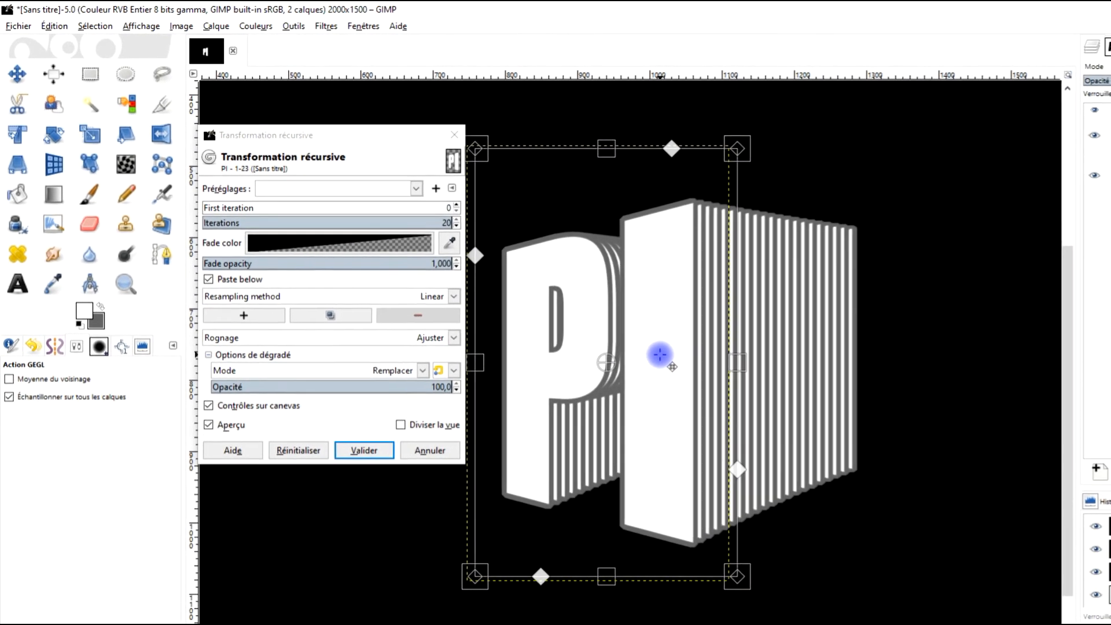
scroll(635, 283, "down", 2)
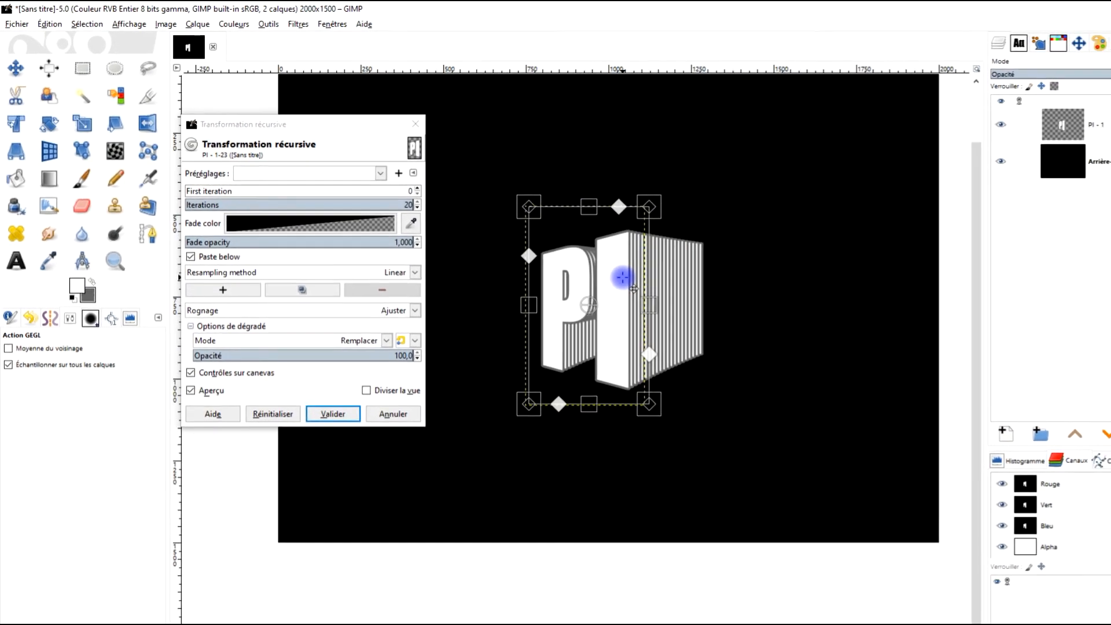
scroll(635, 283, "up", 1)
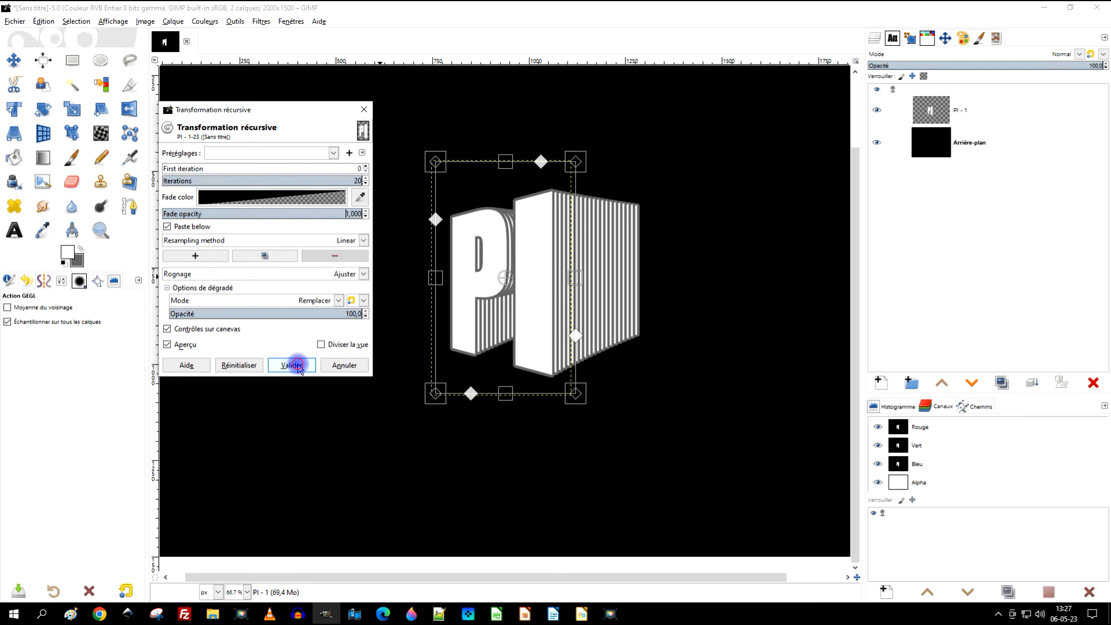
left_click(293, 365)
Step: Move the extruded PI layer to the upper right part of the canvas
scroll(633, 263, "down", 2)
scroll(599, 258, "up", 1)
left_click_drag(609, 262, 655, 234)
left_click(19, 56)
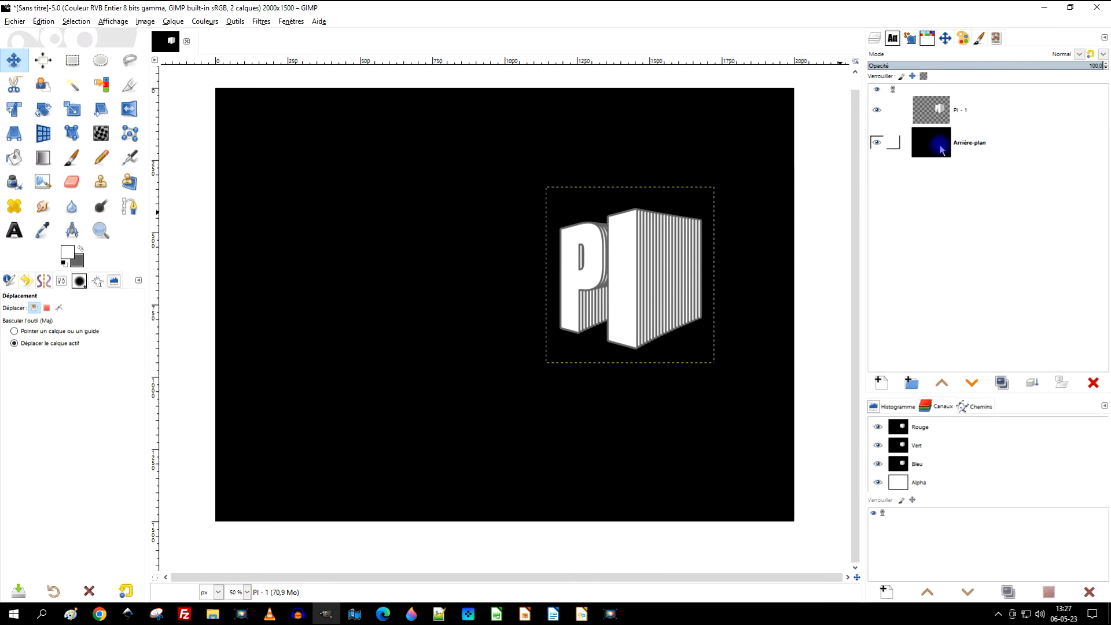
Step: Add the white text "MI" in capitals, Impact Condensed 500 px, on the left half of the canvas, directly above the background layer
left_click(941, 150)
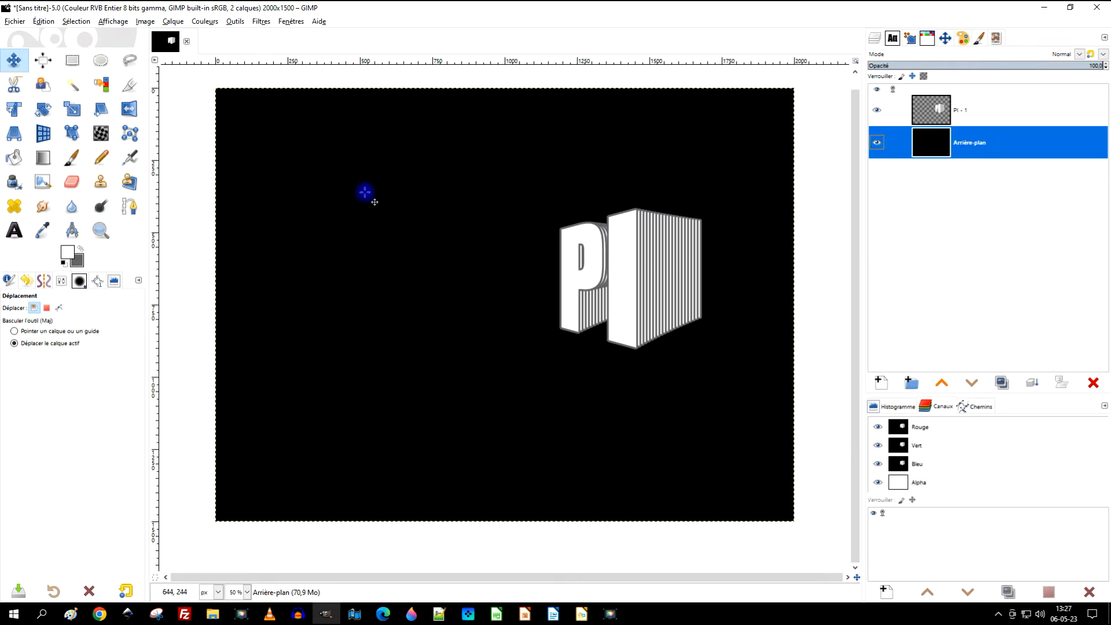
left_click(14, 231)
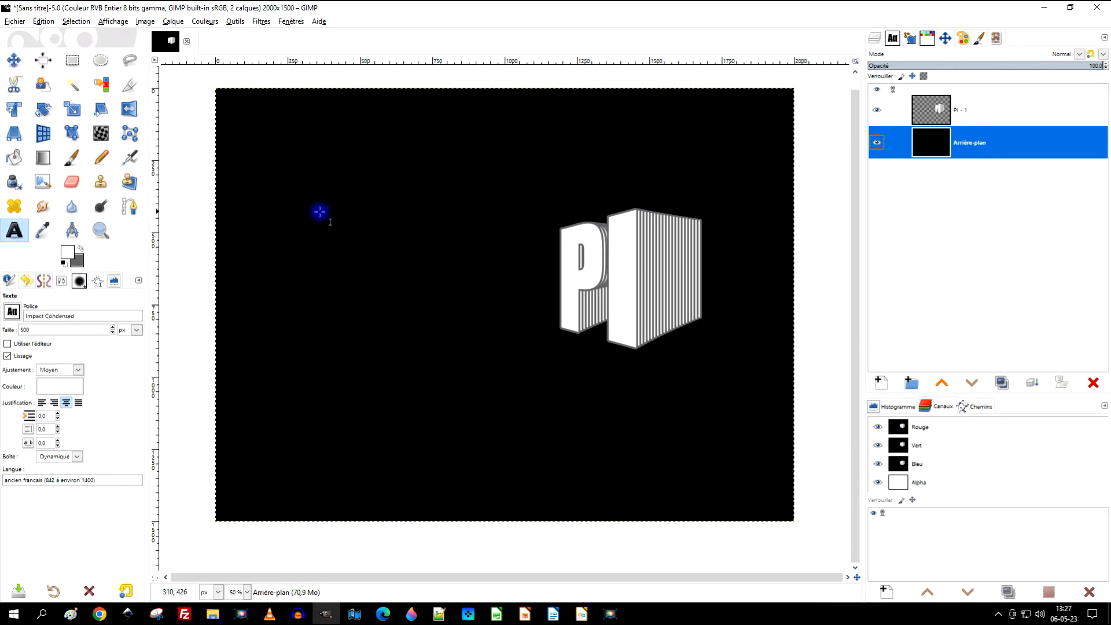
left_click(314, 218)
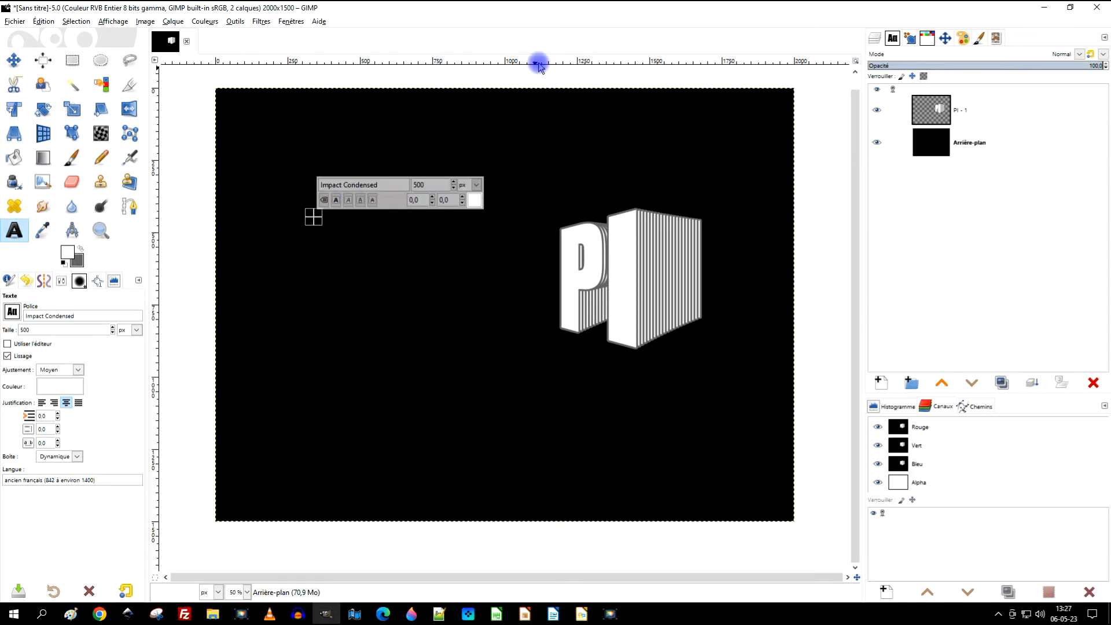
type("mi")
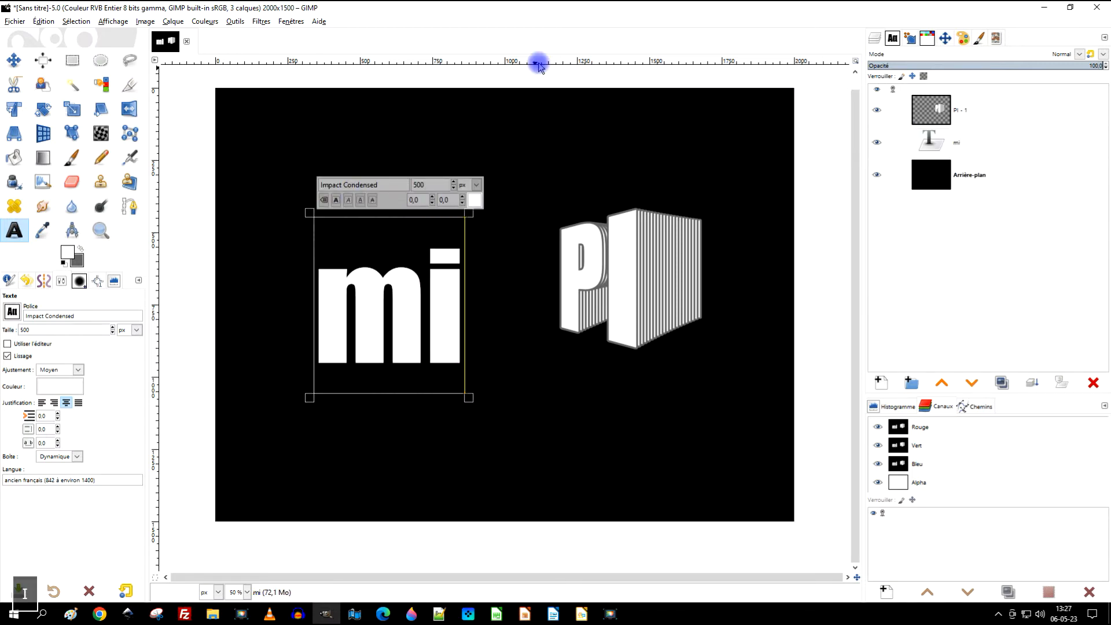
key("BackSpace")
key("BackSpace")
key("Caps_Lock")
type("L")
key("BackSpace")
type("MI")
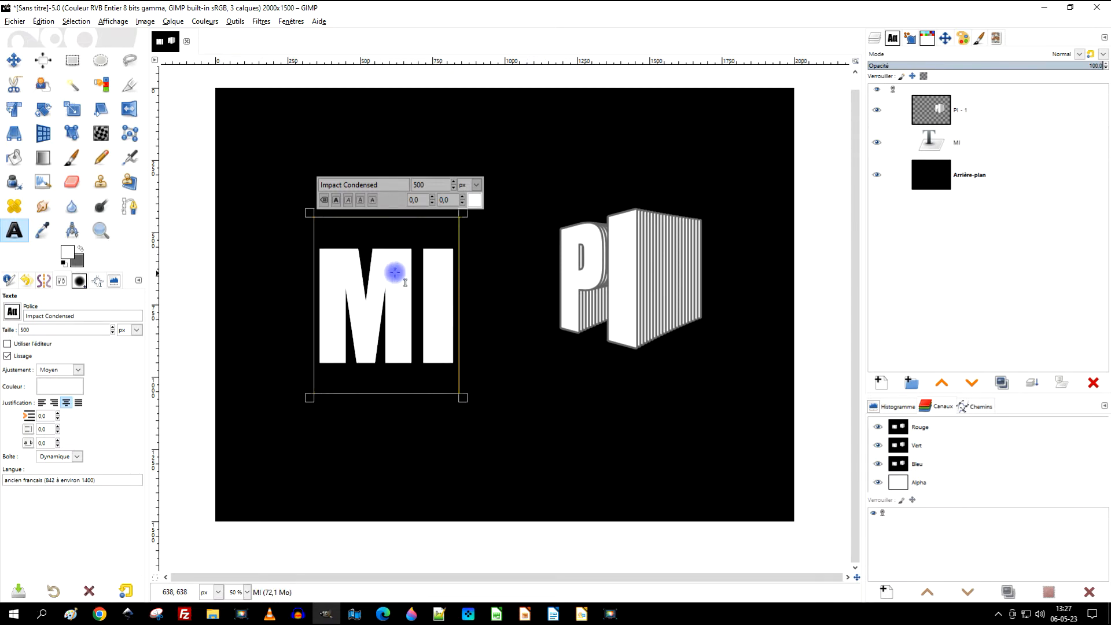
Step: Rotate the MI text layer 45° about the Y axis with the 3D Transform tool
scroll(368, 301, "up", 1)
left_click(926, 142)
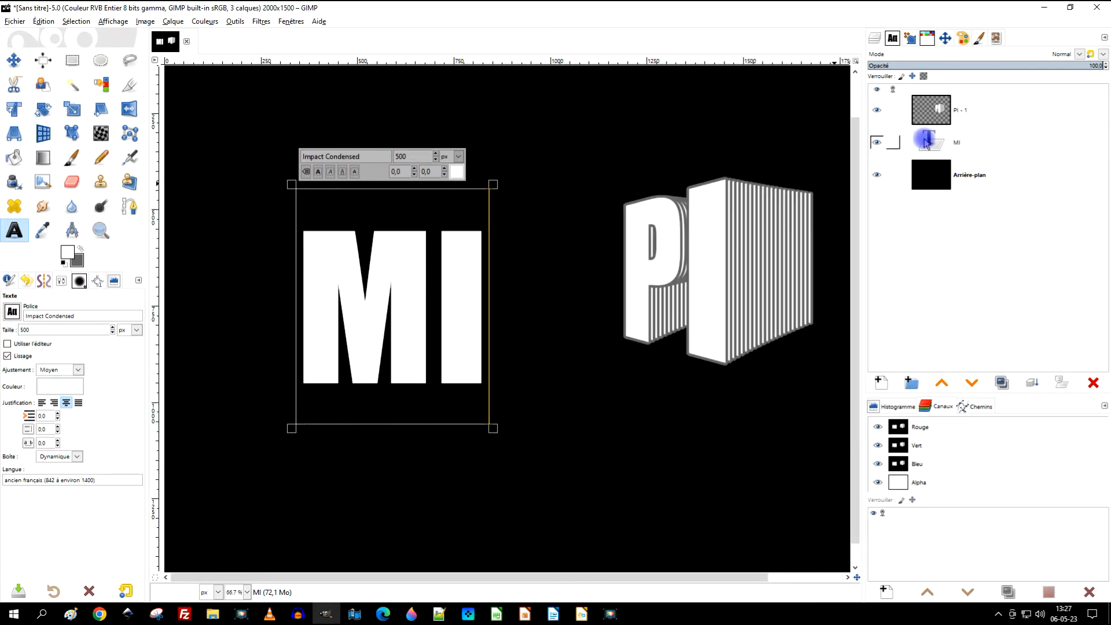
left_click(82, 21)
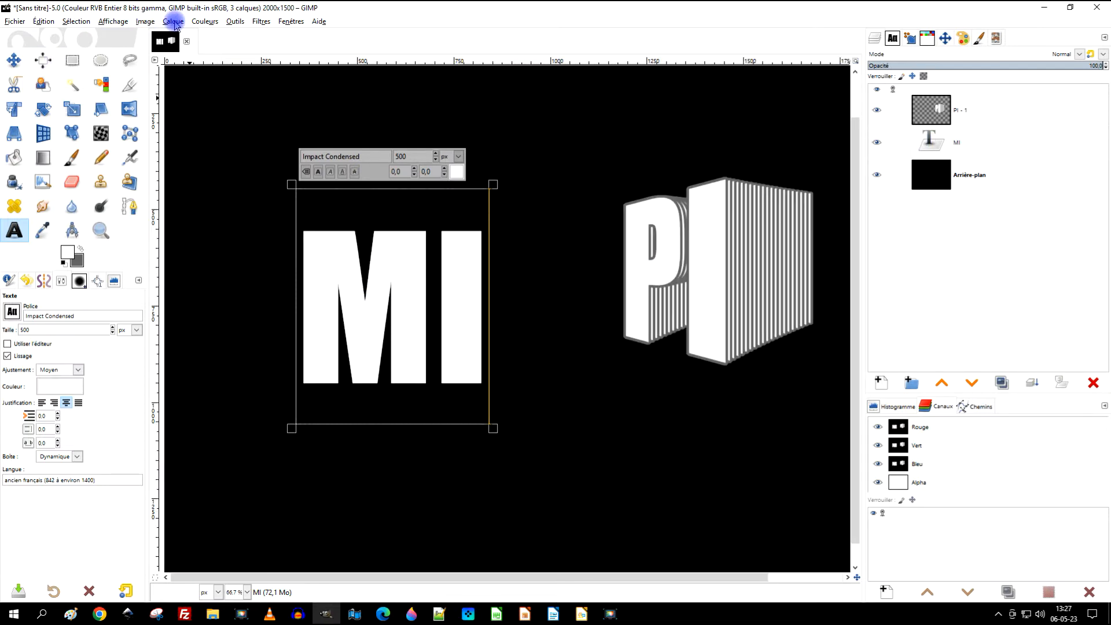
left_click(41, 133)
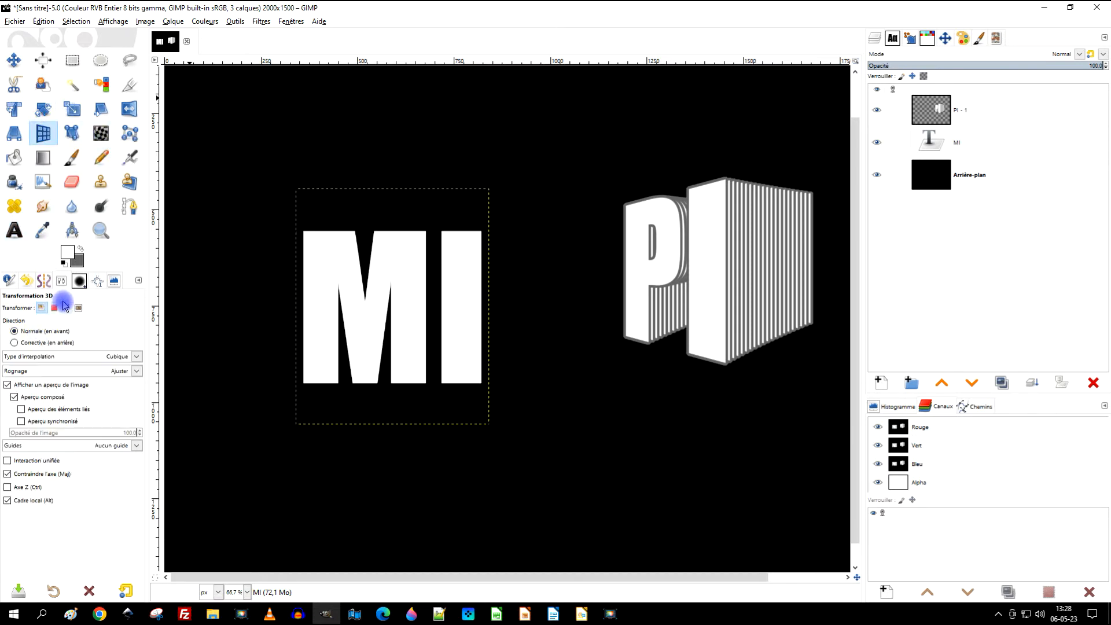
left_click(36, 326)
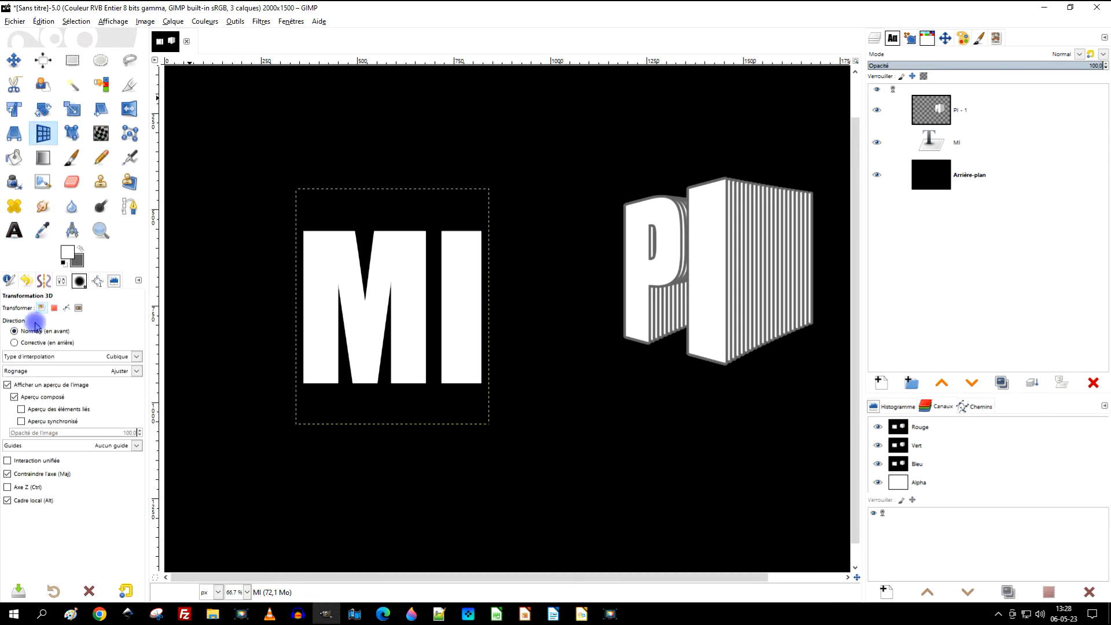
left_click(391, 262)
left_click(760, 124)
left_click_drag(783, 123, 807, 110)
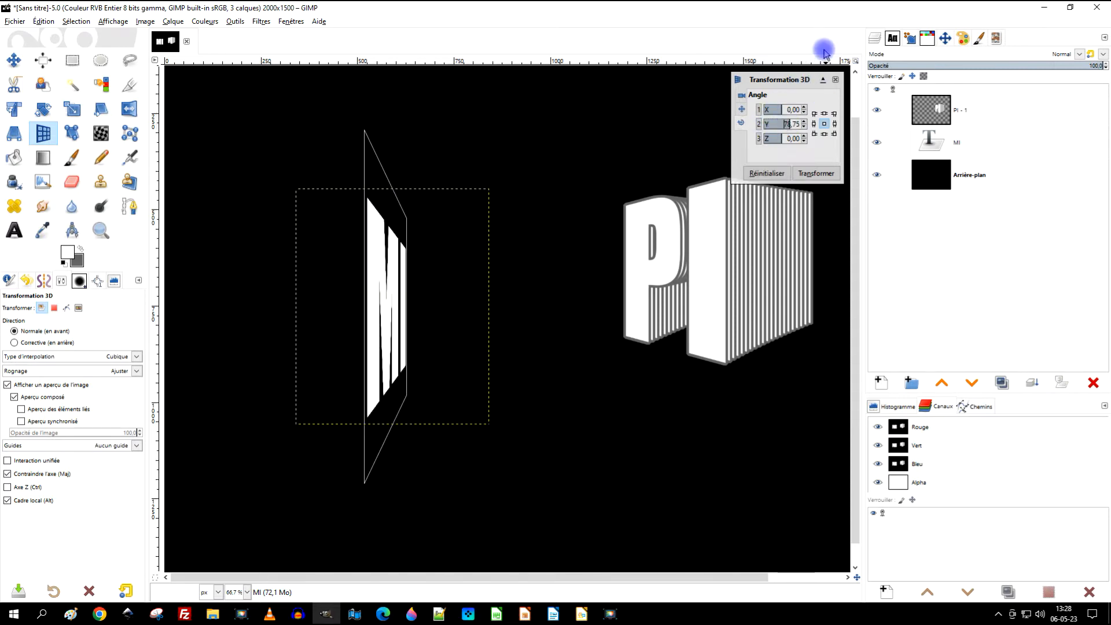
key("shift+Right")
key("shift+Right")
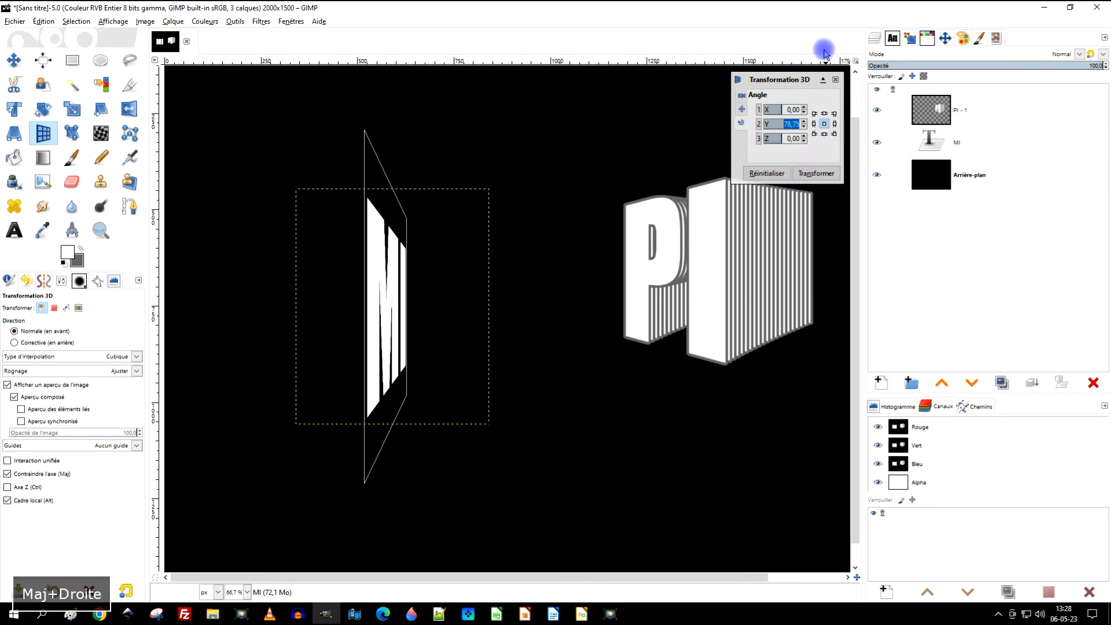
type("45")
key("Tab")
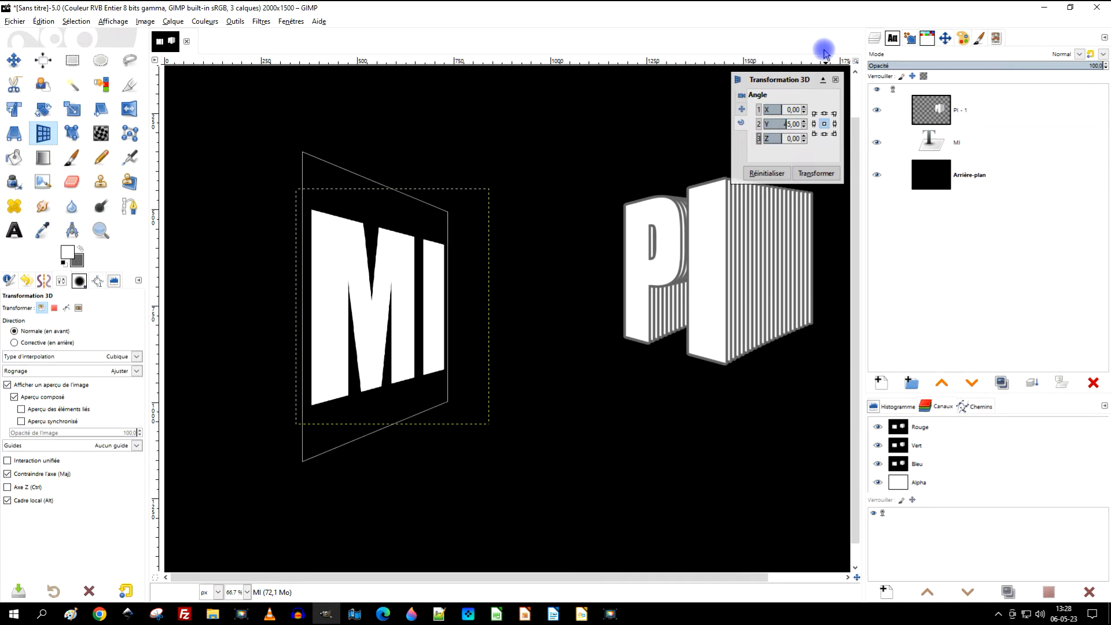
left_click(817, 173)
Step: Resize the MI layer to a rectangular selection of about 480 x 588 px around the letters, and clear the selection
scroll(577, 368, "down", 1, "ctrl")
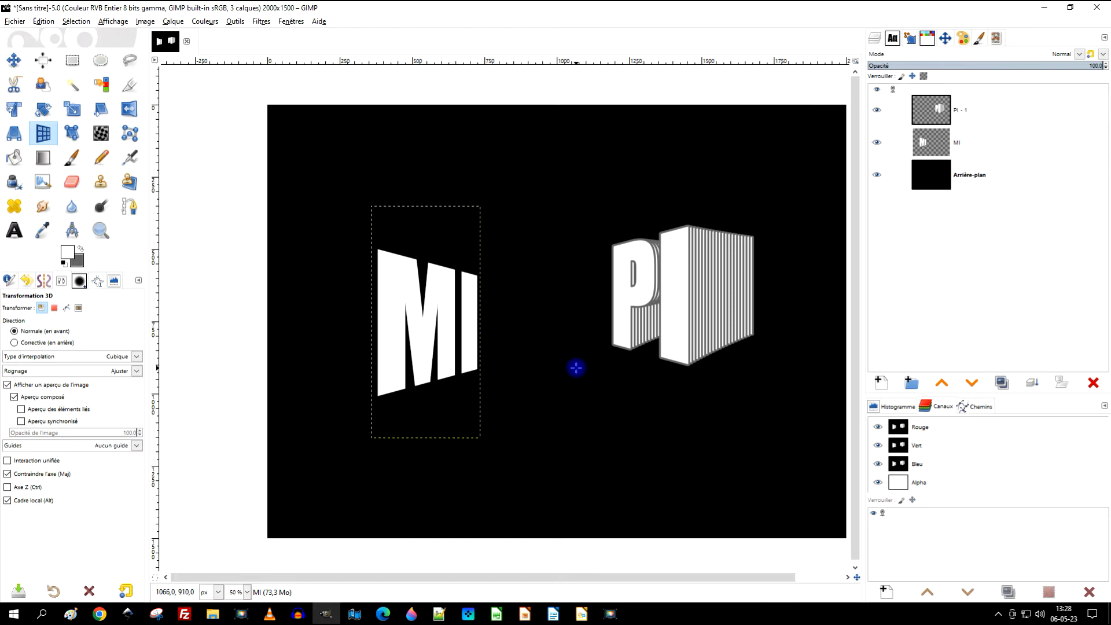
scroll(457, 342, "up", 1, "ctrl")
left_click(72, 60)
left_click_drag(322, 203, 507, 429)
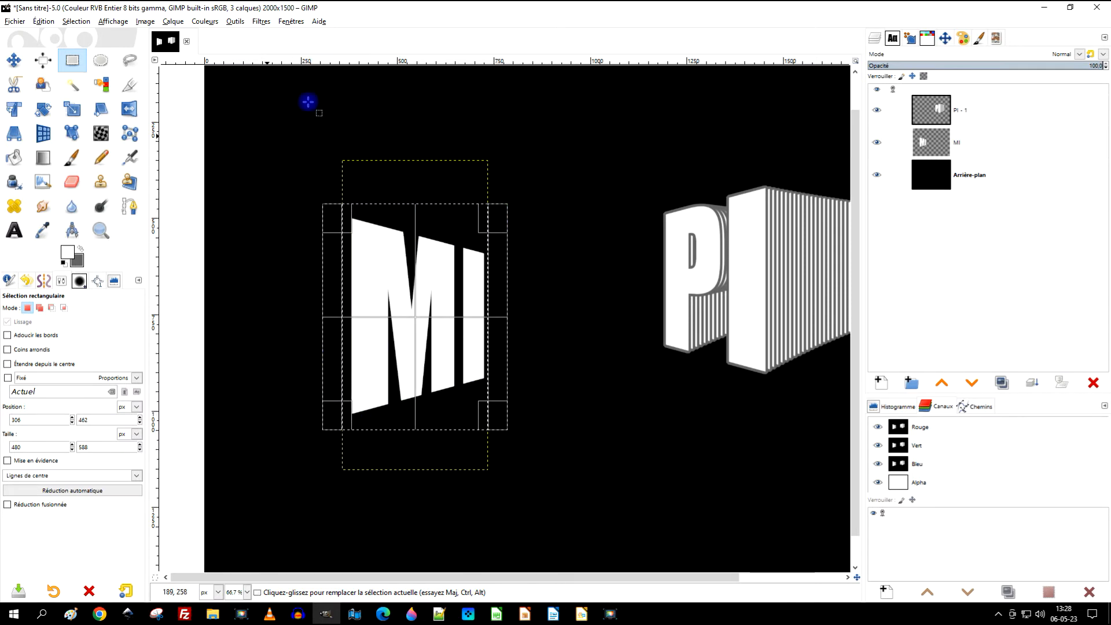
left_click(173, 21)
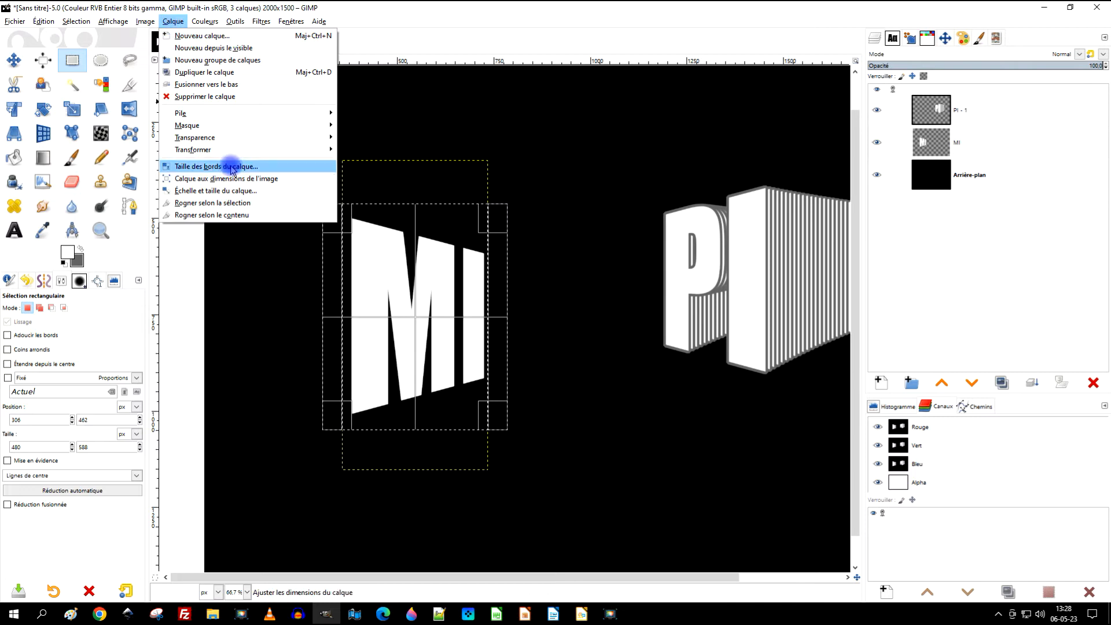
left_click(225, 203)
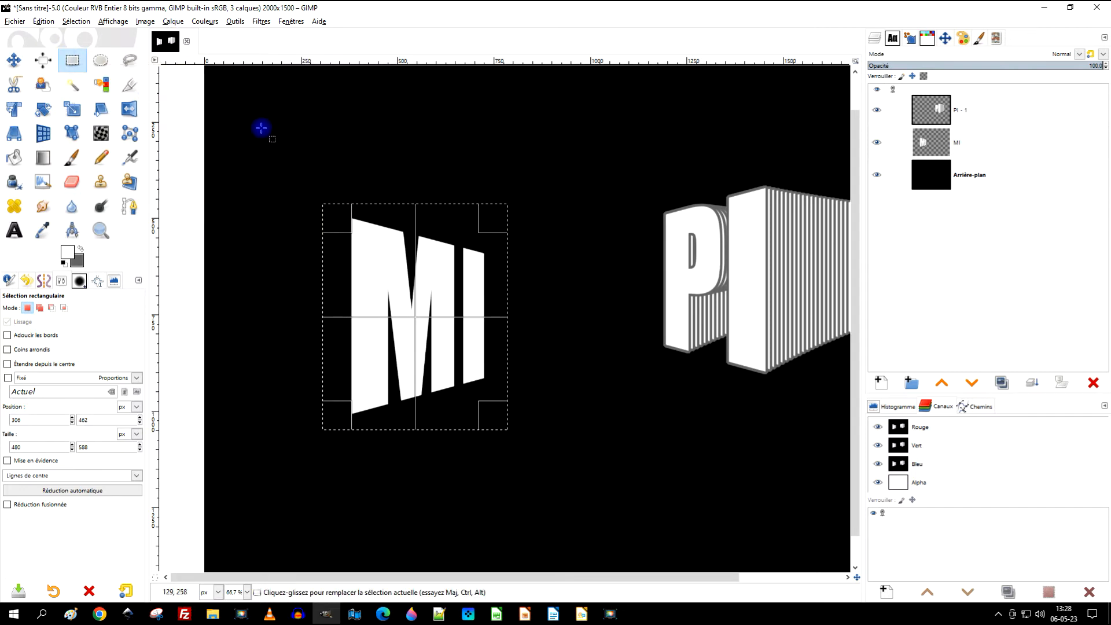
left_click(76, 21)
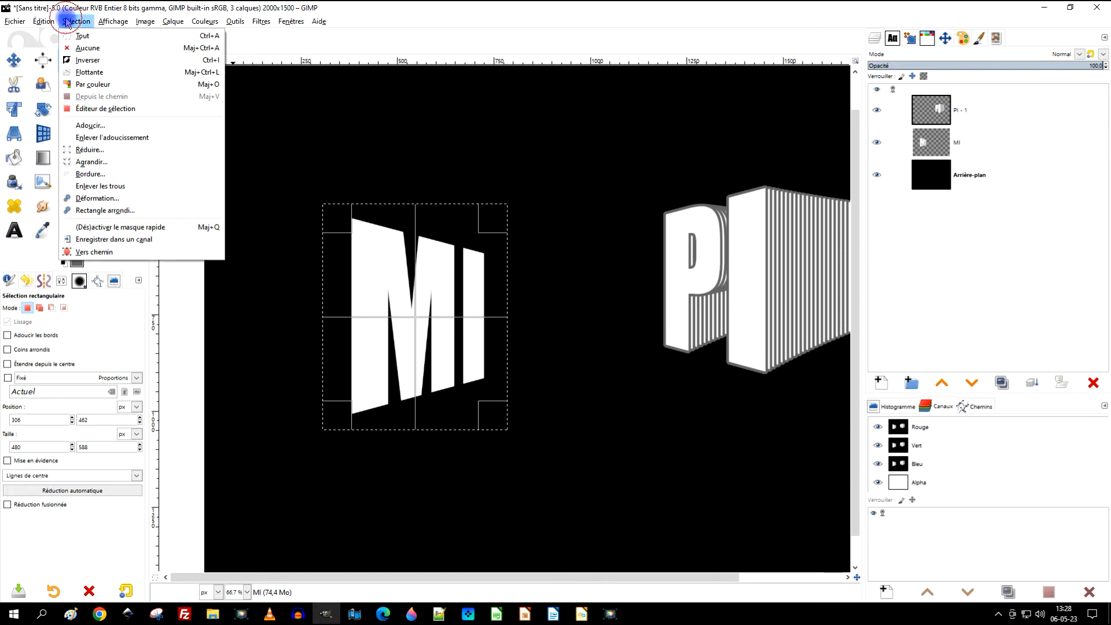
left_click(83, 54)
Step: Swap the foreground and background colours so grey is in front, and select the MI letter shapes from the layer's alpha
scroll(384, 348, "up", 1)
scroll(391, 342, "down", 2)
scroll(422, 301, "up", 1)
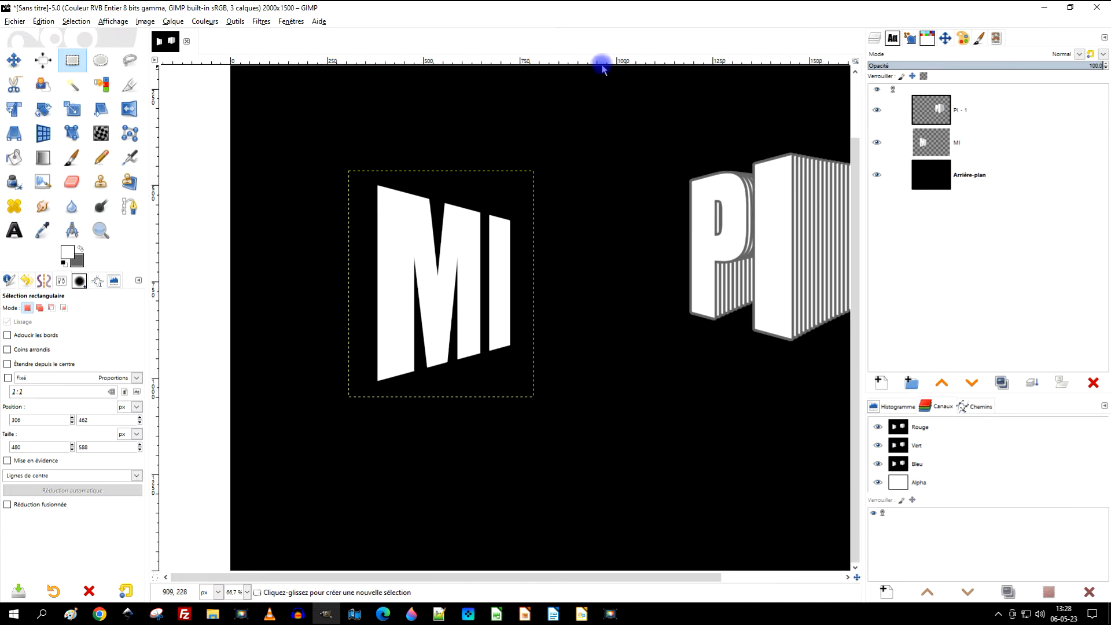
left_click(82, 252)
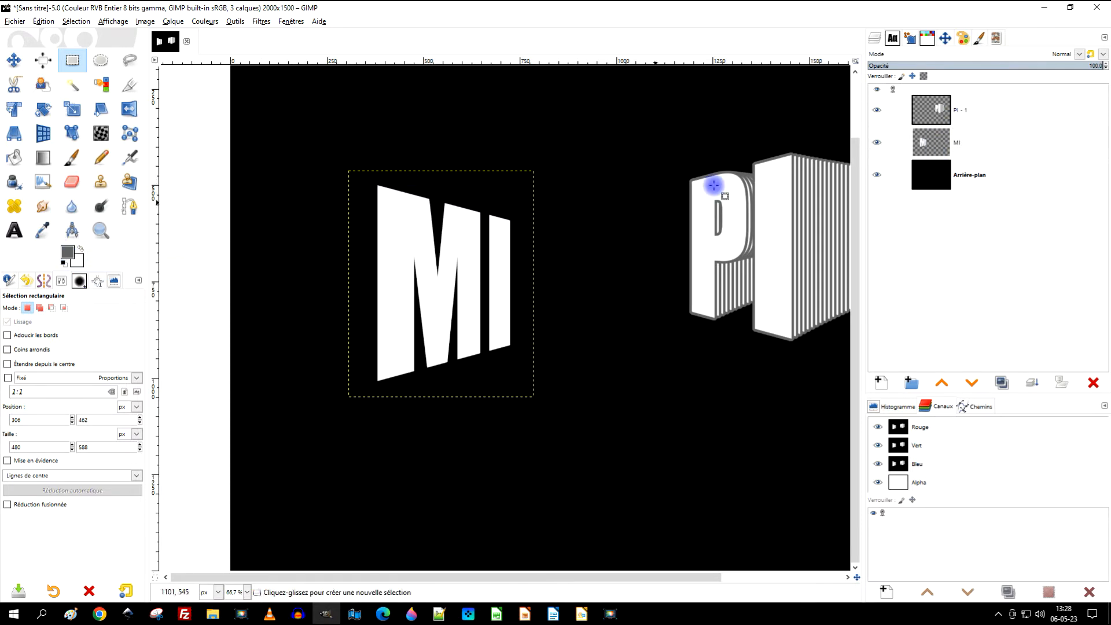
right_click(938, 140)
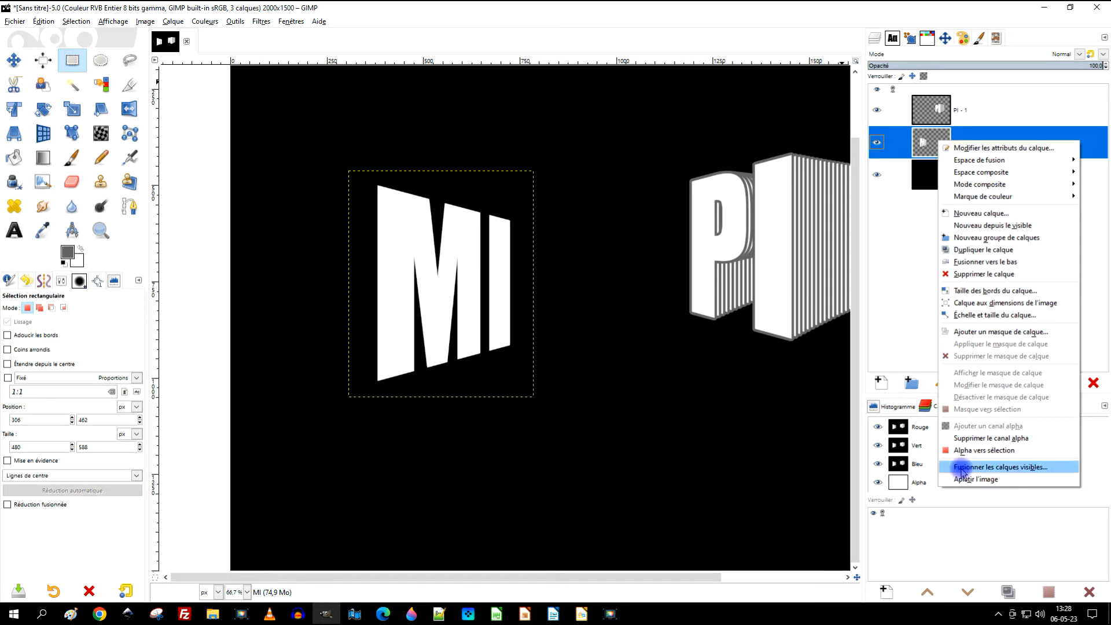
left_click(987, 452)
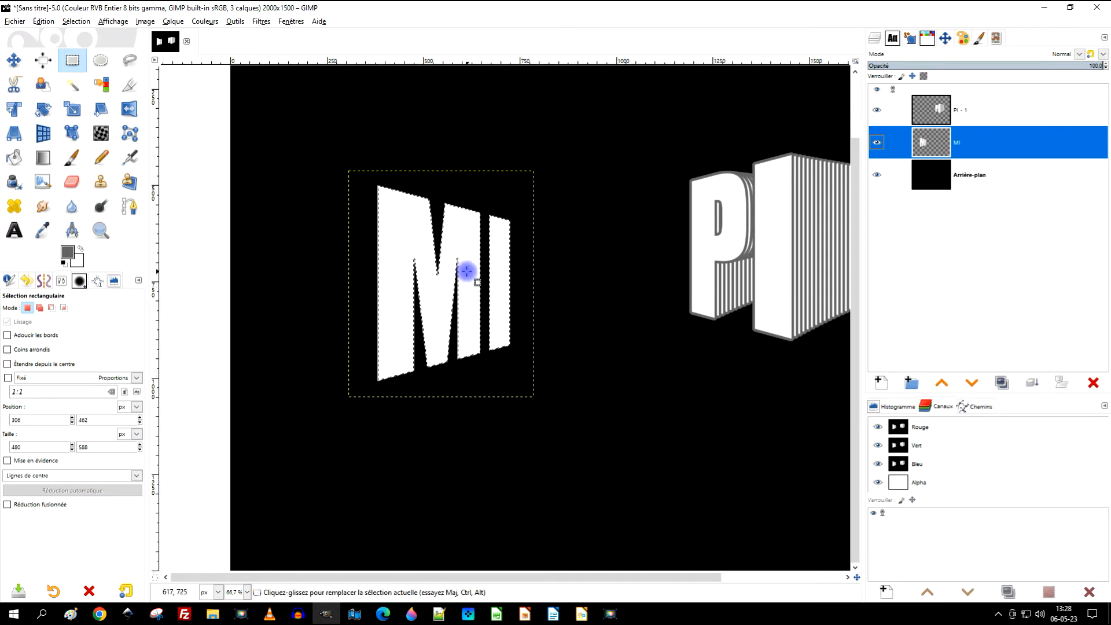
Step: Stroke the MI selection with a 7 px solid-colour line using the Ligne dash preset, and clear the selection
key("1")
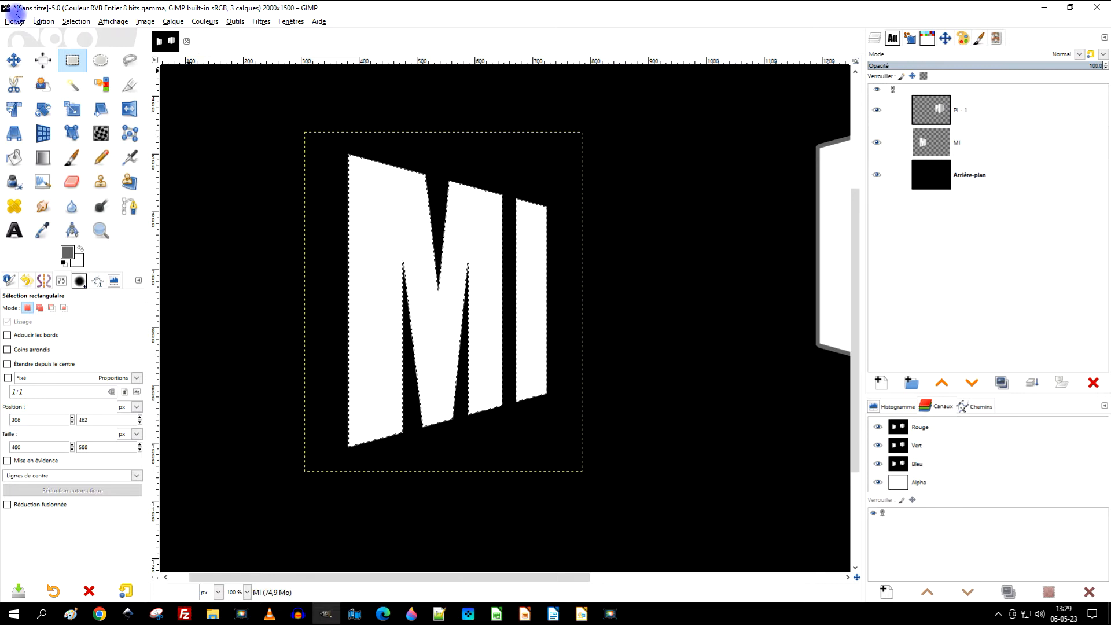
left_click(76, 22)
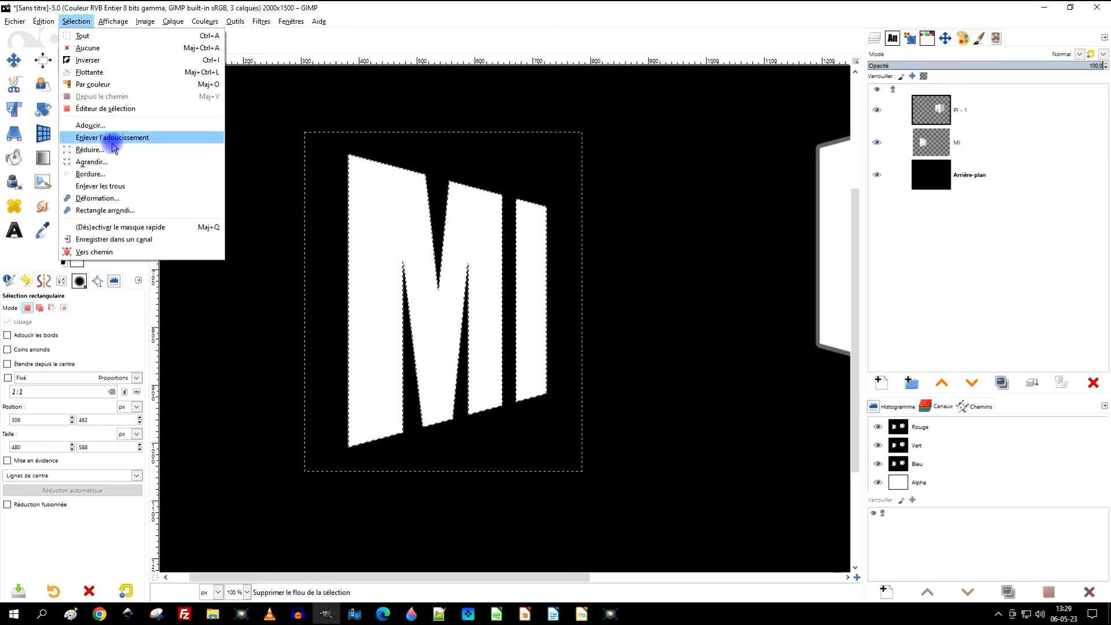
mouse_move(44, 21)
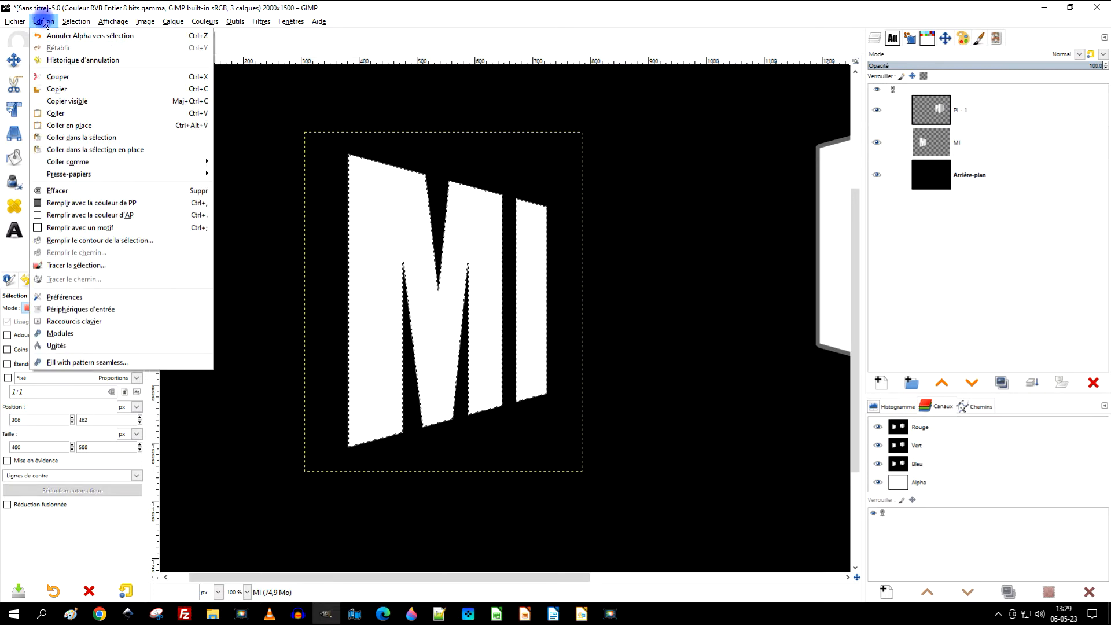
left_click(87, 265)
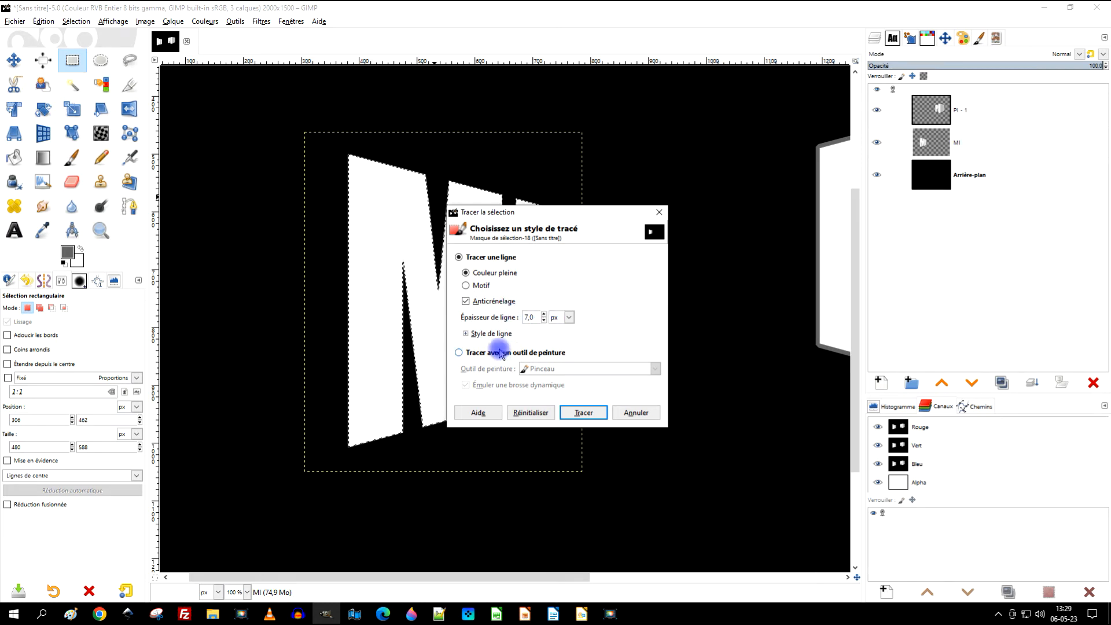
left_click(467, 334)
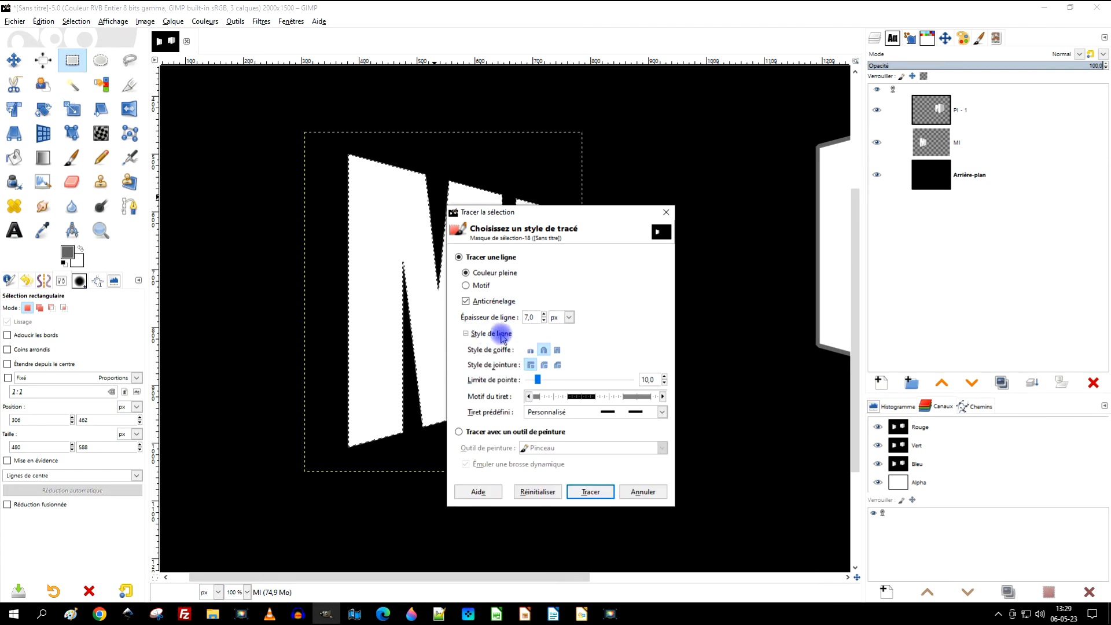
left_click(573, 413)
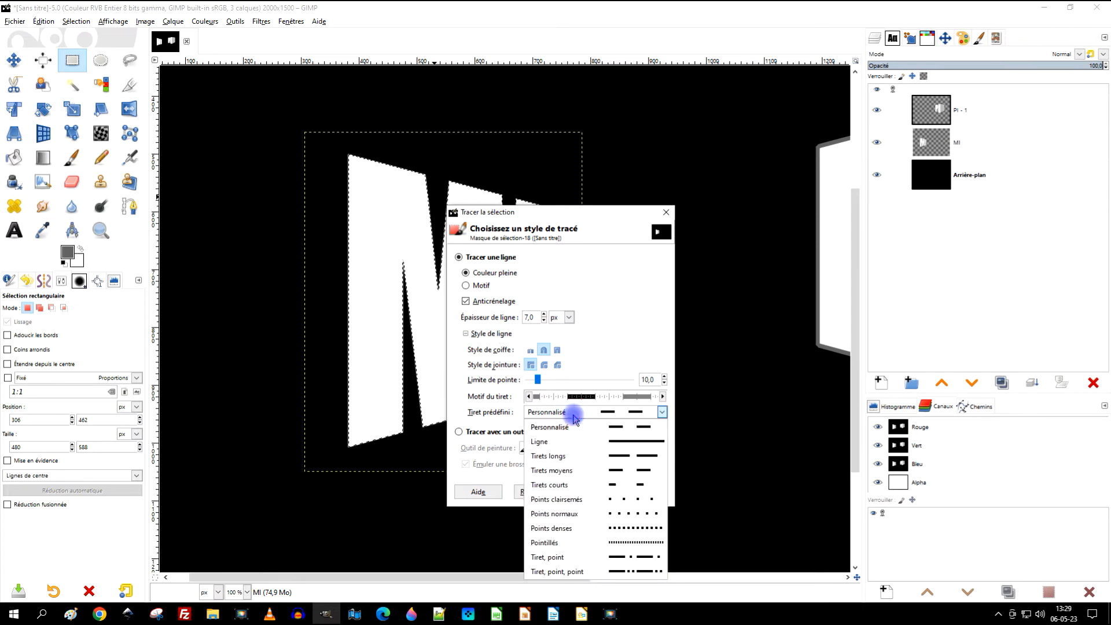
left_click(617, 442)
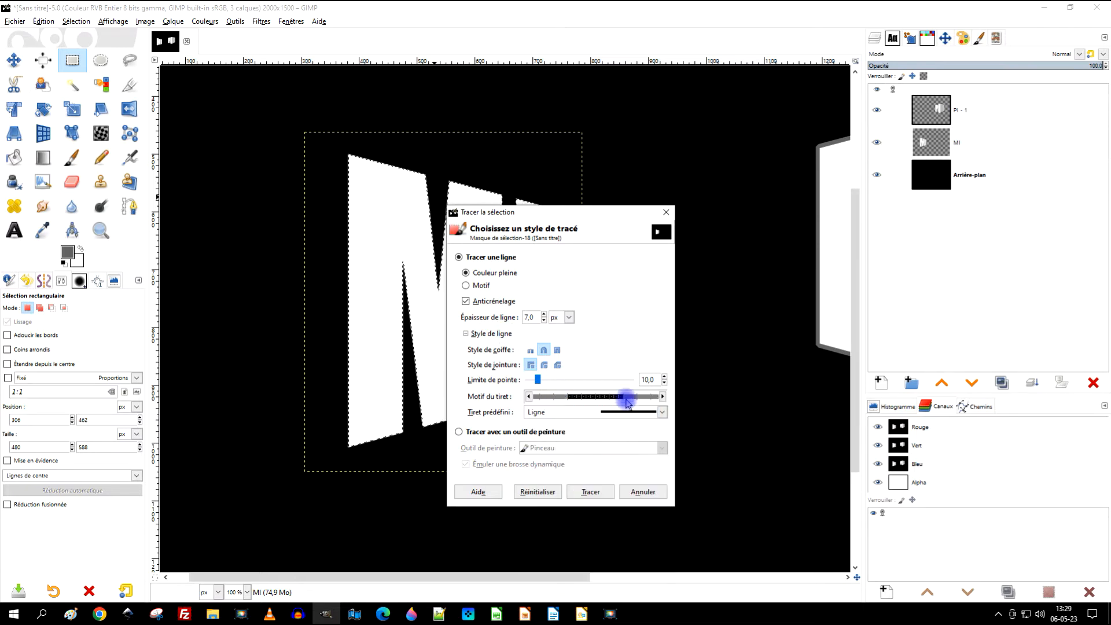
left_click(588, 491)
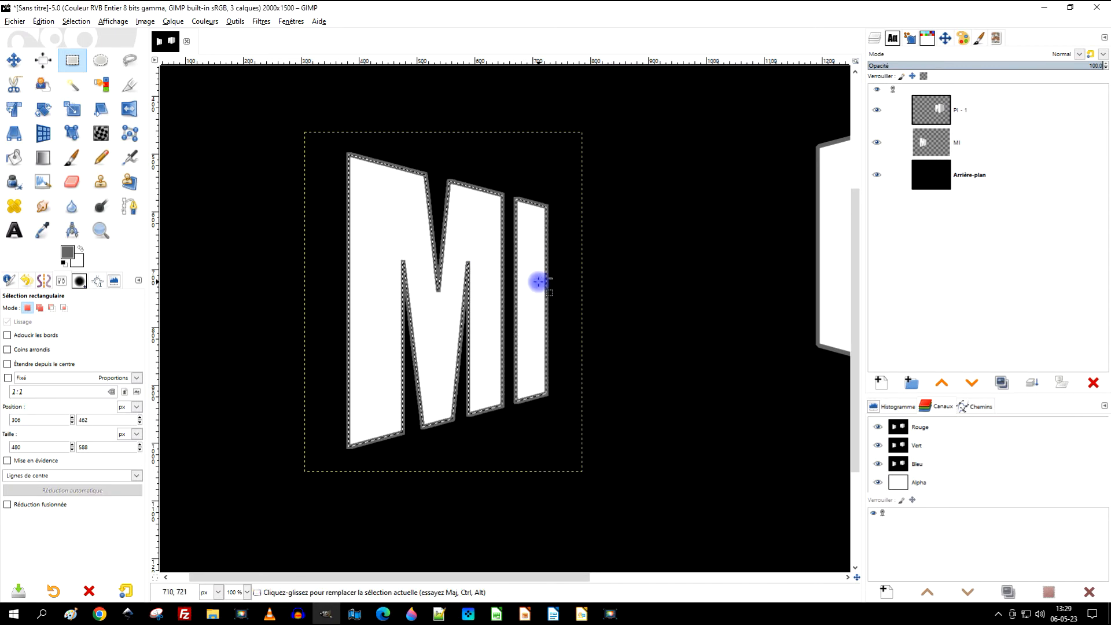
scroll(536, 280, "down", 1)
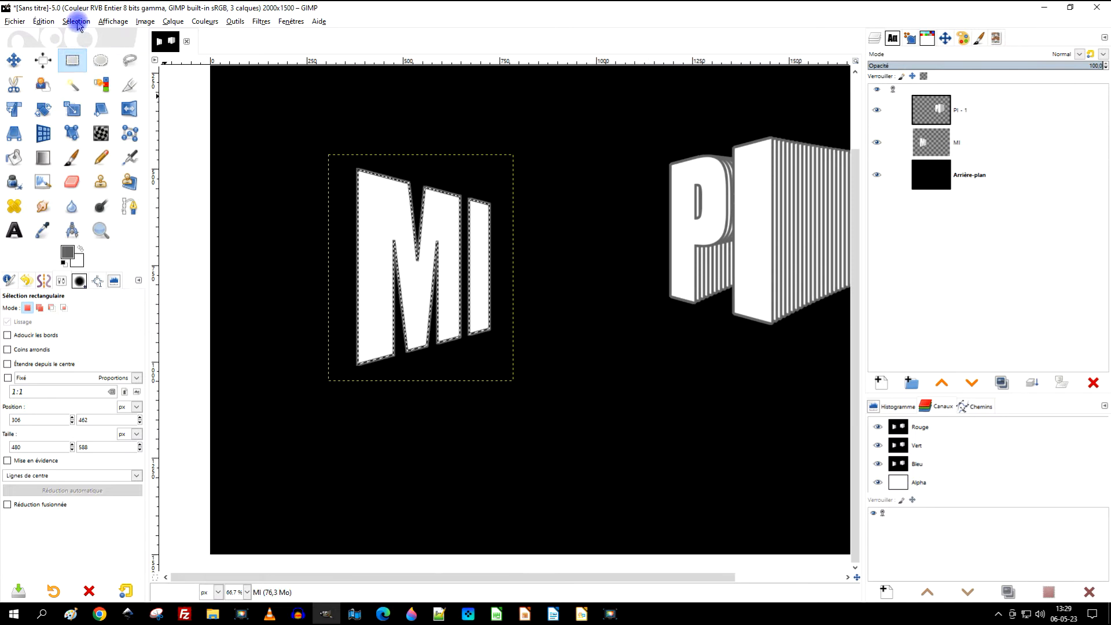
left_click(76, 21)
left_click(81, 37)
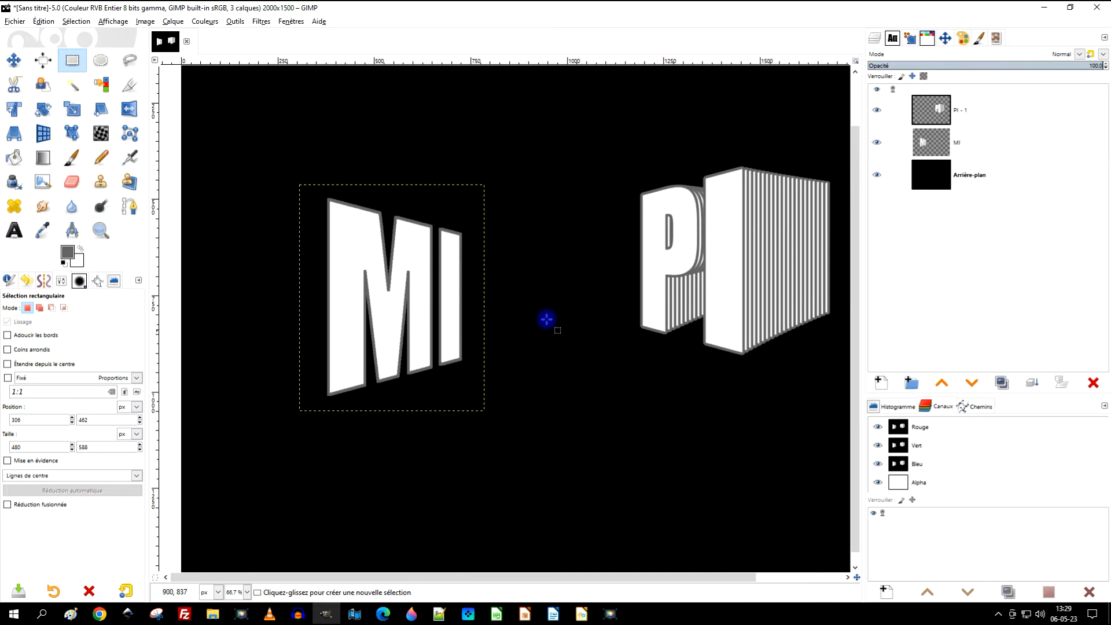
Step: Move the outlined MI layer right and slightly up so it sits directly beside the extruded PI
left_click(13, 59)
left_click_drag(377, 295, 548, 265)
left_click_drag(732, 313, 701, 293)
scroll(708, 239, "down", 2)
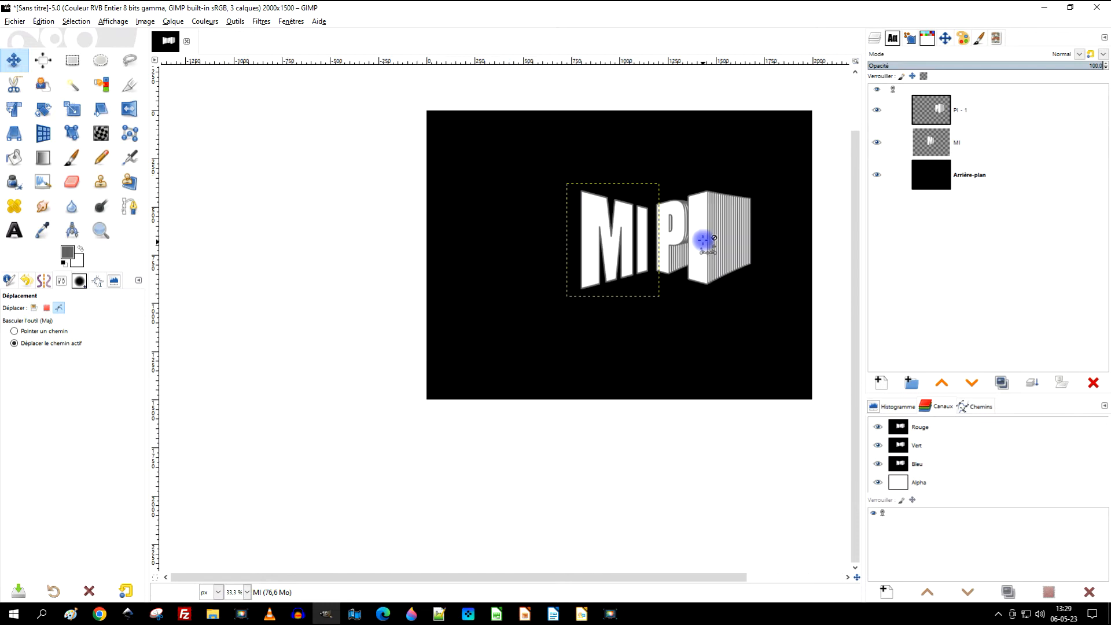
Step: Link the PI - 1 and MI layers and move them together leftward towards the middle of the canvas
left_click_drag(689, 238, 624, 262)
scroll(624, 261, "up", 1)
left_click(895, 113)
left_click(897, 151)
left_click_drag(553, 258, 504, 264)
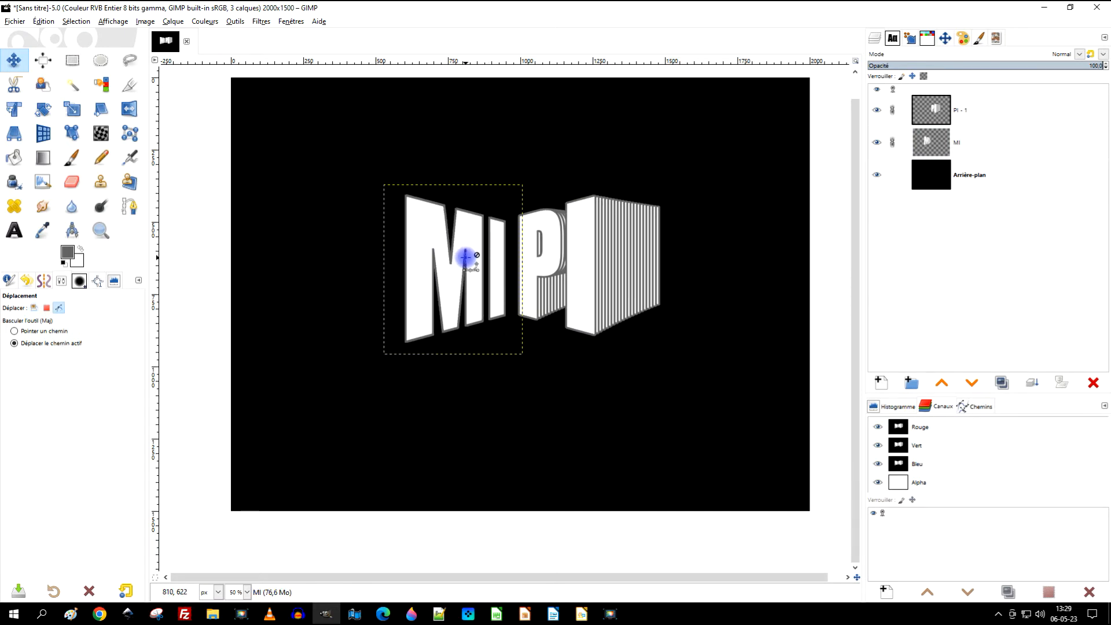
scroll(461, 258, "up", 1)
left_click_drag(625, 270, 623, 253)
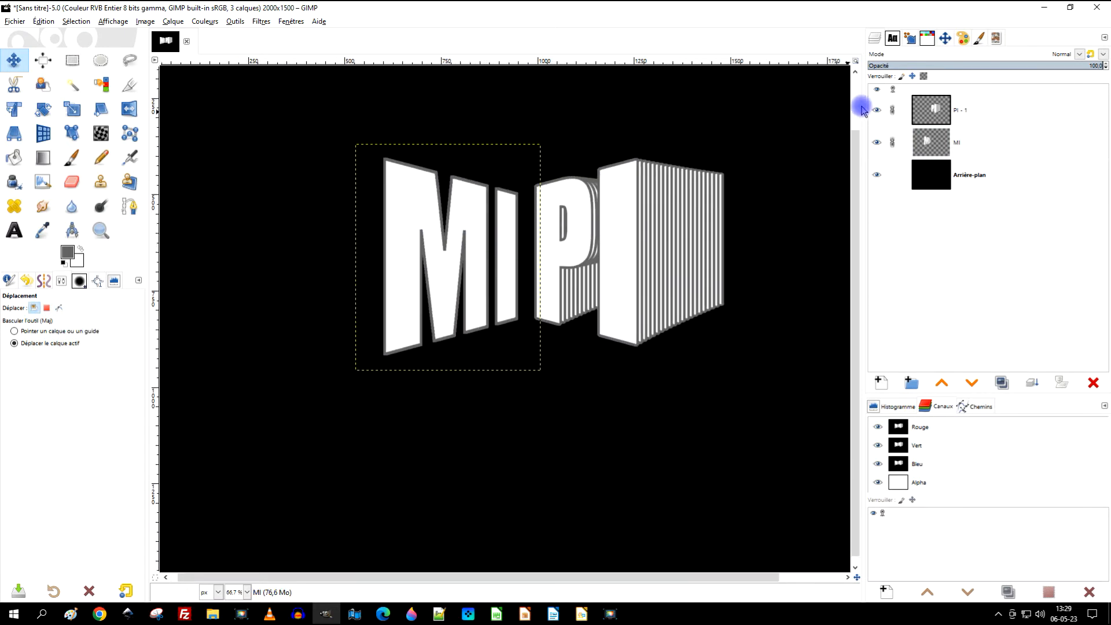
Step: Unlink the PI - 1 and MI layers
left_click(893, 110)
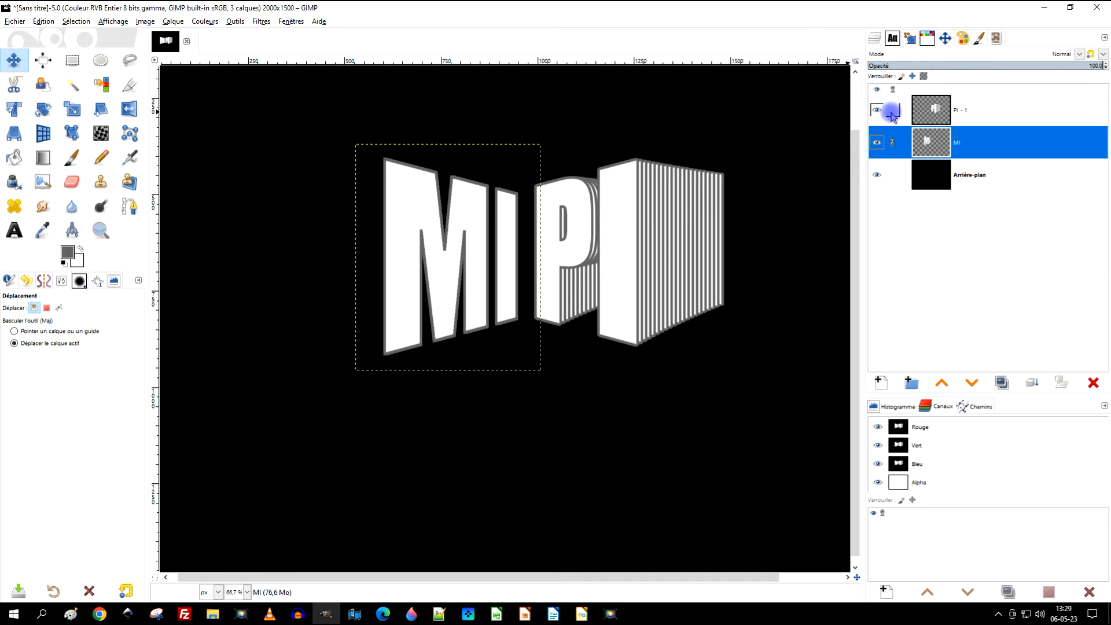
left_click(893, 144)
left_click(893, 110, "shift")
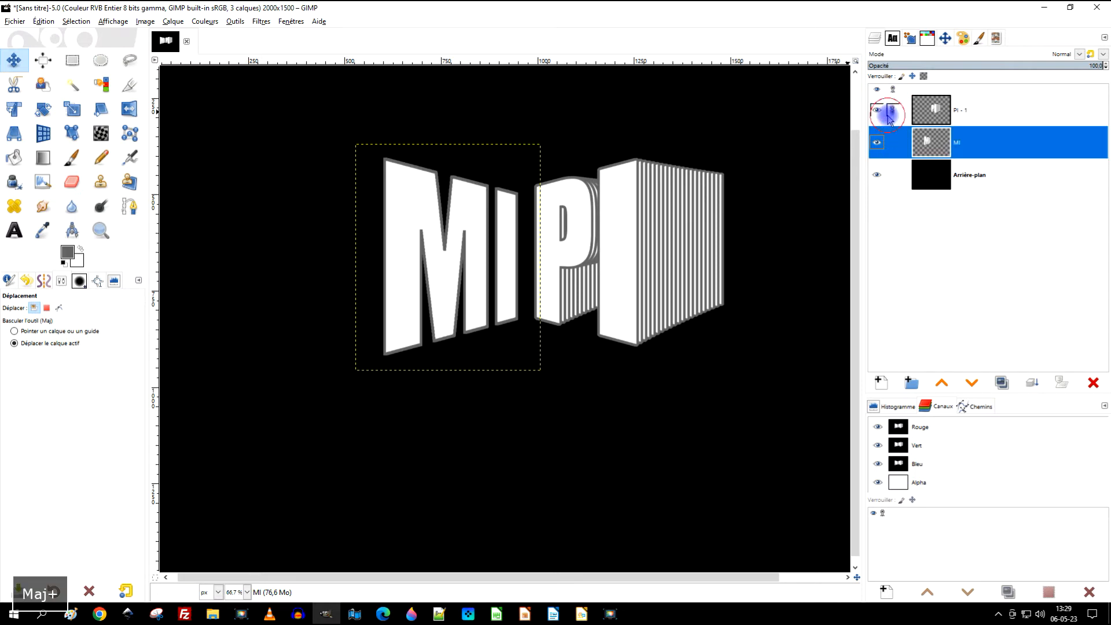
left_click_drag(531, 248, 507, 249)
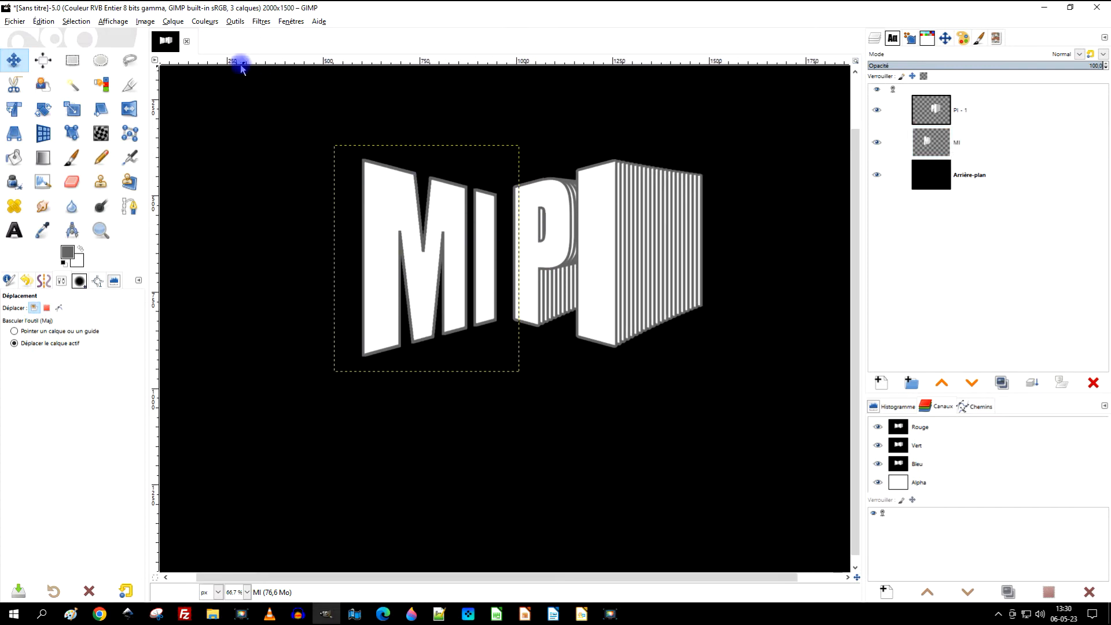
Step: Start a Recursive Transform on the MI layer and set its iterations to 20
left_click(261, 21)
mouse_move(311, 216)
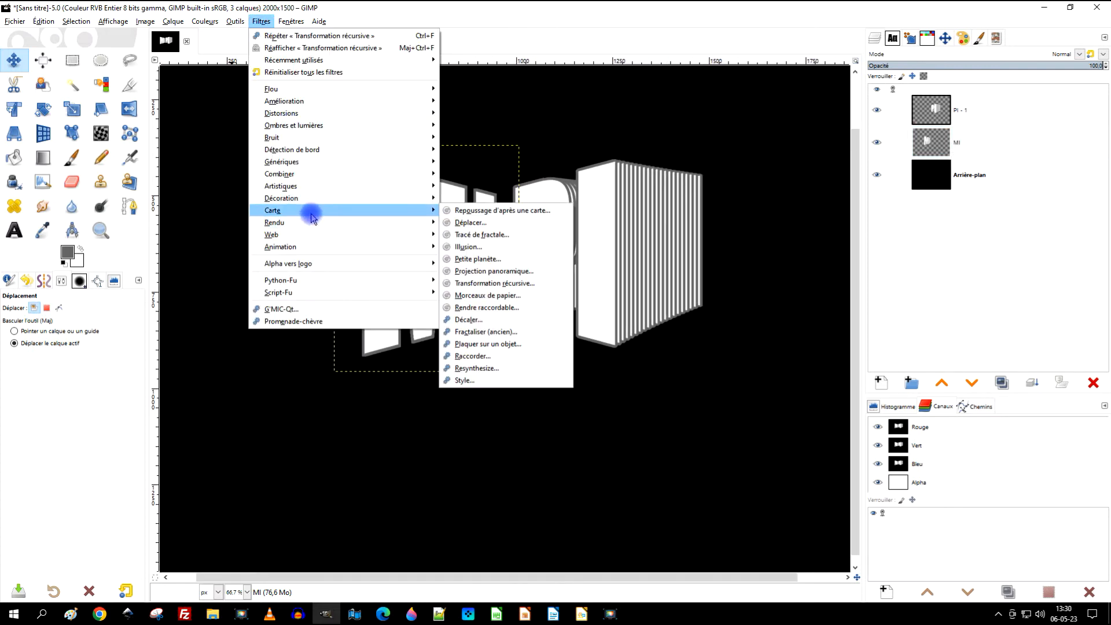
left_click(529, 283)
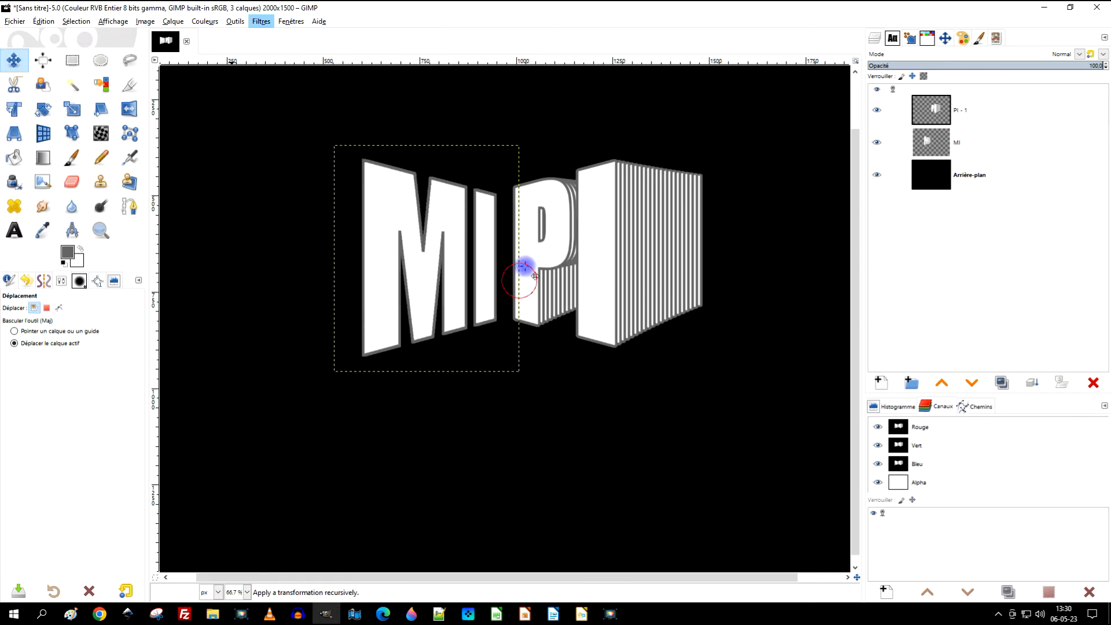
left_click_drag(434, 206, 595, 203)
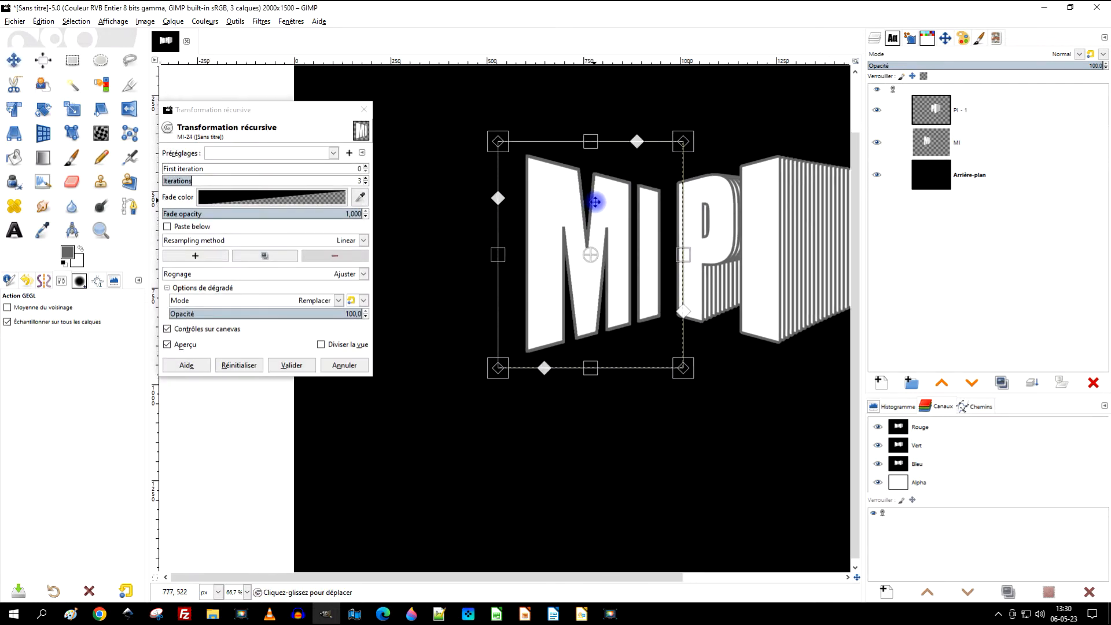
left_click_drag(236, 179, 429, 179)
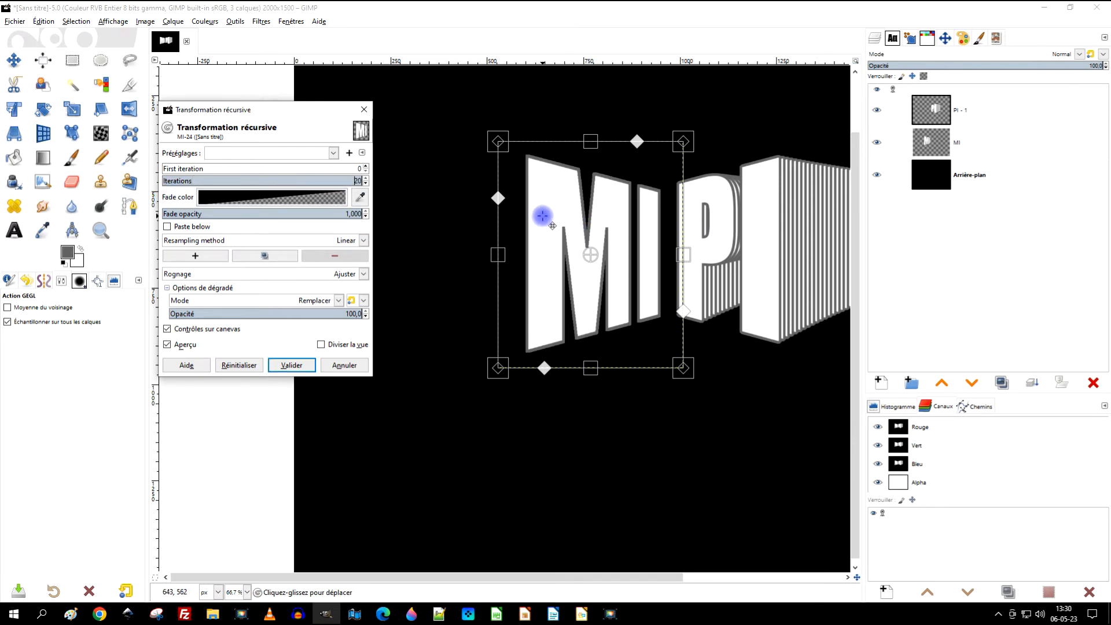
Step: Offset the MI copies slightly leftward and paste them below the original lettering to form the extrusion
left_click_drag(542, 216, 533, 216)
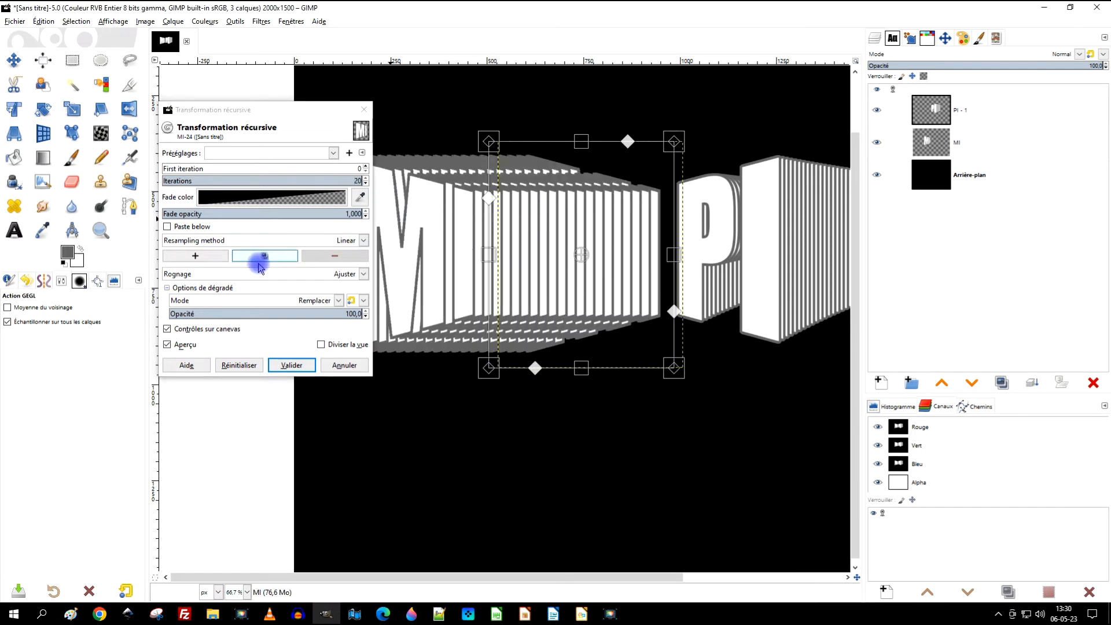
left_click(193, 227)
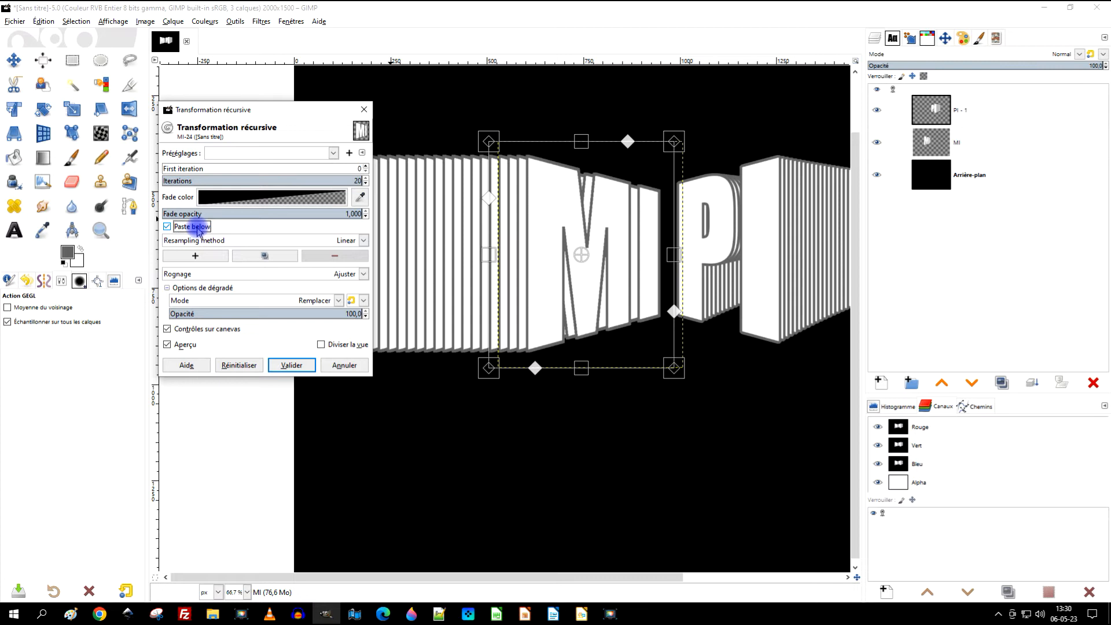
left_click_drag(546, 240, 547, 239)
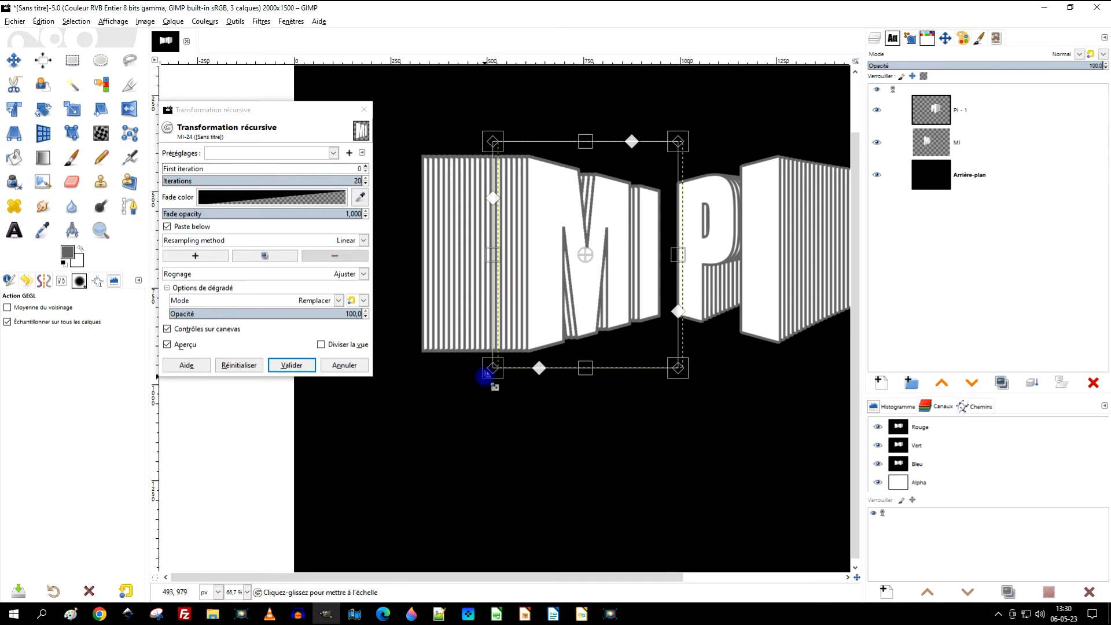
Step: Scale the transform frame slightly from its lower-left corner so the underside of the MI extrusion tapers upward
left_click_drag(485, 373, 485, 372)
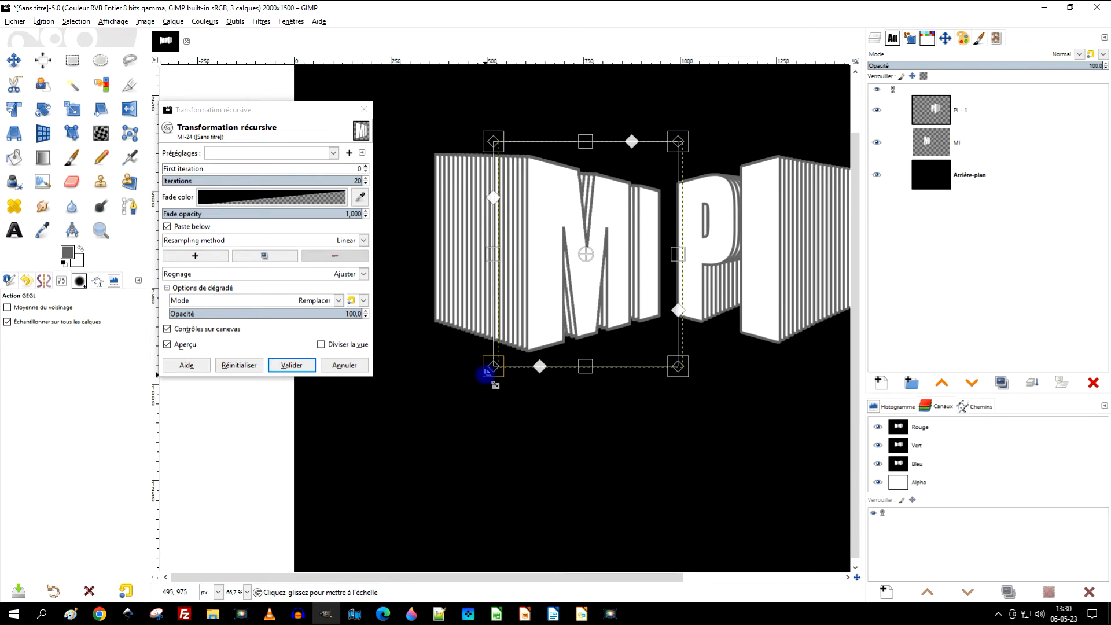
scroll(608, 342, "down", 1, "ctrl")
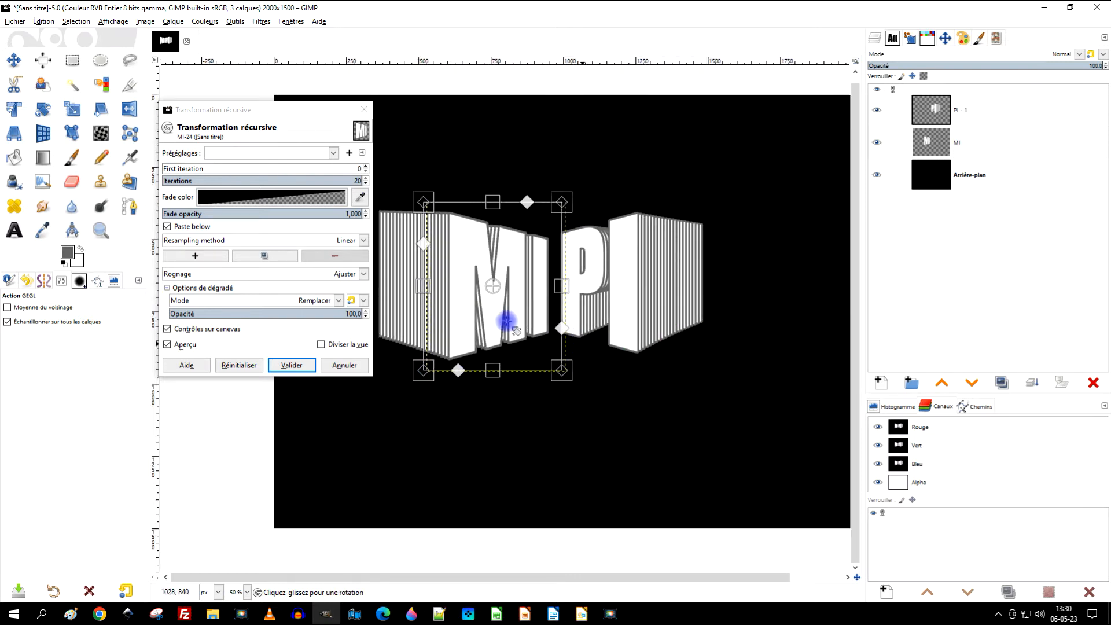
left_click_drag(519, 320, 572, 323)
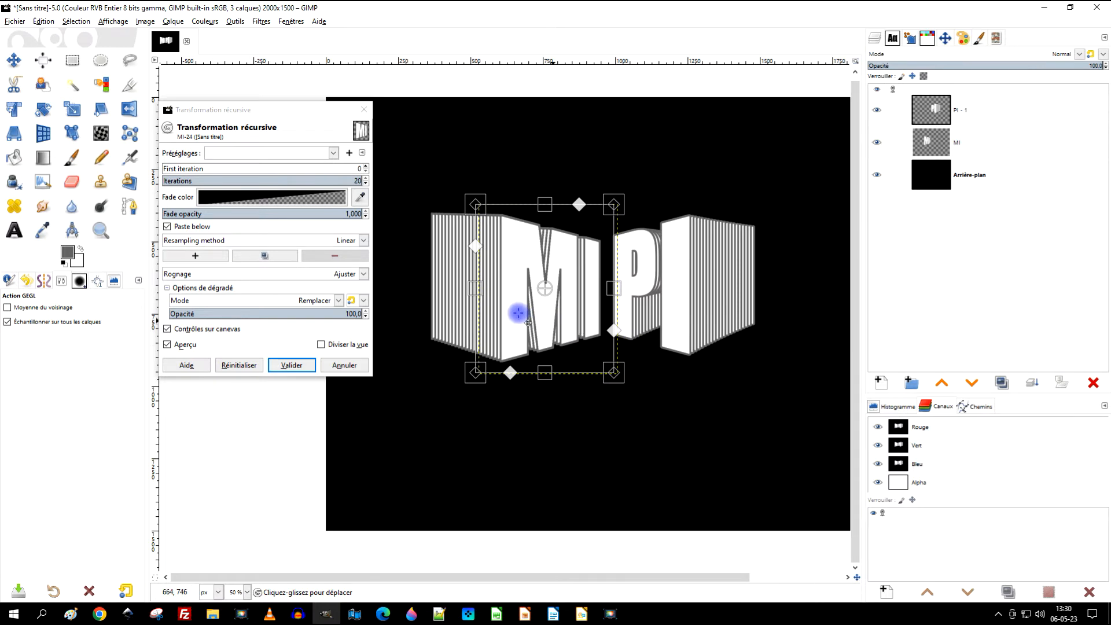
scroll(519, 310, "up", 1, "ctrl")
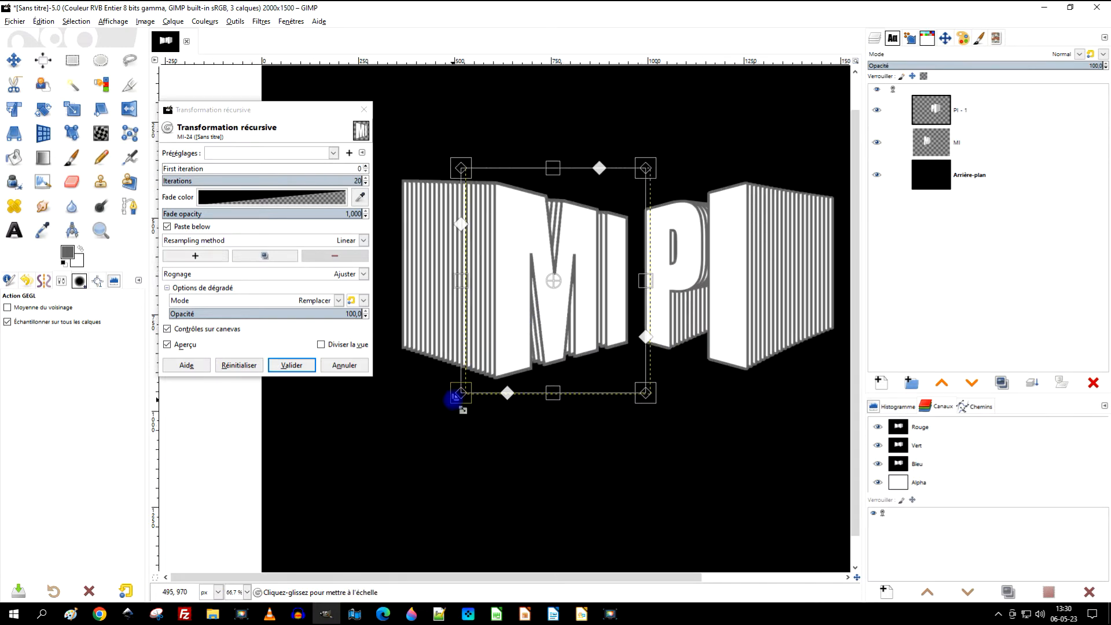
left_click_drag(457, 398, 457, 398)
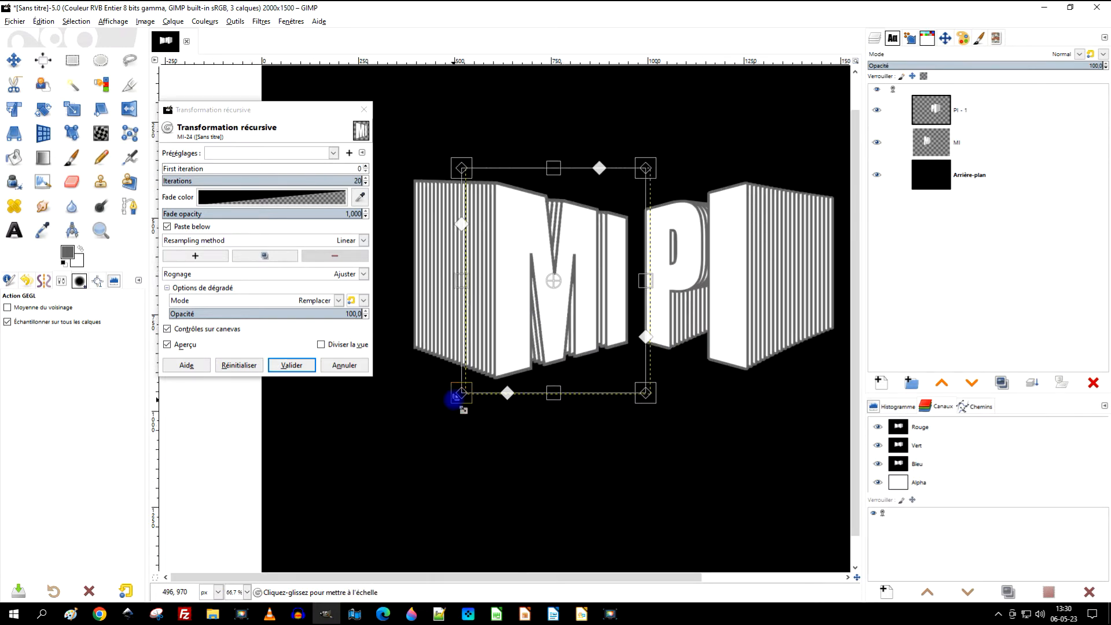
left_click_drag(457, 397, 456, 395)
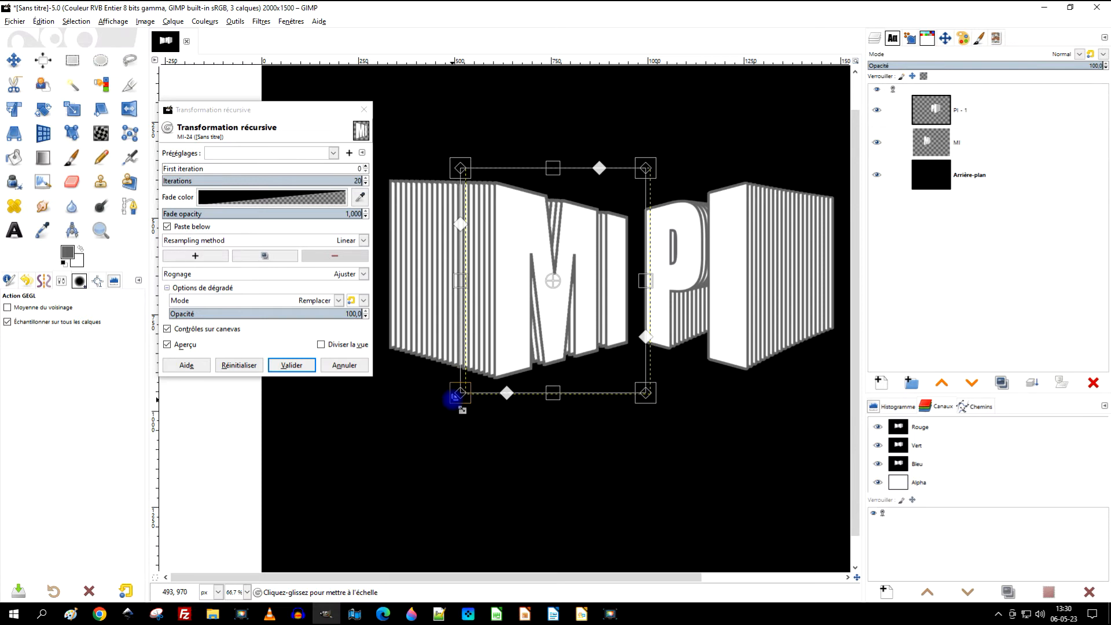
Step: Nudge the MI transform frame slightly down so the extrusion's top edge slopes down towards the left
scroll(650, 352, "down", 1)
left_click_drag(730, 345, 712, 367)
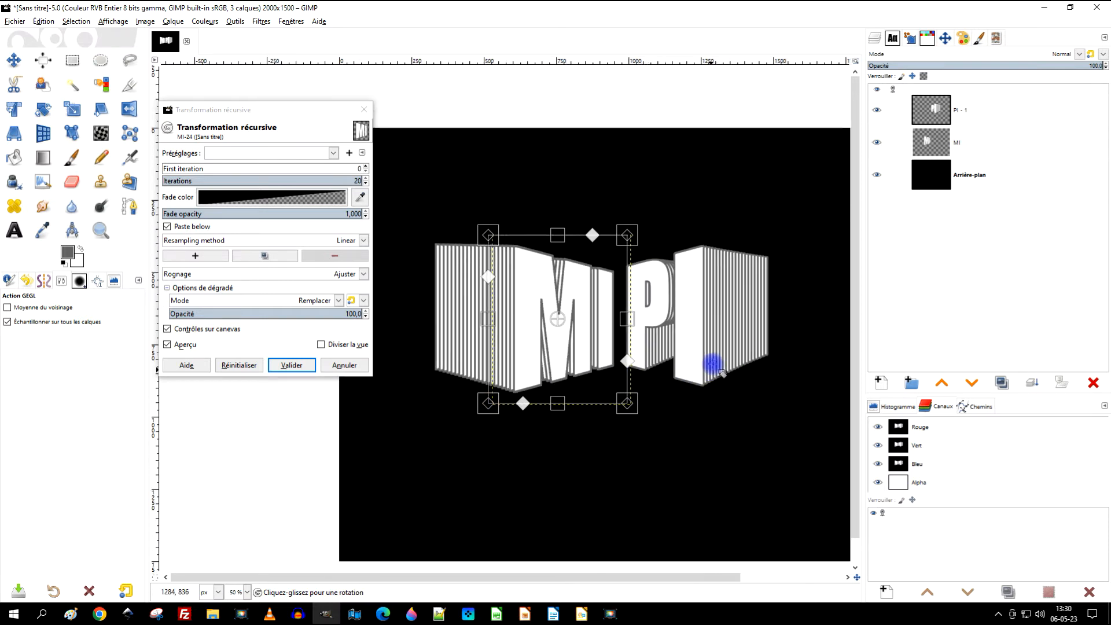
scroll(533, 340, "up", 1)
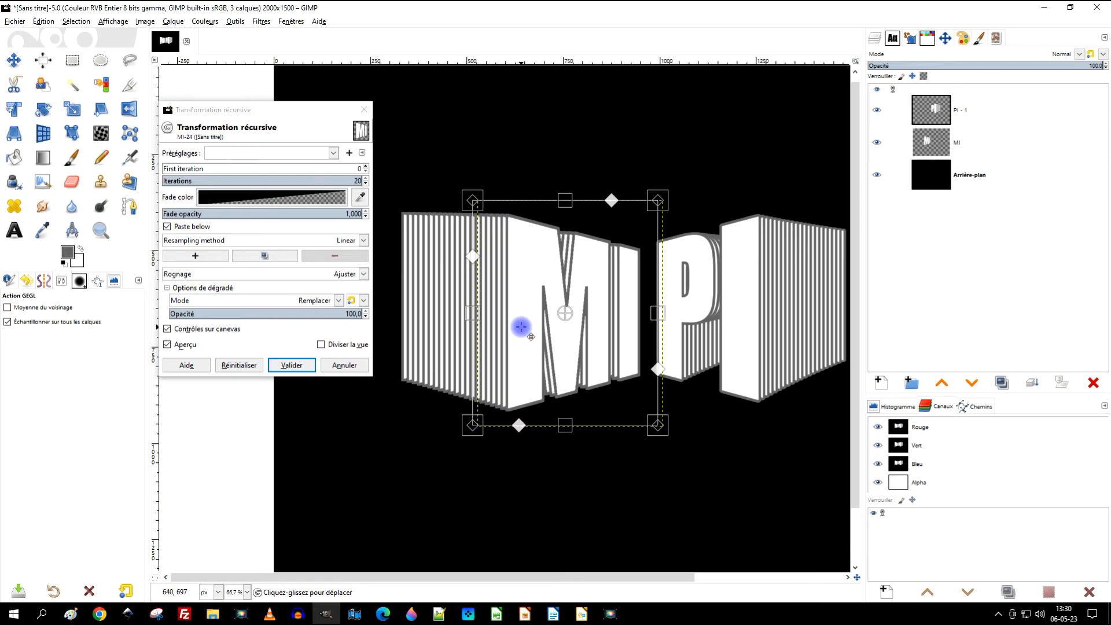
left_click_drag(521, 327, 522, 327)
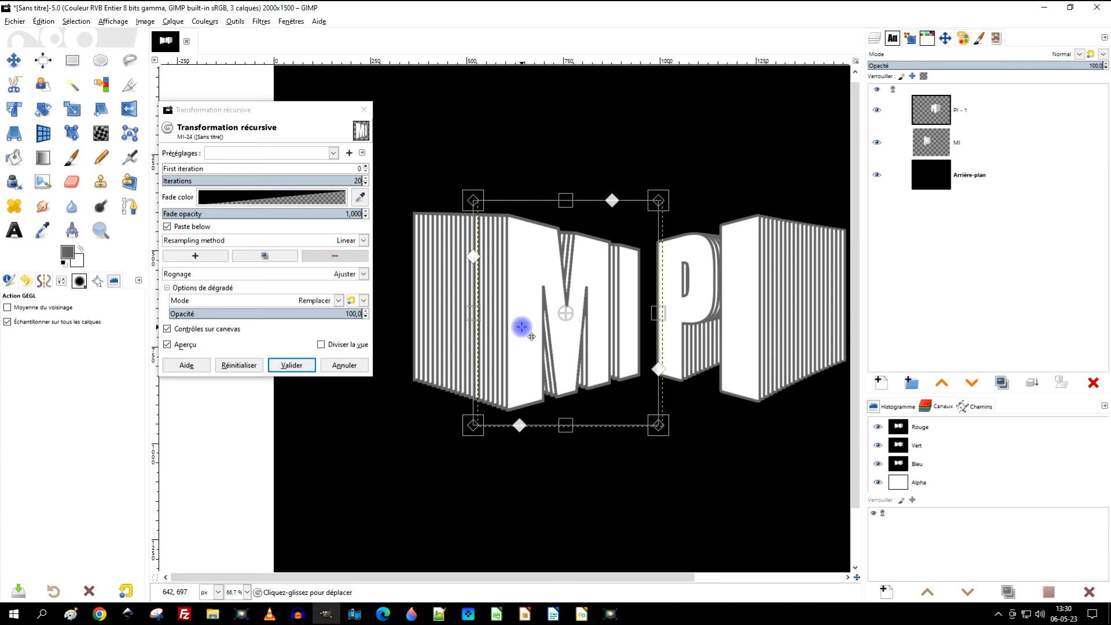
left_click_drag(521, 327, 521, 327)
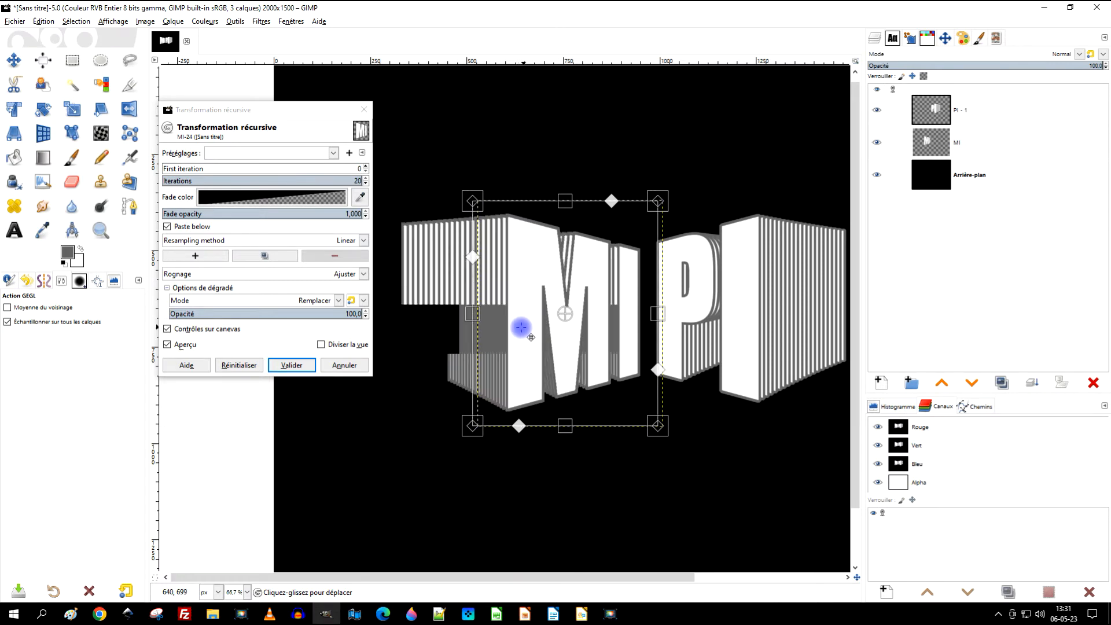
scroll(521, 327, "down", 1)
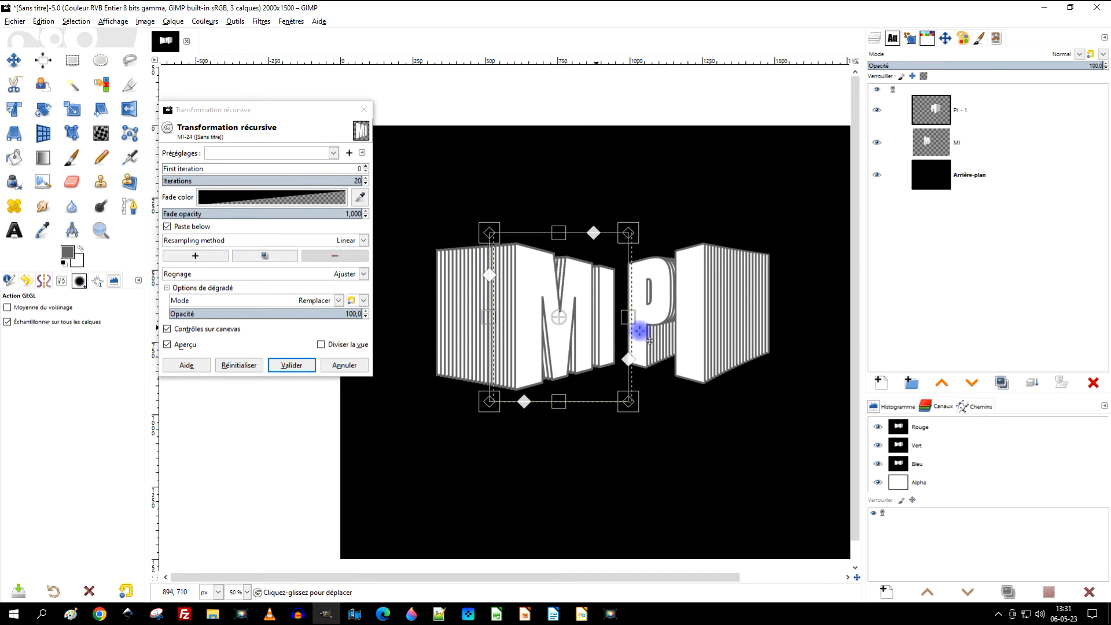
Step: Shift the MI transform frame slightly right to shorten the extrusion
scroll(785, 286, "down", 1)
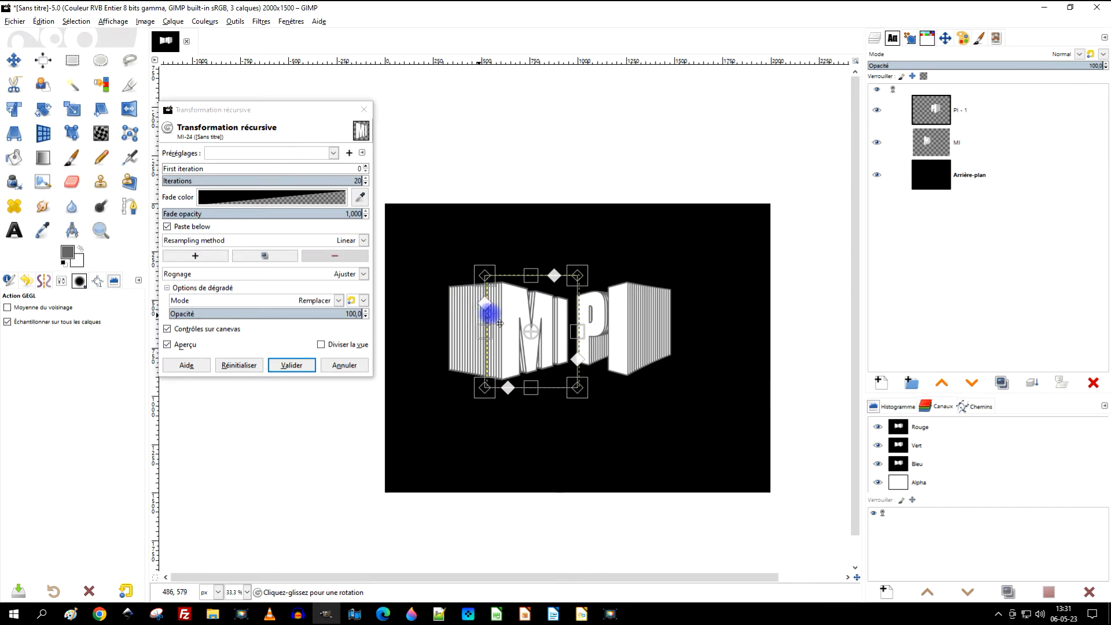
scroll(488, 312, "up", 1)
scroll(494, 339, "up", 1)
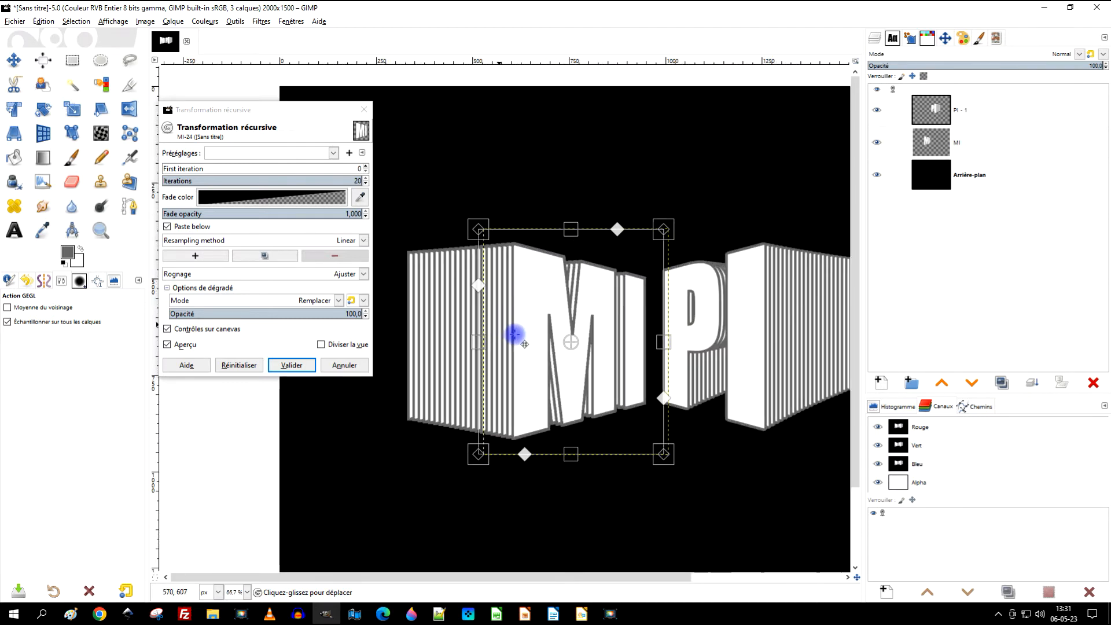
left_click_drag(511, 335, 513, 335)
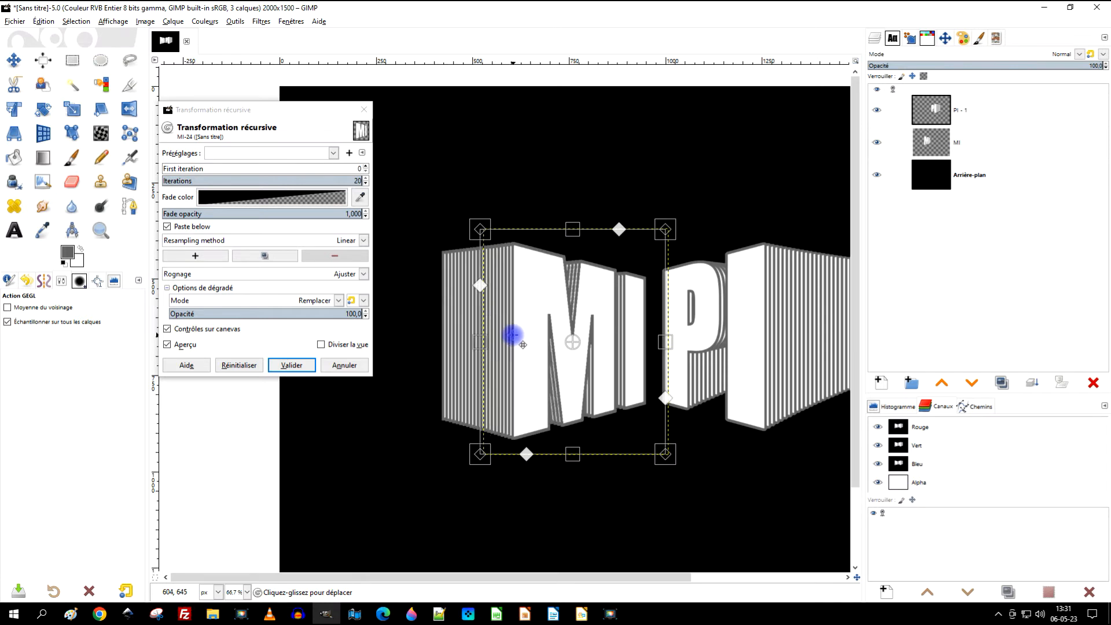
left_click_drag(513, 335, 513, 335)
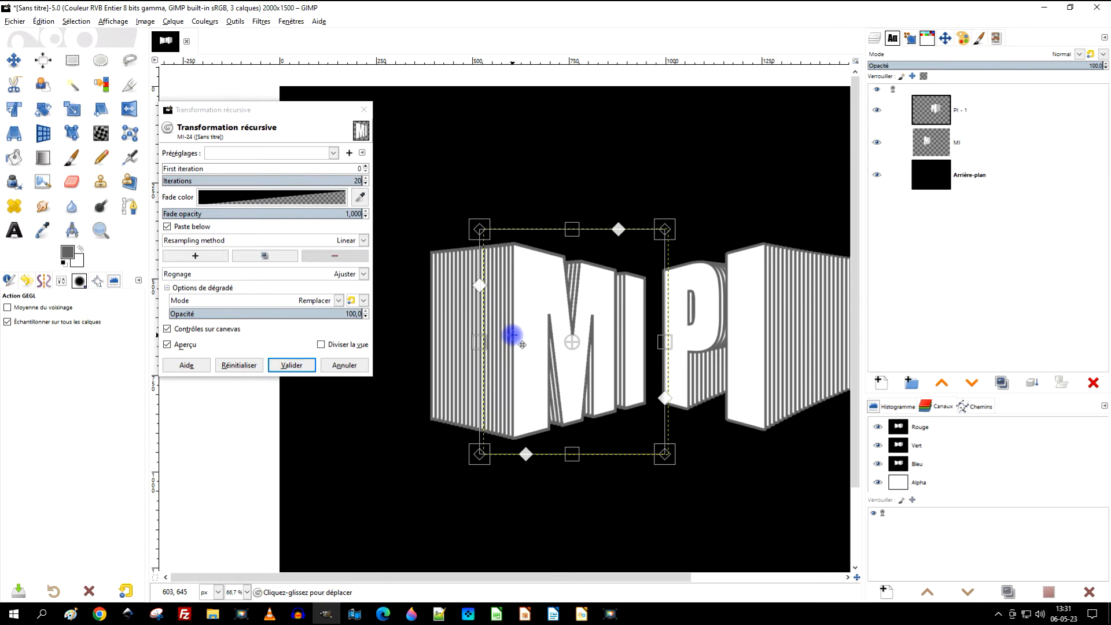
Step: Rescale the transform frame from its lower-left corner to deepen the MI extrusion and keep its underside sloping evenly
scroll(624, 346, "down", 1)
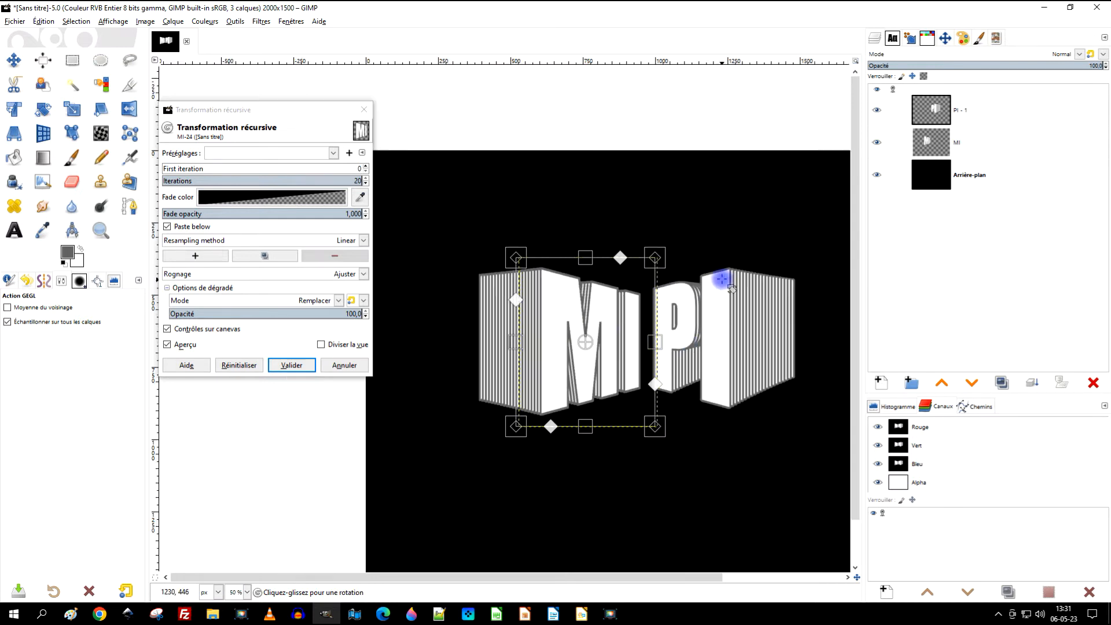
scroll(707, 321, "right", 2)
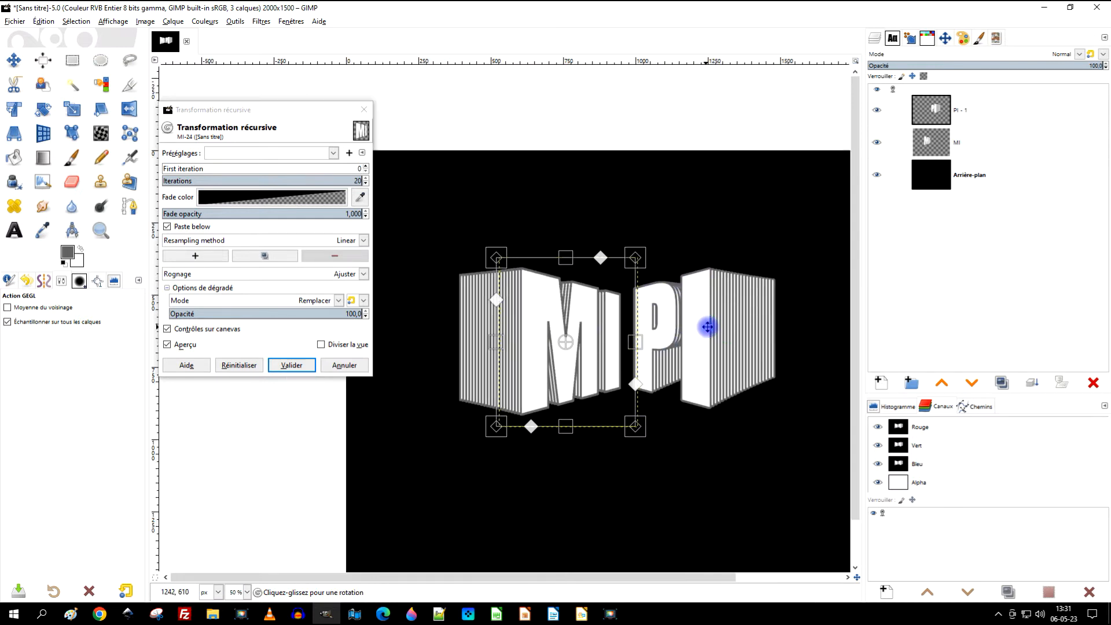
scroll(496, 440, "up", 1)
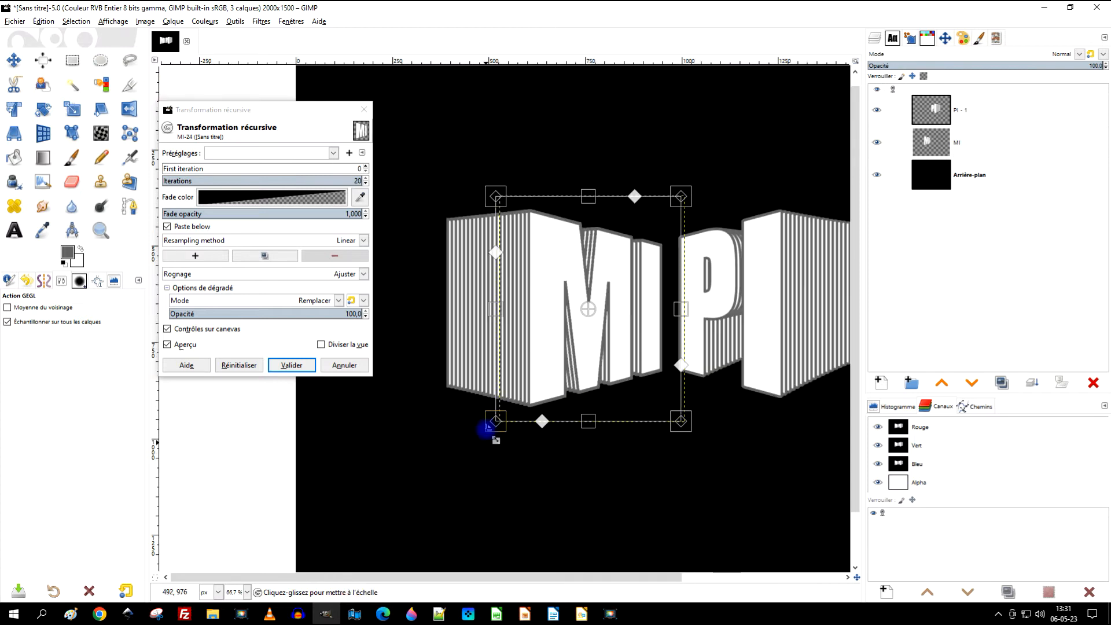
left_click_drag(490, 426, 489, 424)
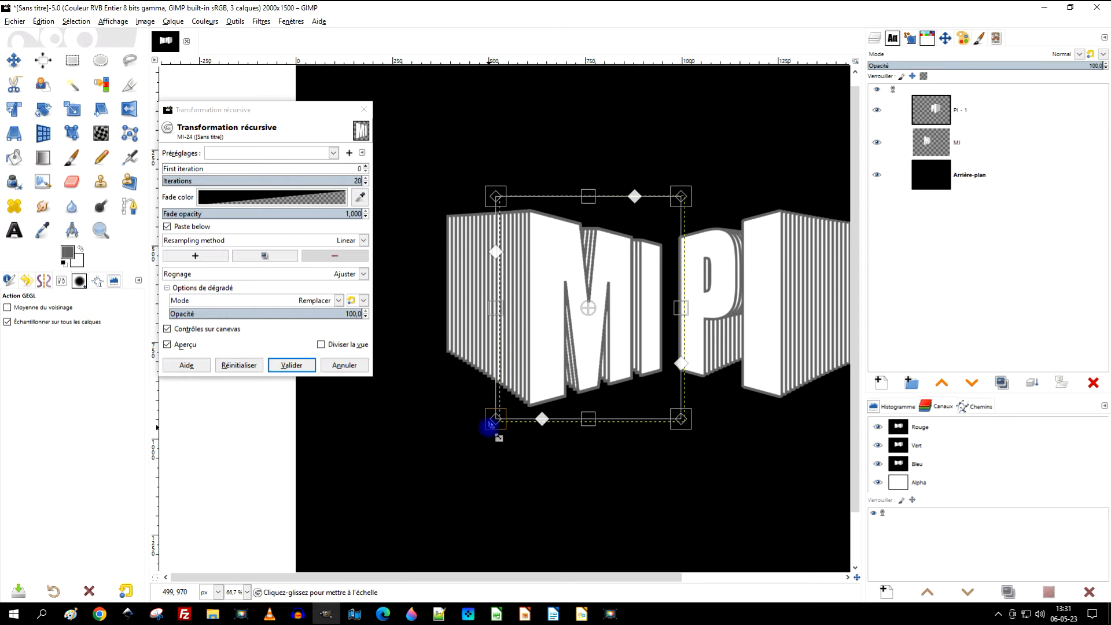
left_click_drag(490, 424, 489, 428)
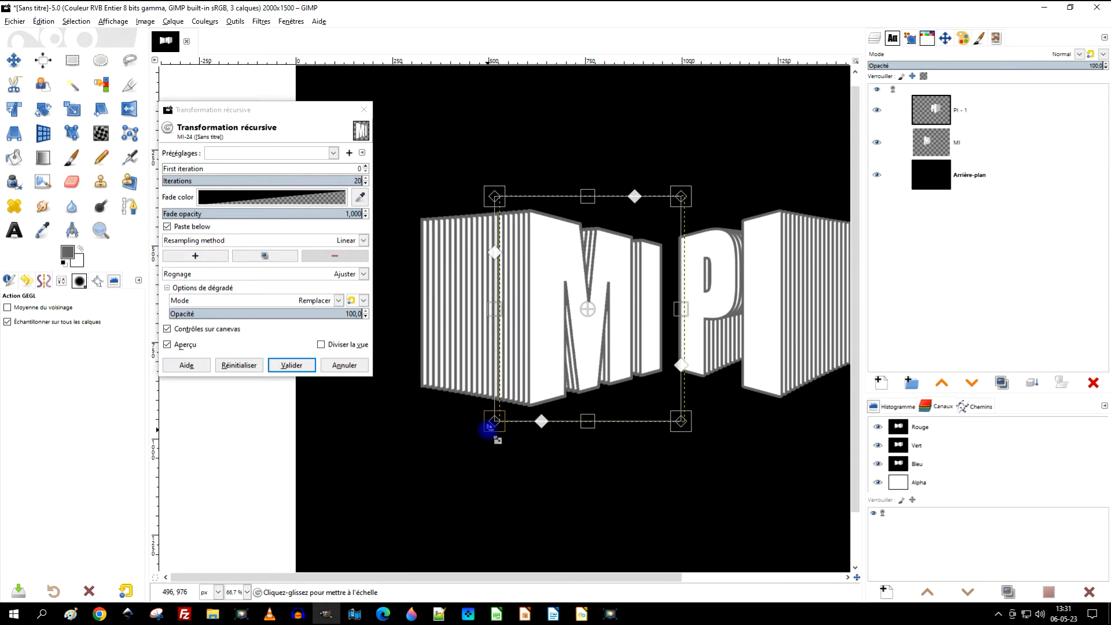
scroll(639, 376, "down", 1)
scroll(689, 374, "up", 1)
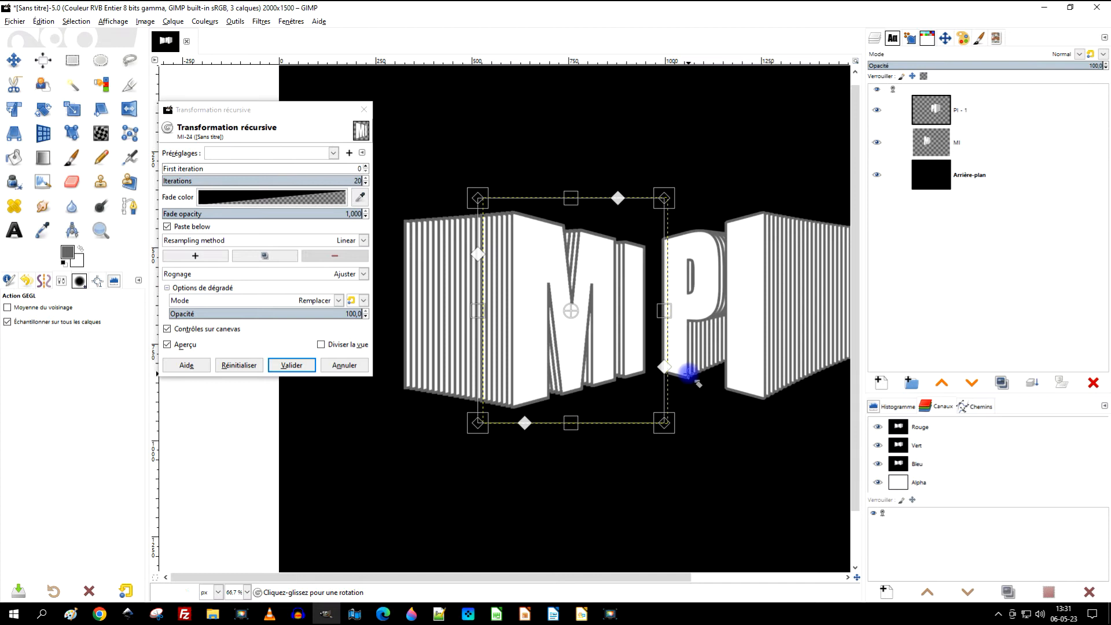
Step: Scale the transform frame slightly from its upper-left corner to steepen the top edge of the MI extrusion
scroll(540, 397, "down", 1)
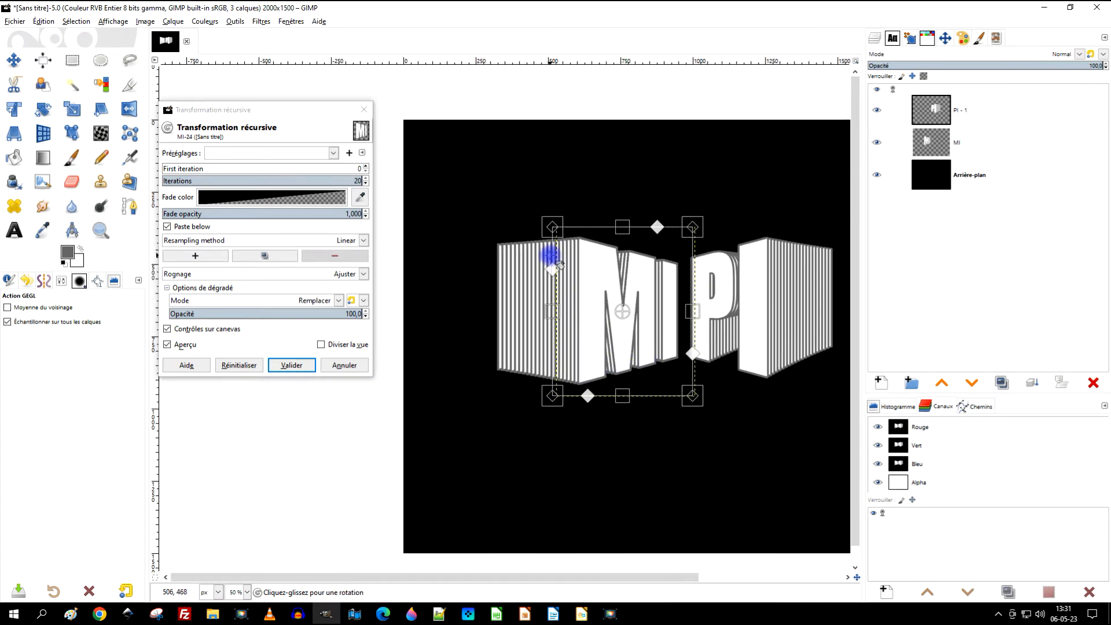
left_click_drag(676, 286, 668, 288)
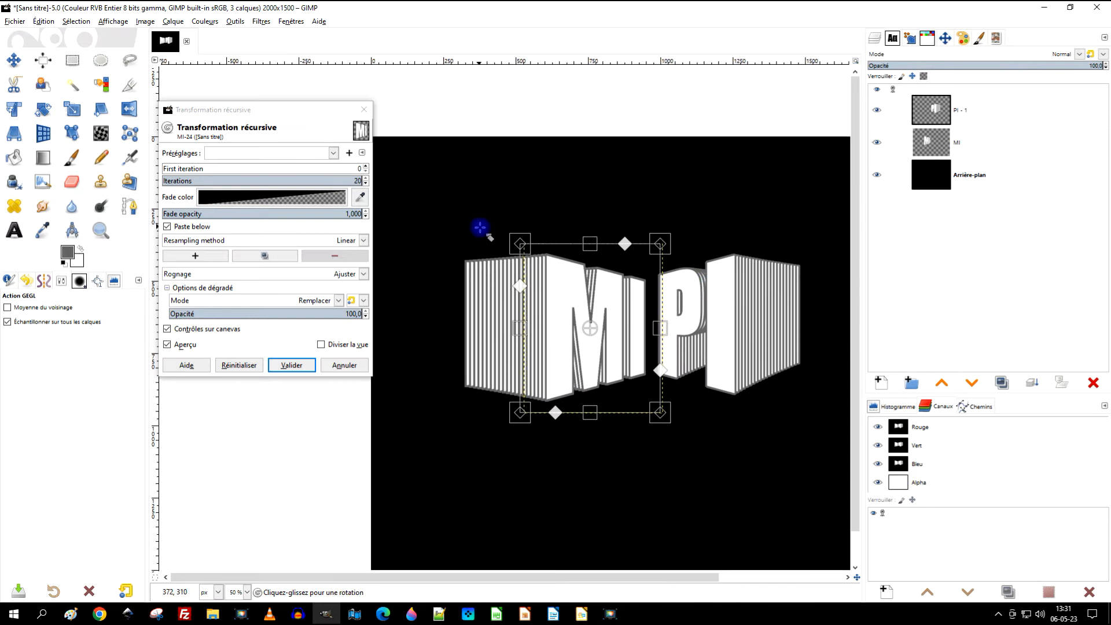
scroll(481, 236, "up", 1)
left_click_drag(528, 242, 526, 242)
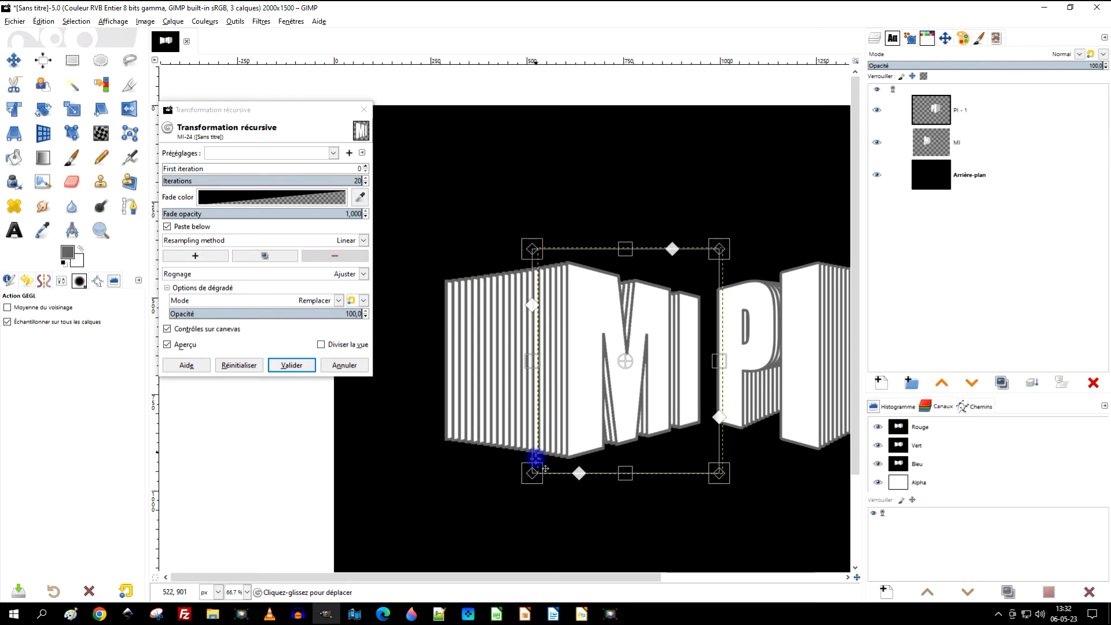
scroll(544, 470, "down", 1)
left_click_drag(732, 443, 686, 392)
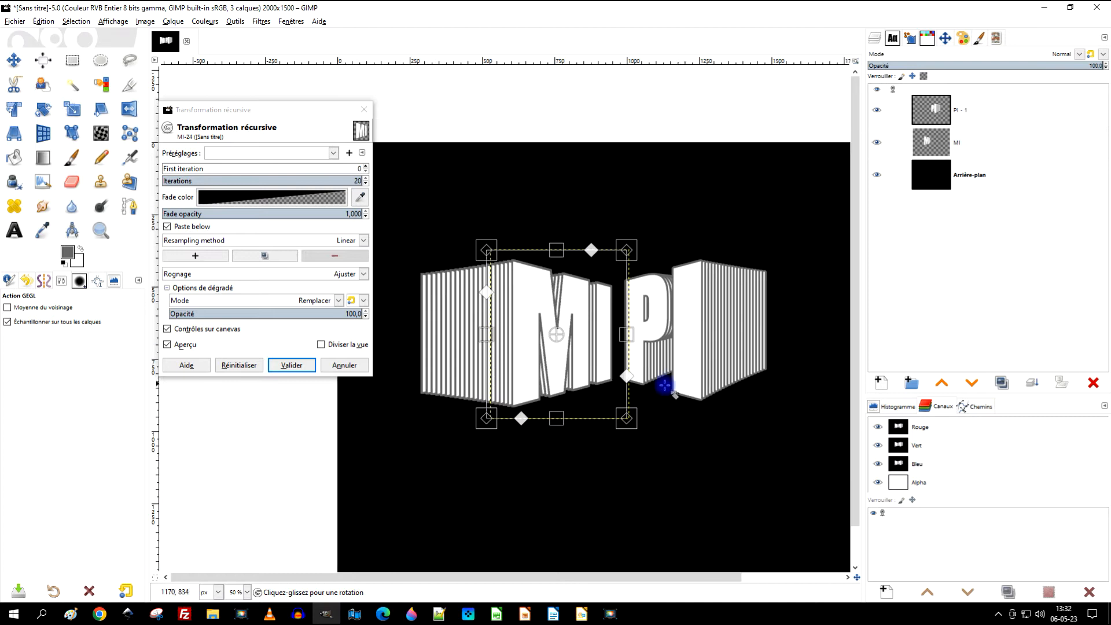
Step: Reduce the transform frame slightly from its lower-left corner to match the PI extrusion's taper, and apply the Recursive Transform
scroll(536, 406, "up", 1)
left_click_drag(467, 429, 469, 426)
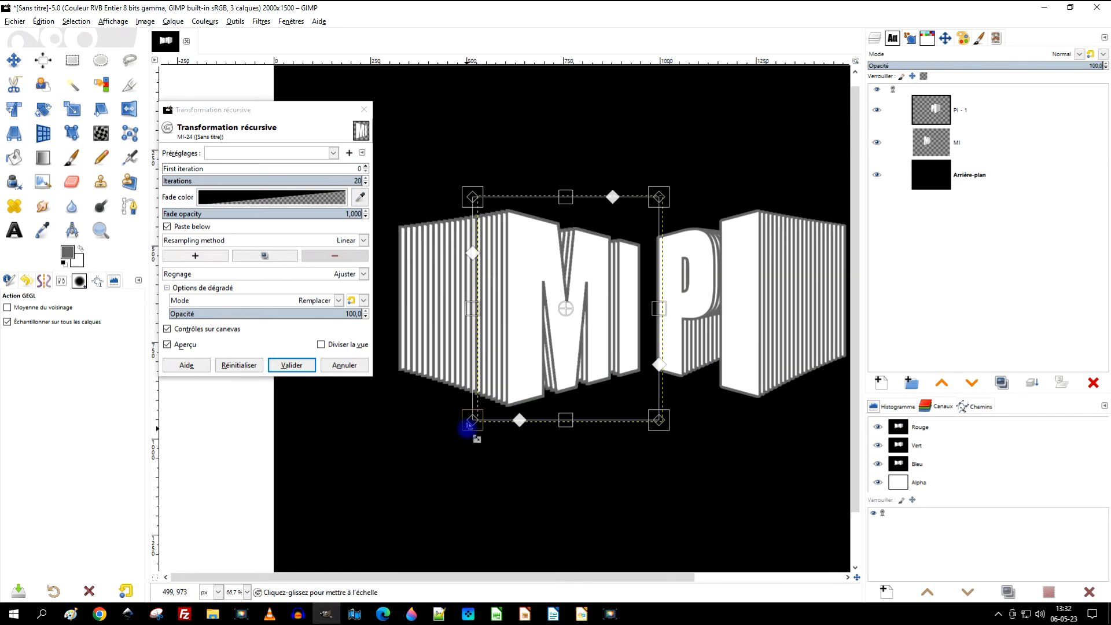
scroll(707, 390, "down", 2)
scroll(707, 390, "up", 1)
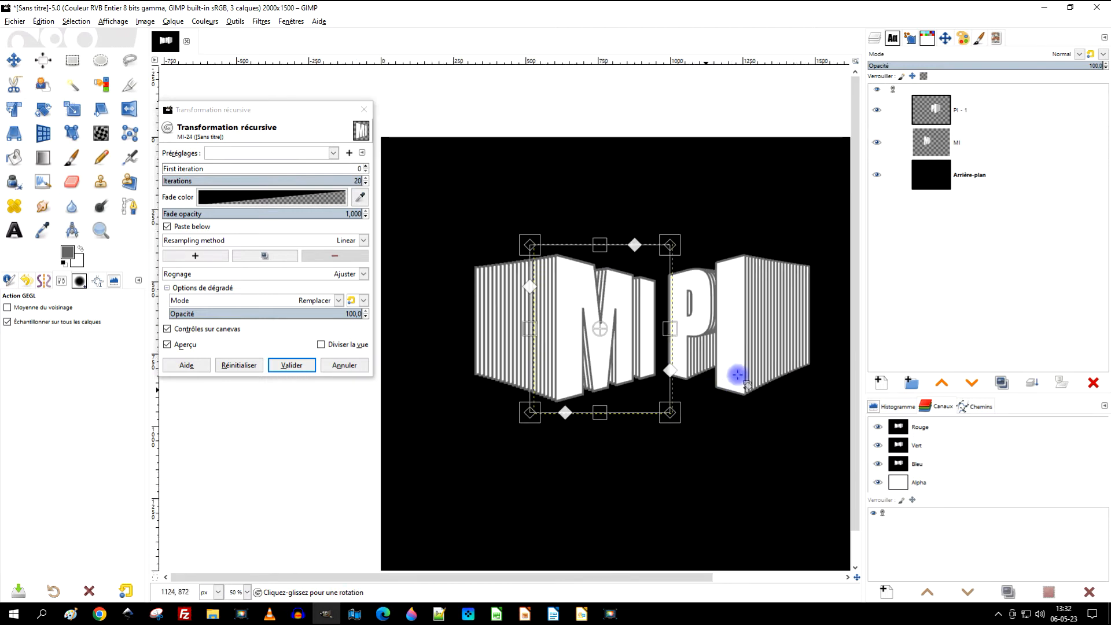
left_click(292, 366)
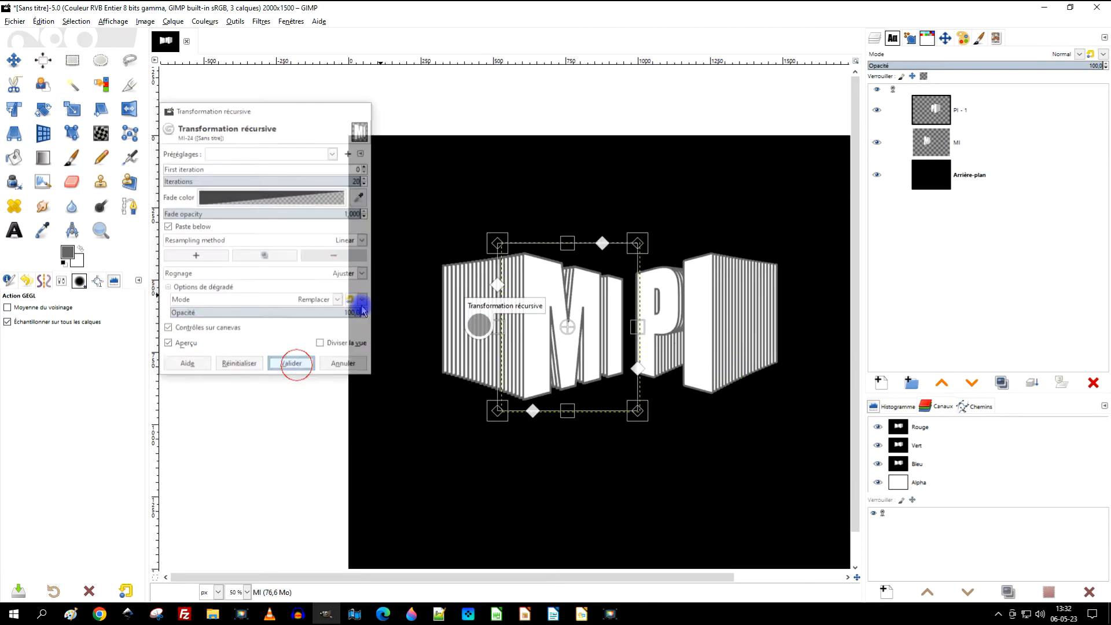
Step: Resize the MI layer and the PI layer to the image's dimensions
right_click(937, 137)
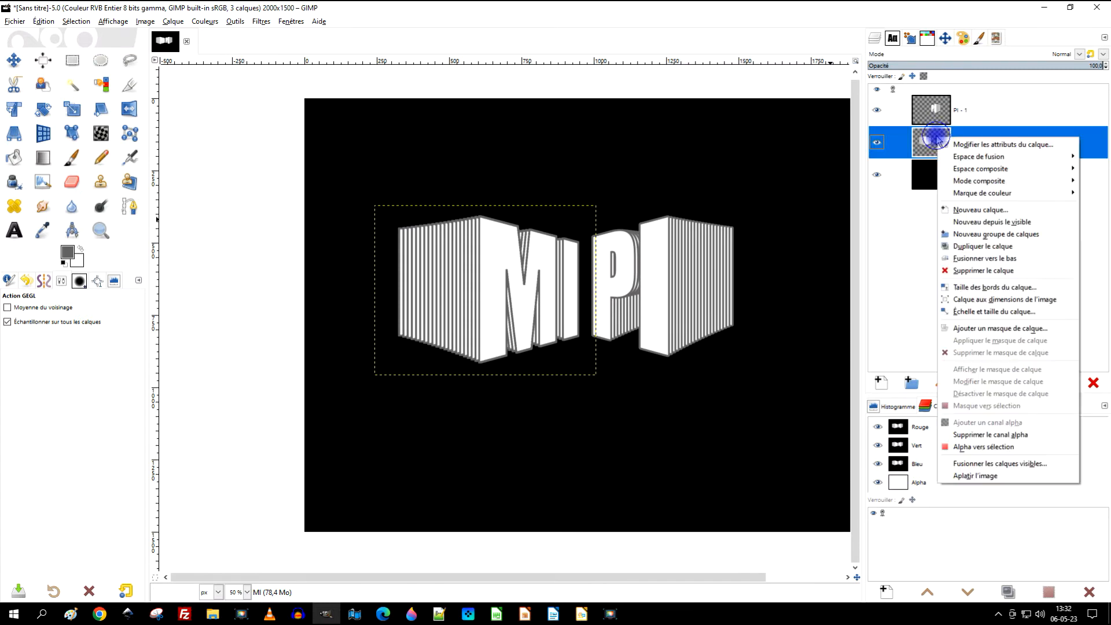
left_click(984, 300)
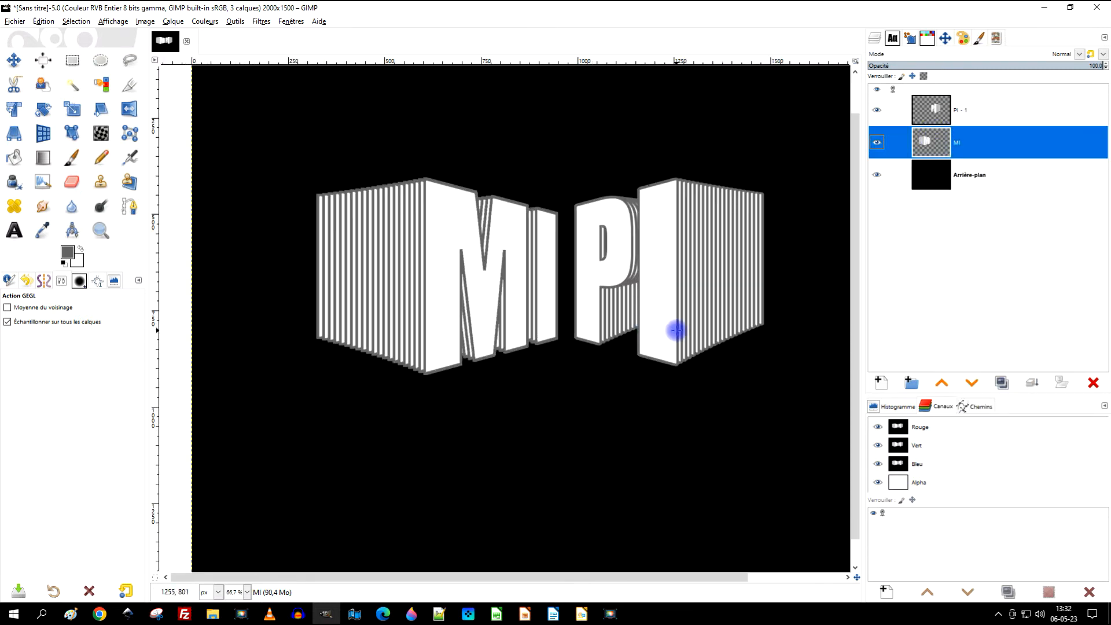
left_click_drag(714, 319, 673, 327)
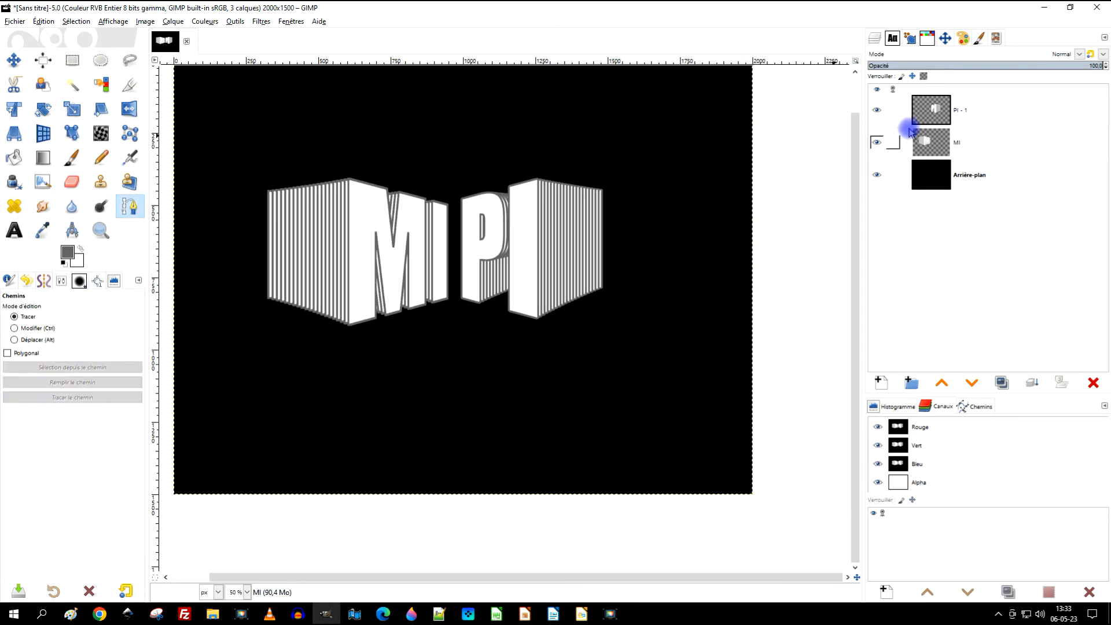
left_click(930, 110)
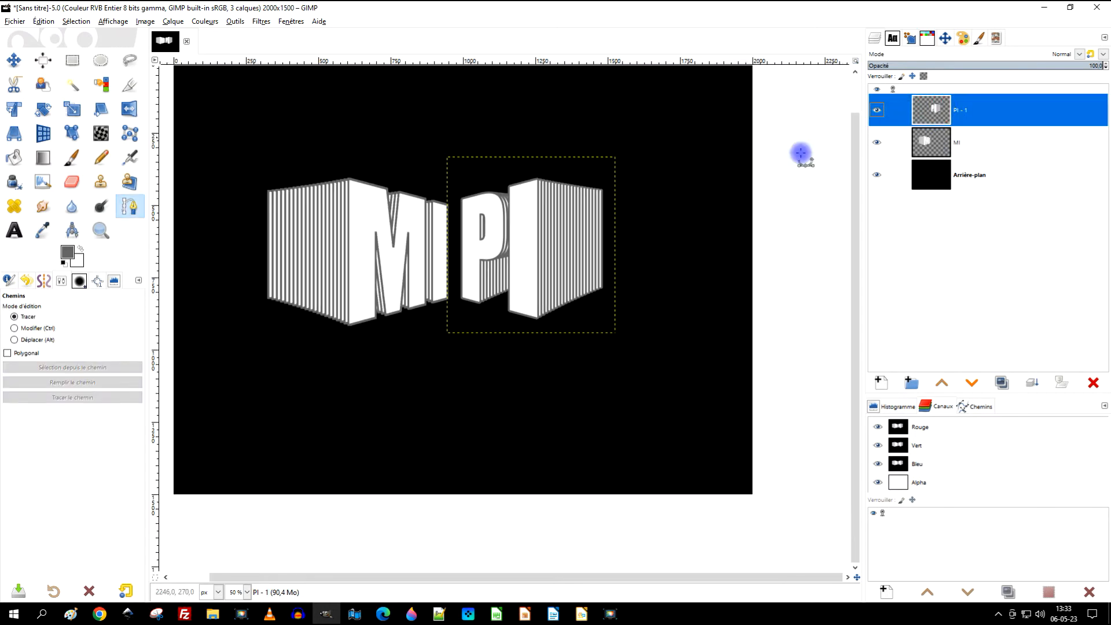
right_click(938, 114)
left_click(941, 282)
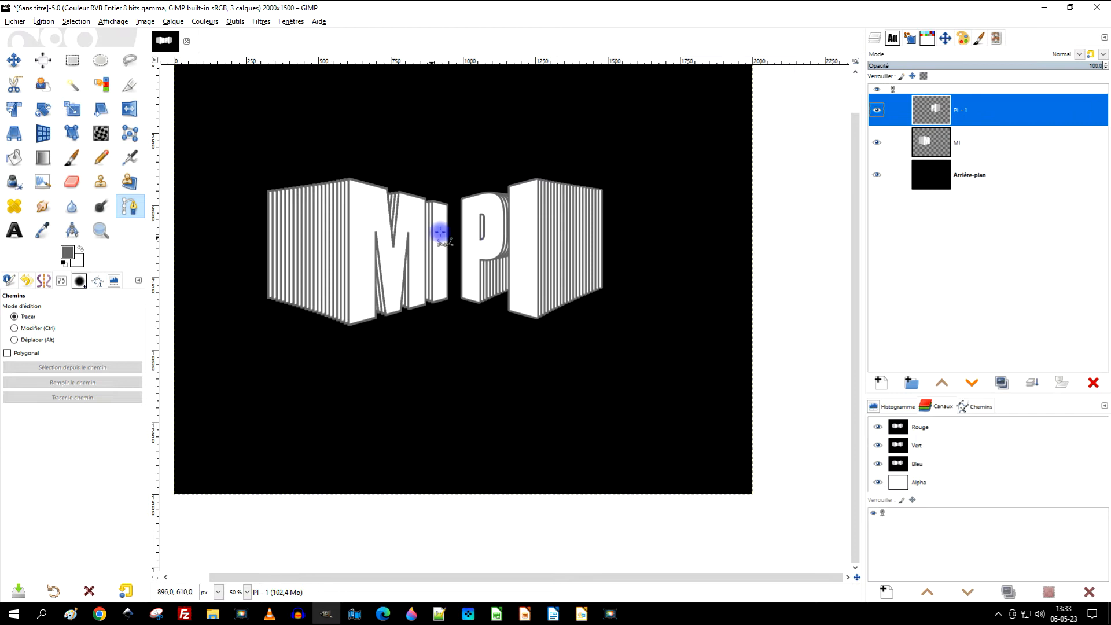
Step: Set up the Text tool with white as its colour, and crop the MI and PI layers to their content
left_click(15, 232)
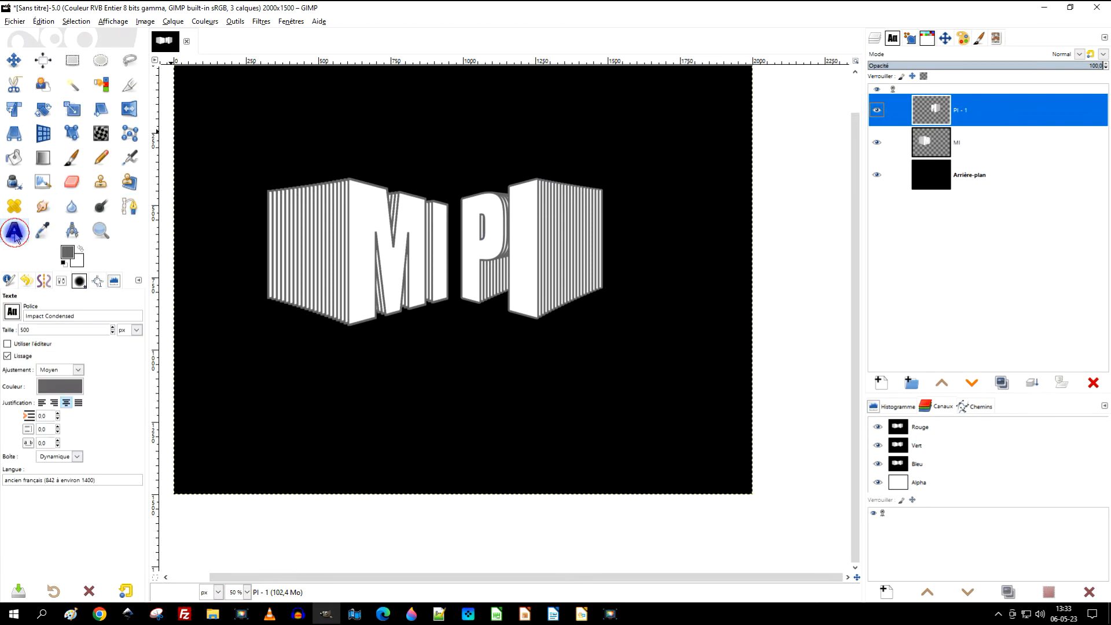
left_click(81, 248)
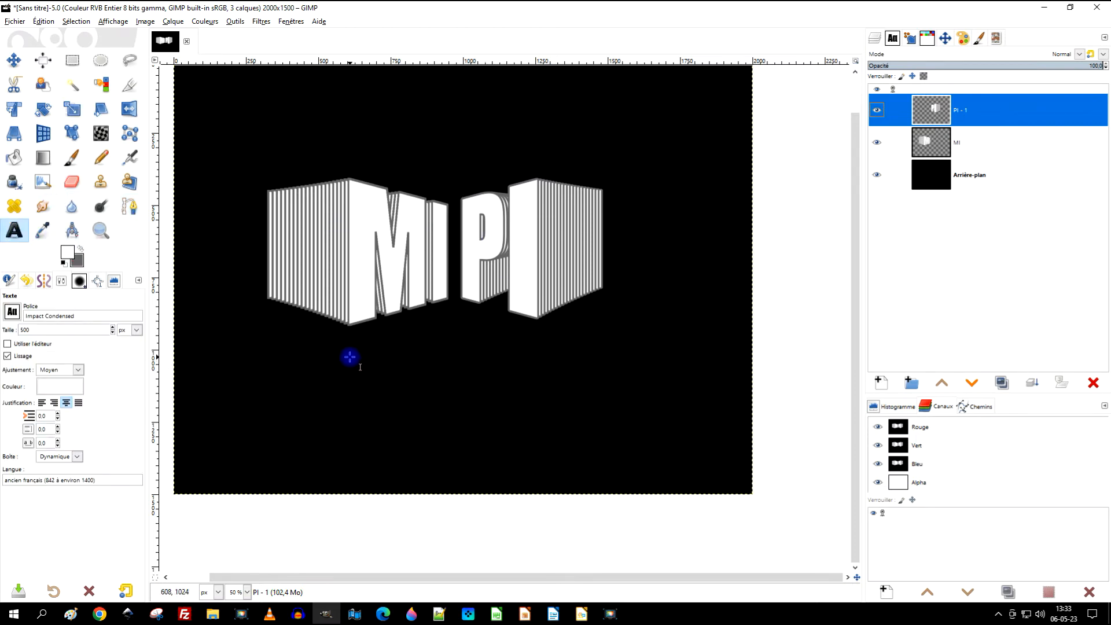
right_click(940, 152)
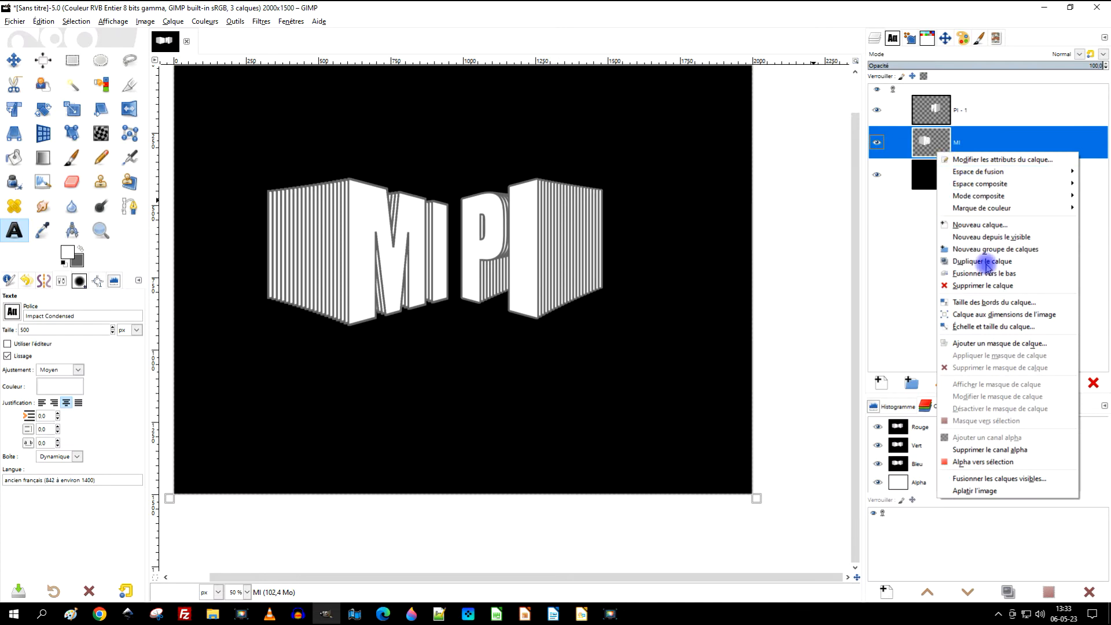
left_click(1002, 120)
left_click(173, 21)
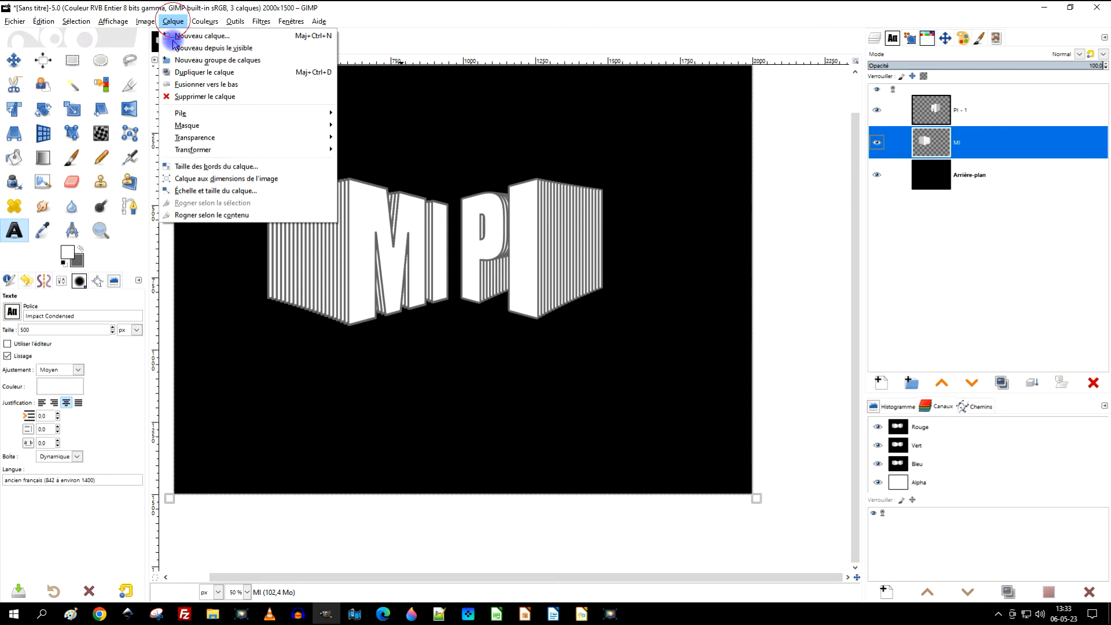
left_click(181, 214)
left_click(926, 111)
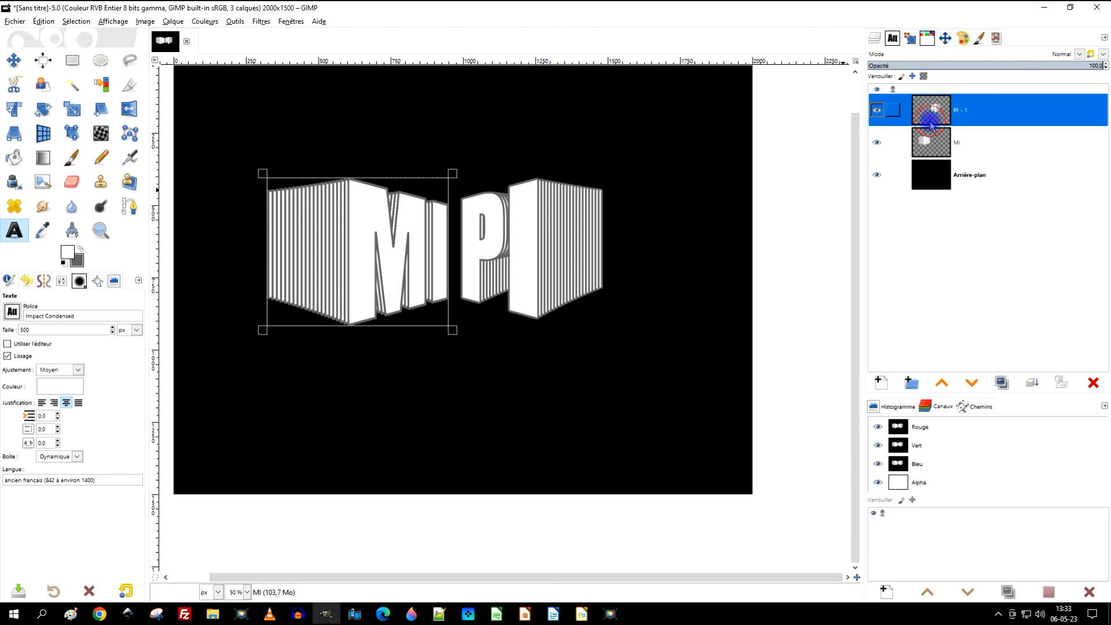
left_click(173, 22)
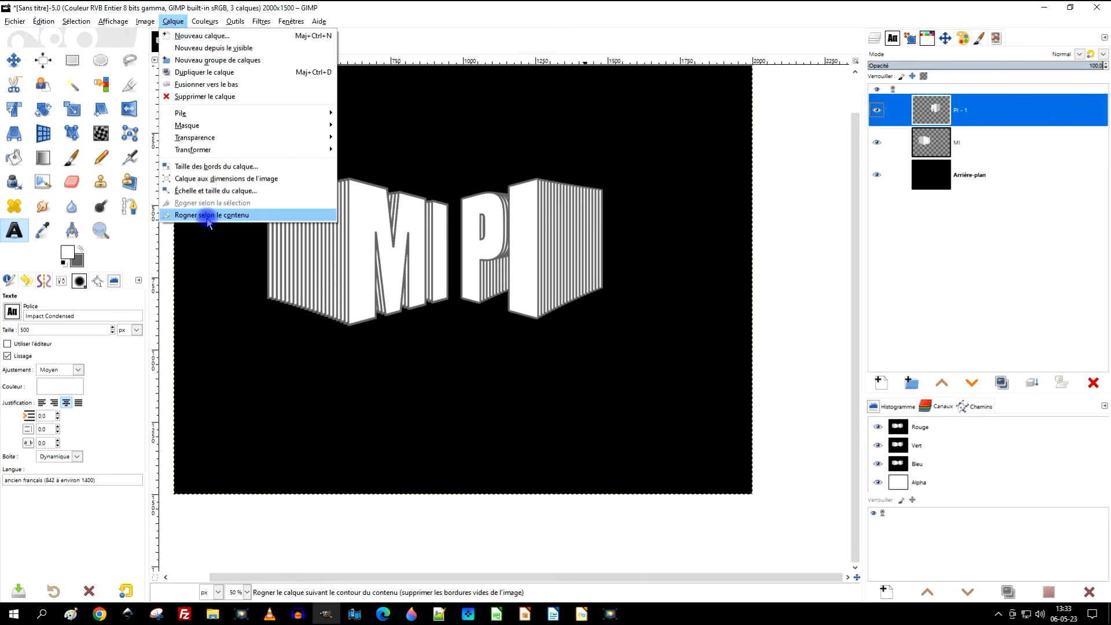
left_click(214, 215)
Step: Add white "GIMP" text in 500 px Impact Condensed above the background layer and place it centred just below the extruded lettering
left_click(933, 177)
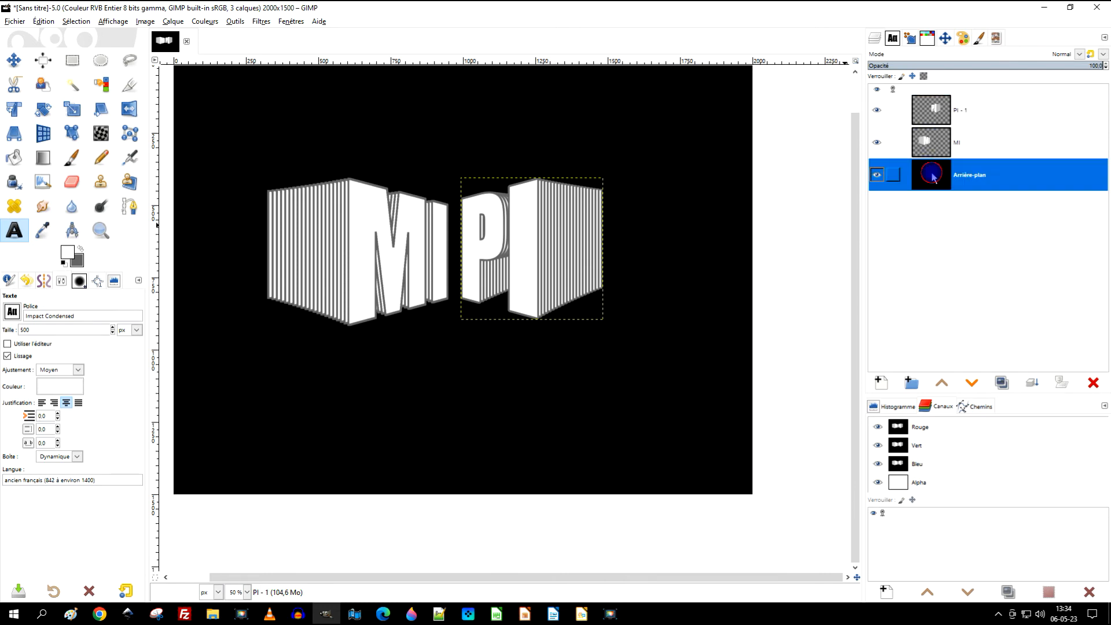
left_click(392, 363)
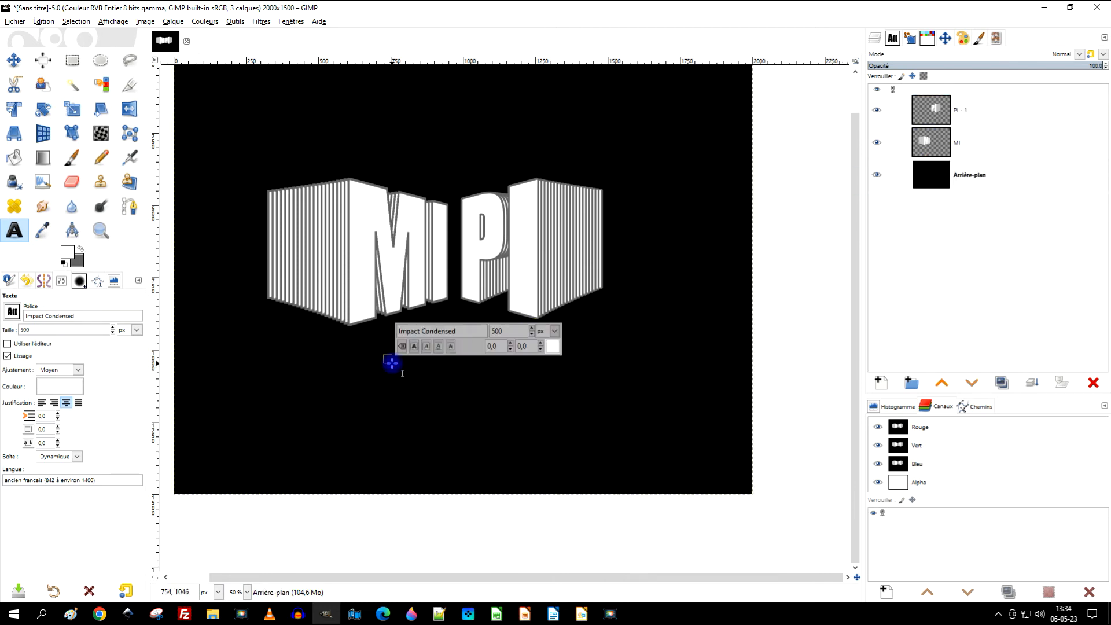
key("Caps_Lock")
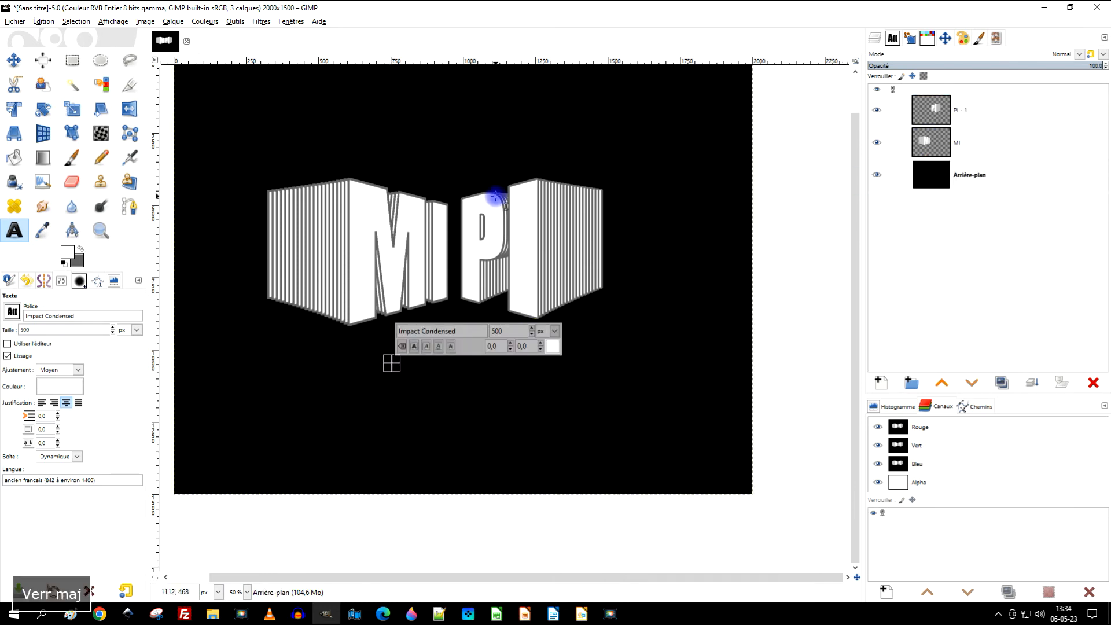
type("GIMP")
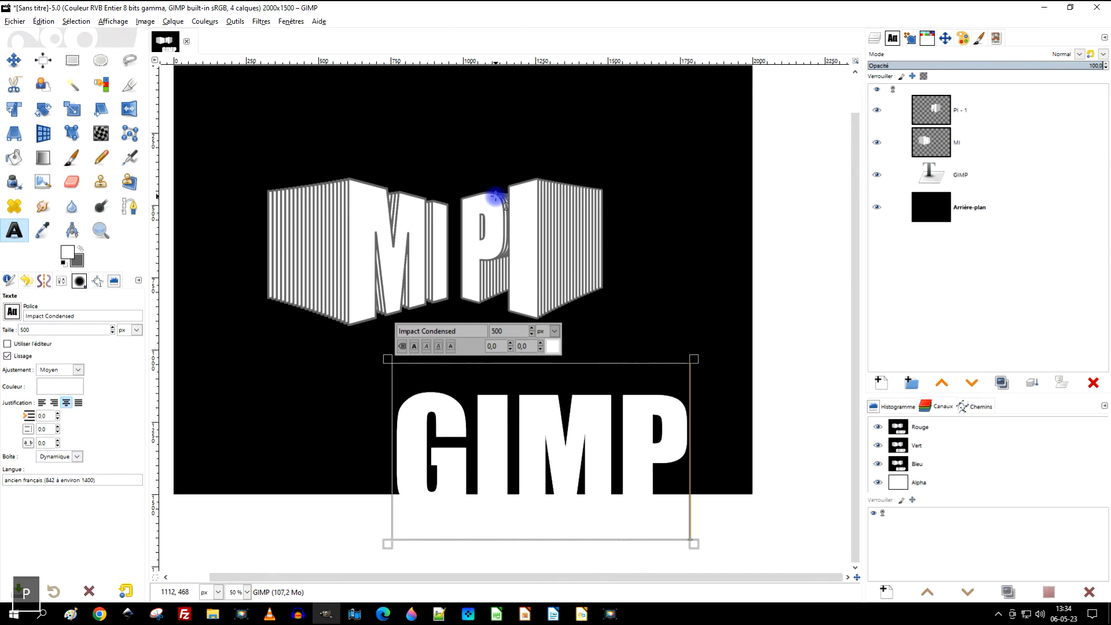
left_click_drag(715, 215, 714, 154)
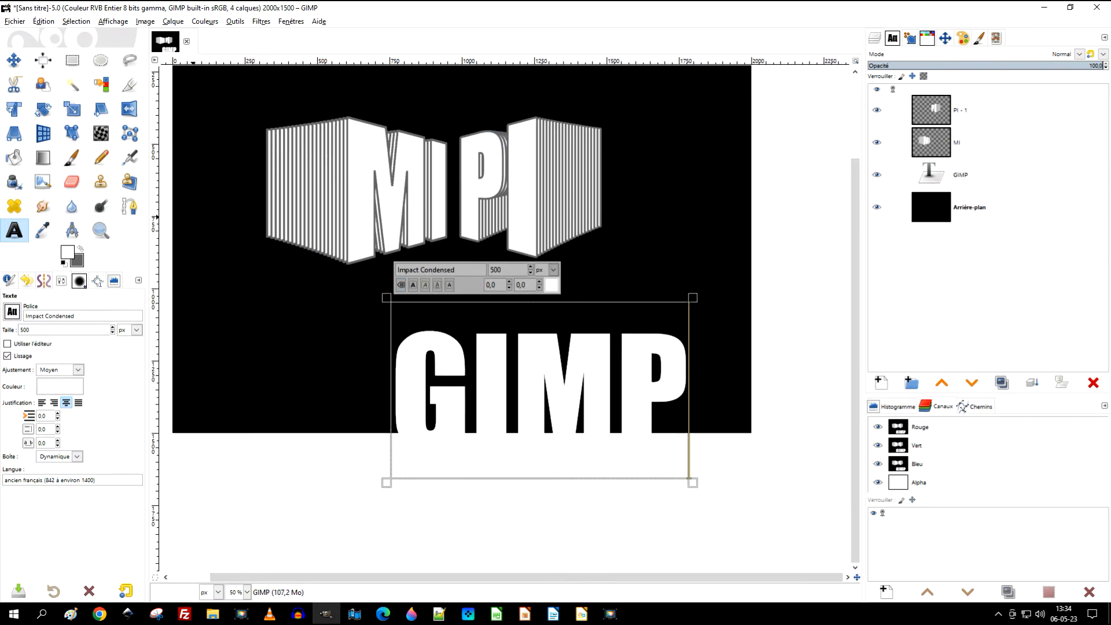
left_click(20, 58)
left_click_drag(541, 377, 454, 318)
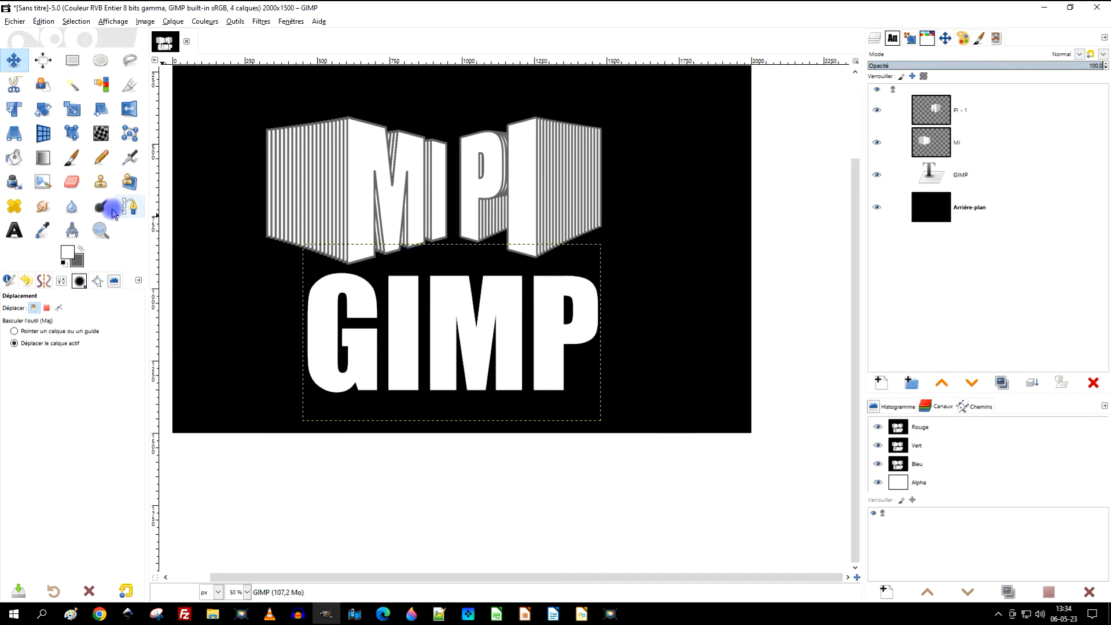
Step: Tilt the GIMP text about 62 degrees around the X axis with the 3D Transform tool
left_click(44, 134)
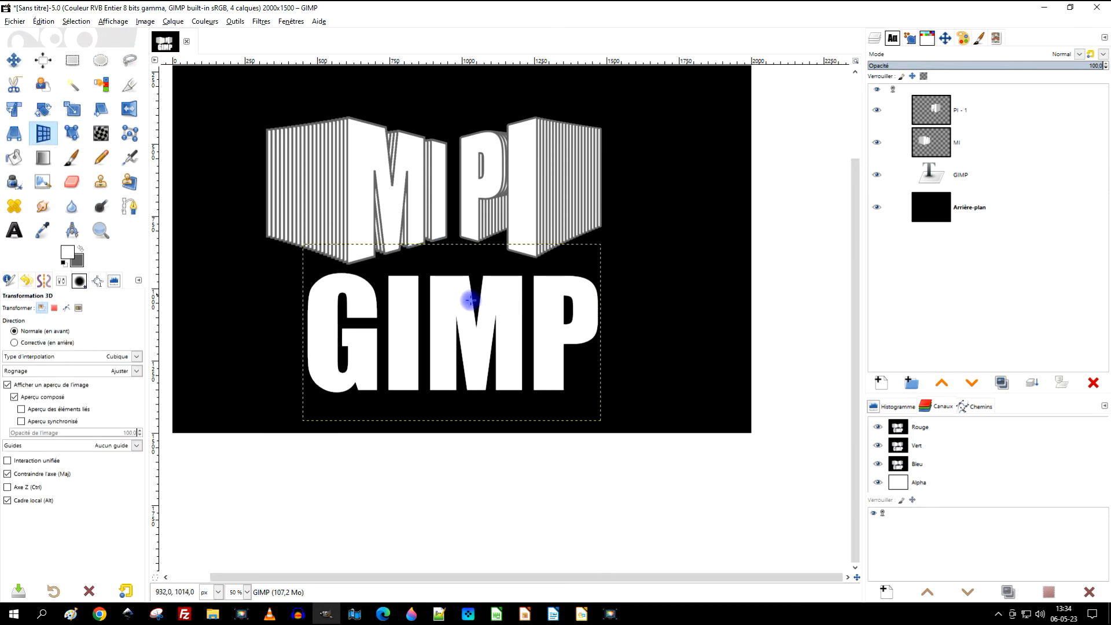
left_click(463, 304)
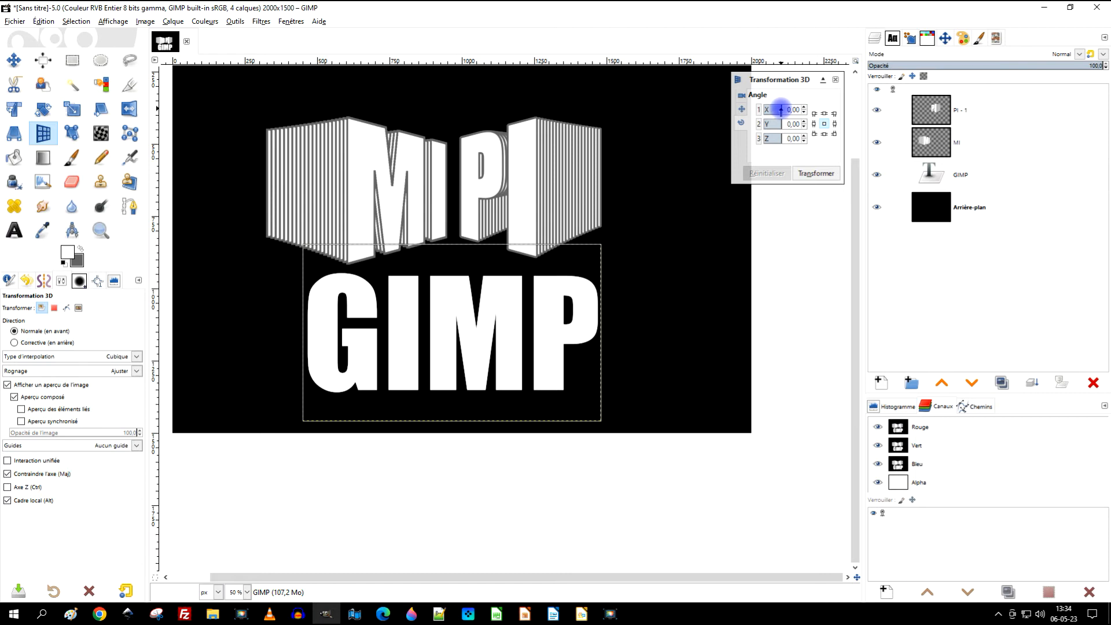
left_click_drag(780, 109, 788, 108)
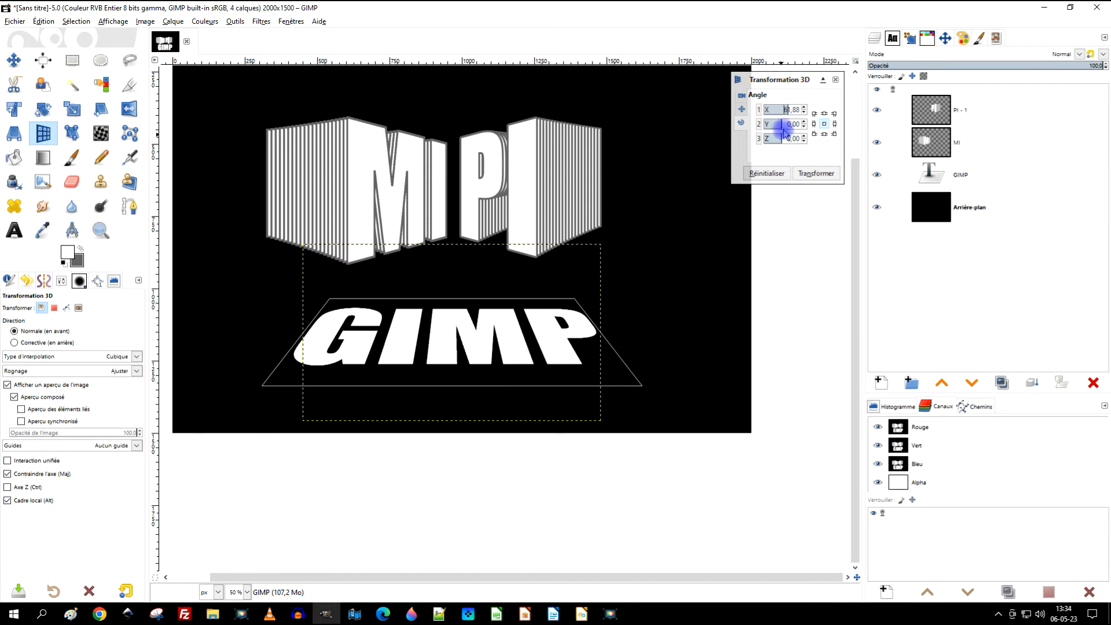
left_click_drag(786, 109, 789, 110)
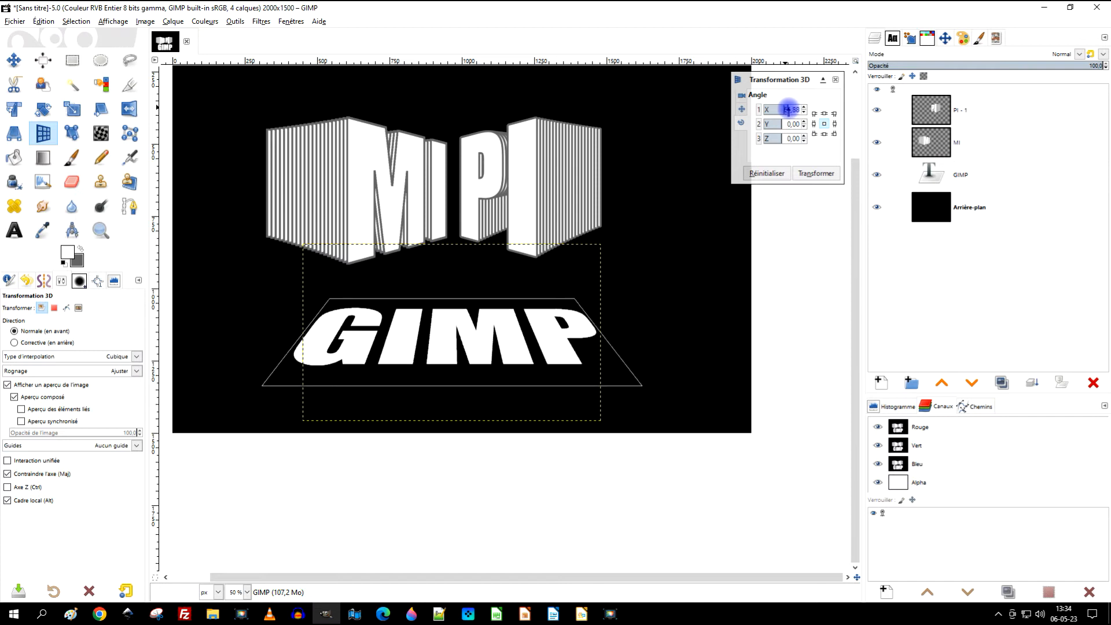
left_click(817, 172)
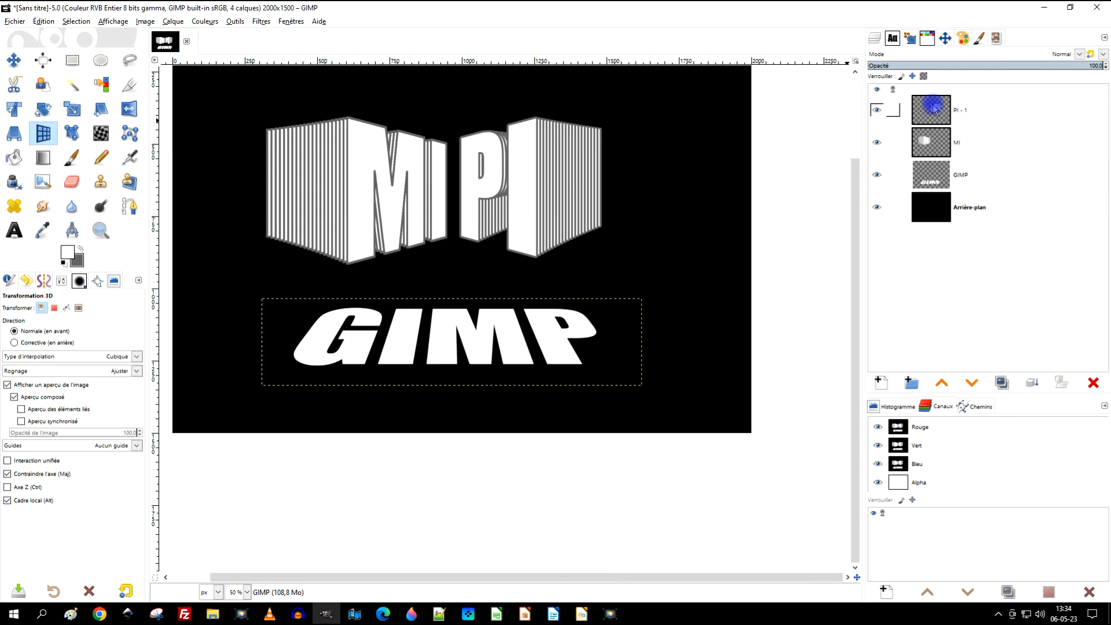
Step: Select the GIMP lettering from its layer's alpha, stroke it with a 7 px dark grey line, and clear the selection
right_click(938, 178)
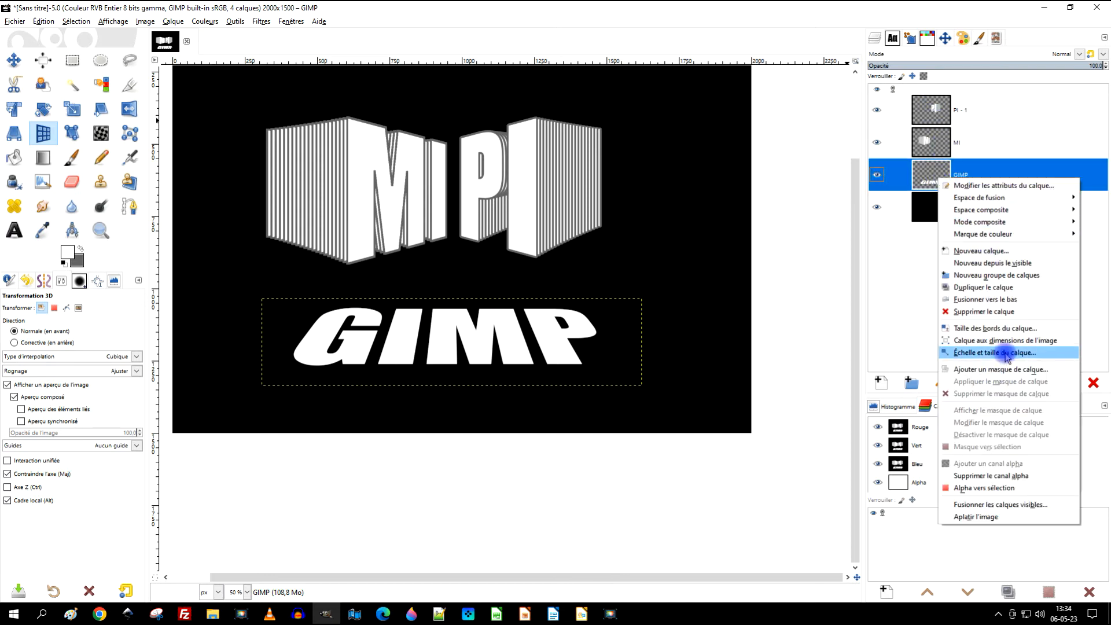
left_click(983, 489)
left_click(44, 22)
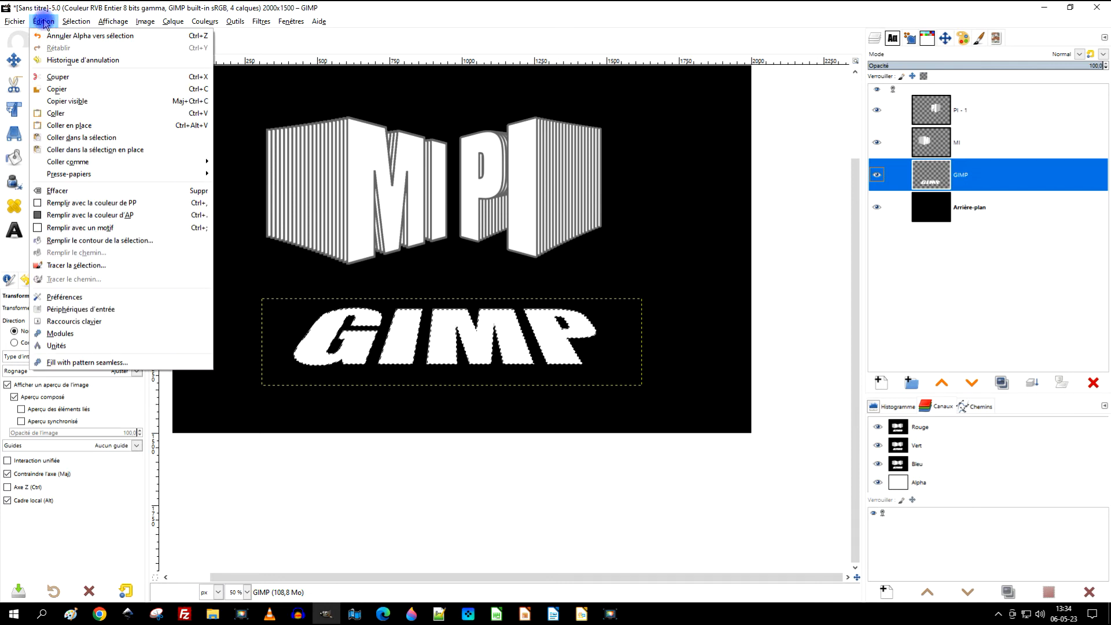
left_click(76, 265)
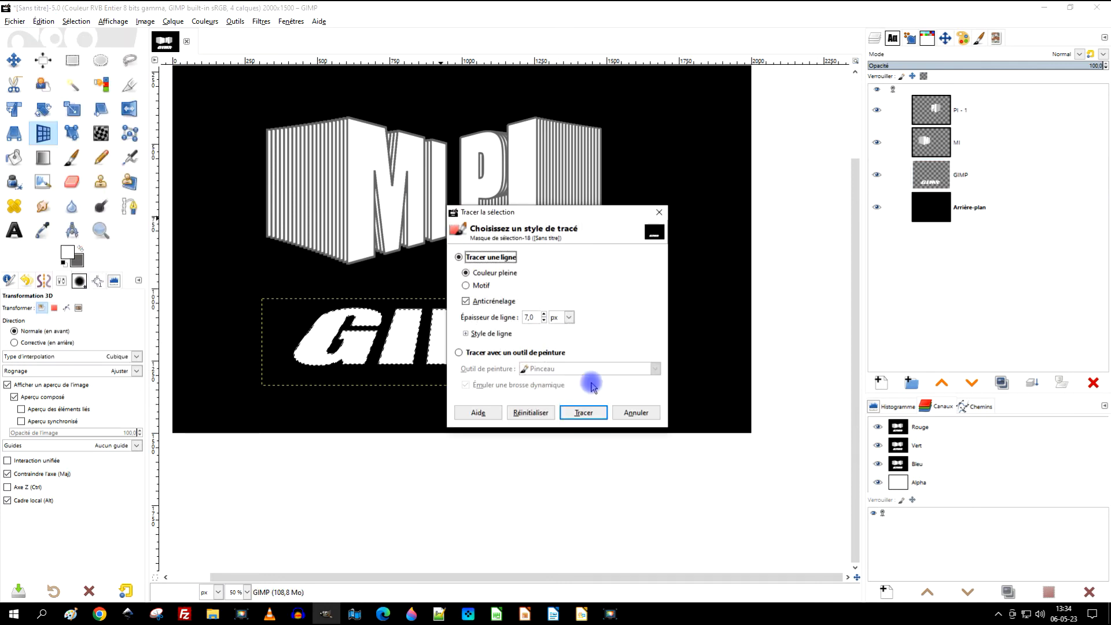
left_click(80, 250)
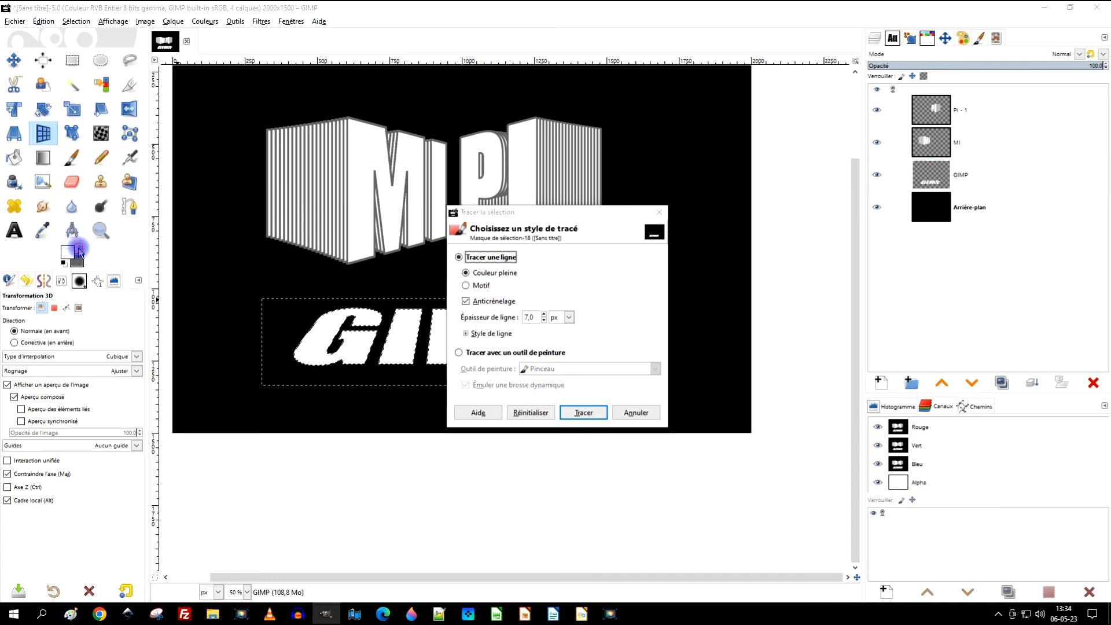
left_click(586, 413)
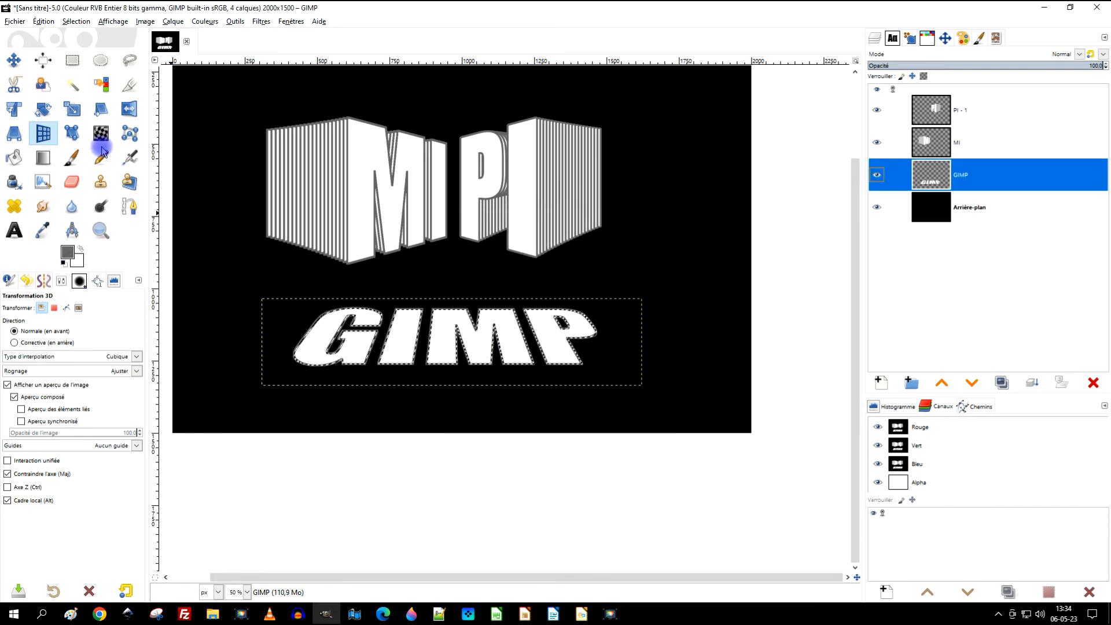
left_click(72, 60)
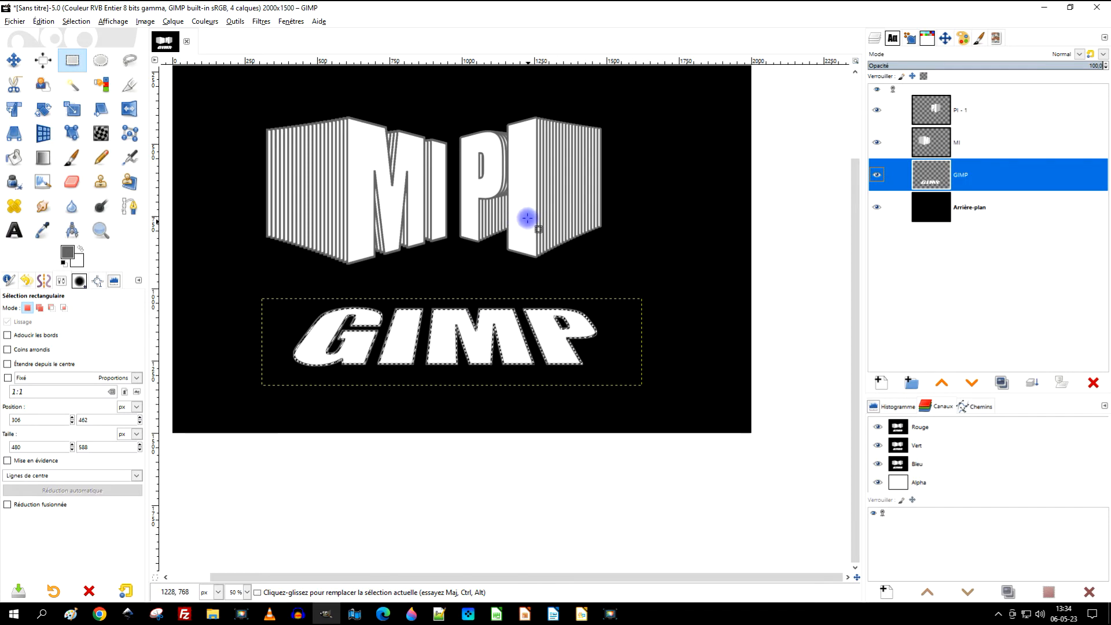
left_click(75, 21)
left_click(86, 49)
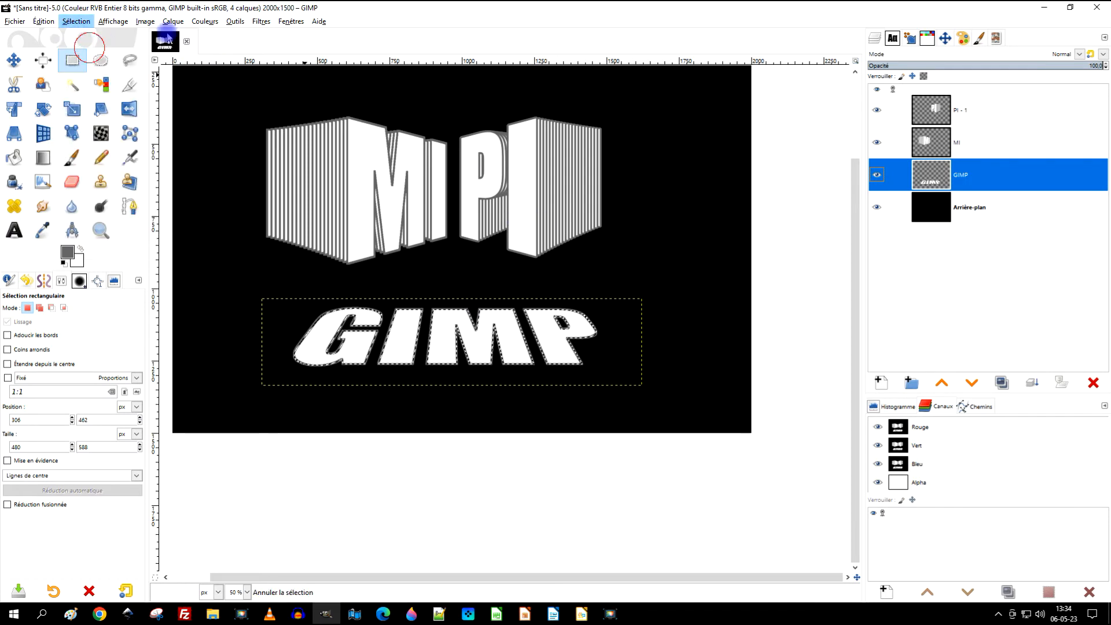
Step: Start a Recursive Transform on the GIMP layer with Paste below enabled and 20 iterations
left_click(256, 25)
mouse_move(345, 223)
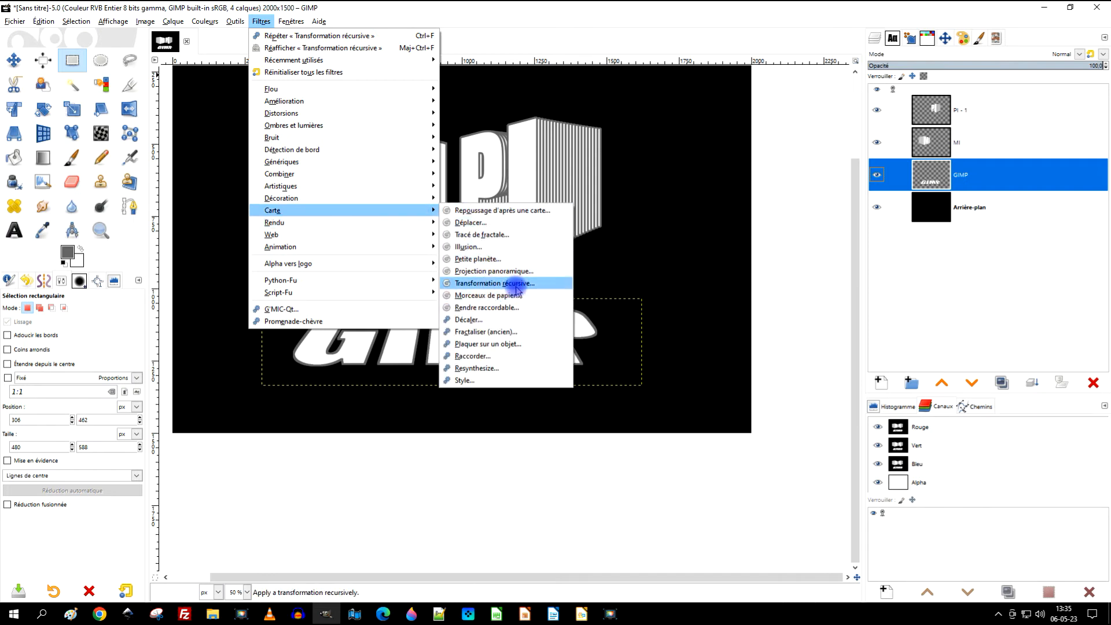
left_click(517, 289)
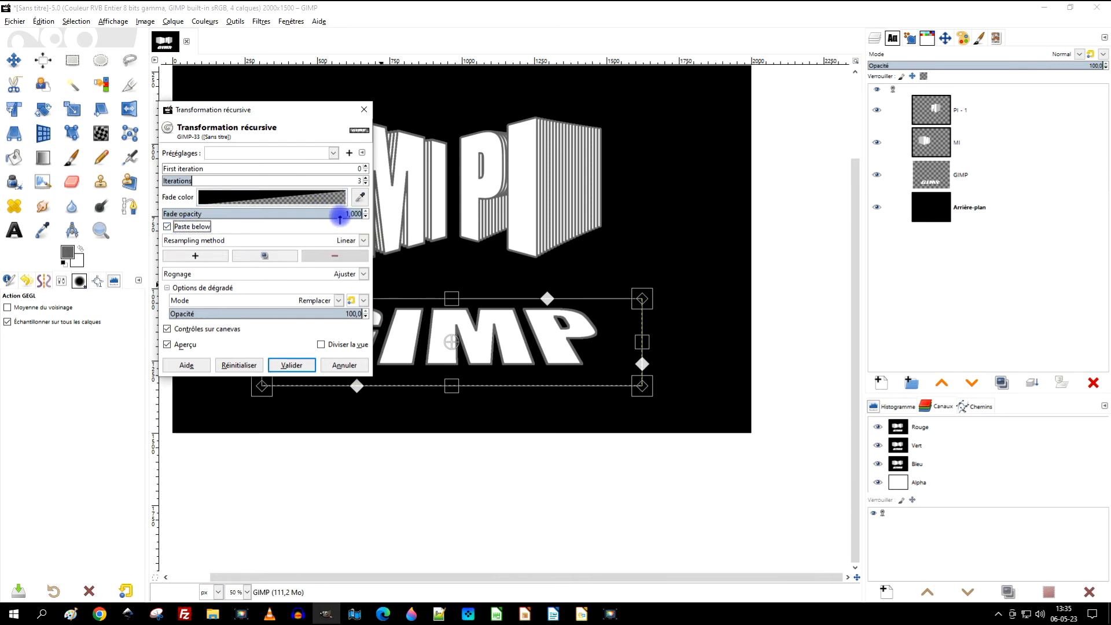
left_click_drag(315, 185, 492, 181)
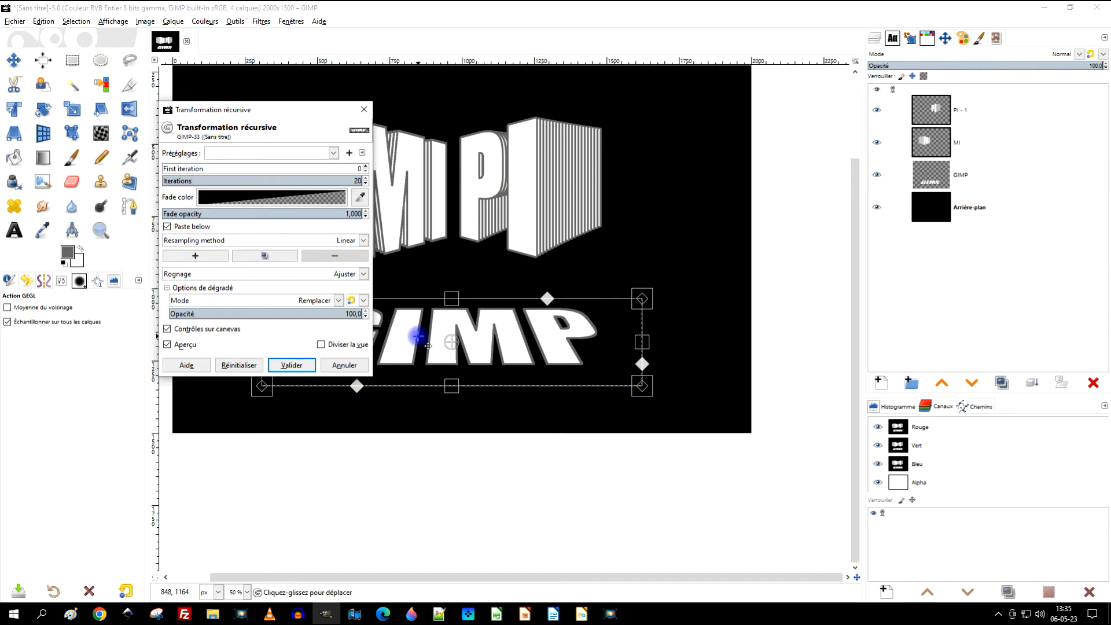
Step: Shift the transform frame slightly down to extrude the GIMP lettering downward, and apply the filter
left_click_drag(417, 389, 563, 312)
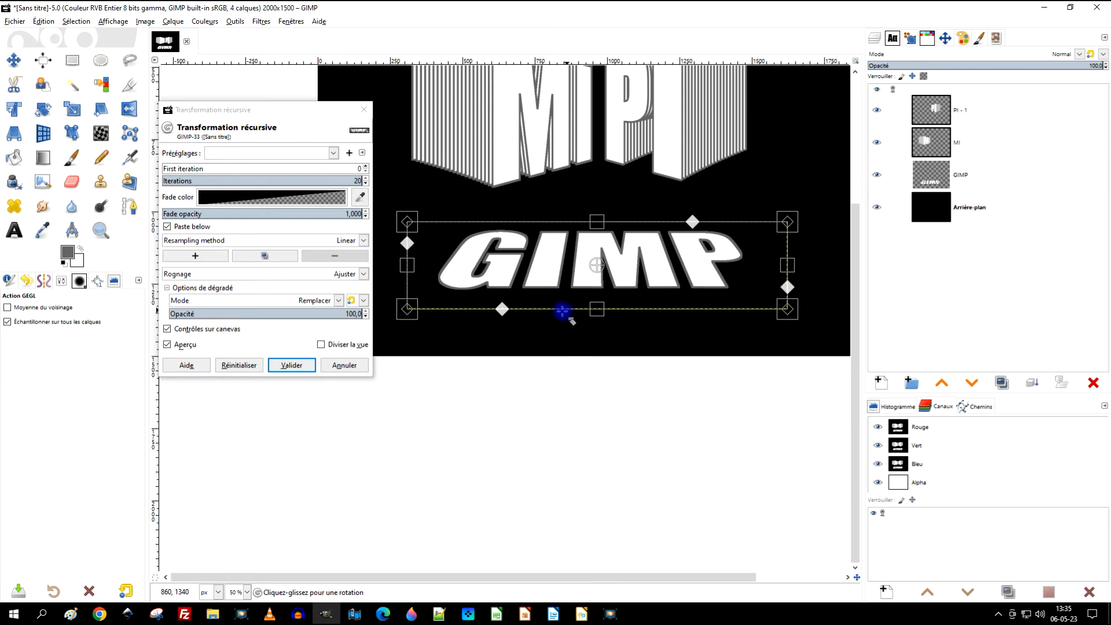
scroll(562, 312, "up", 1)
mouse_move(666, 249)
left_mouse_down()
mouse_move(719, 253)
mouse_move(708, 237)
mouse_move(606, 241)
mouse_move(645, 250)
mouse_move(642, 240)
left_mouse_up()
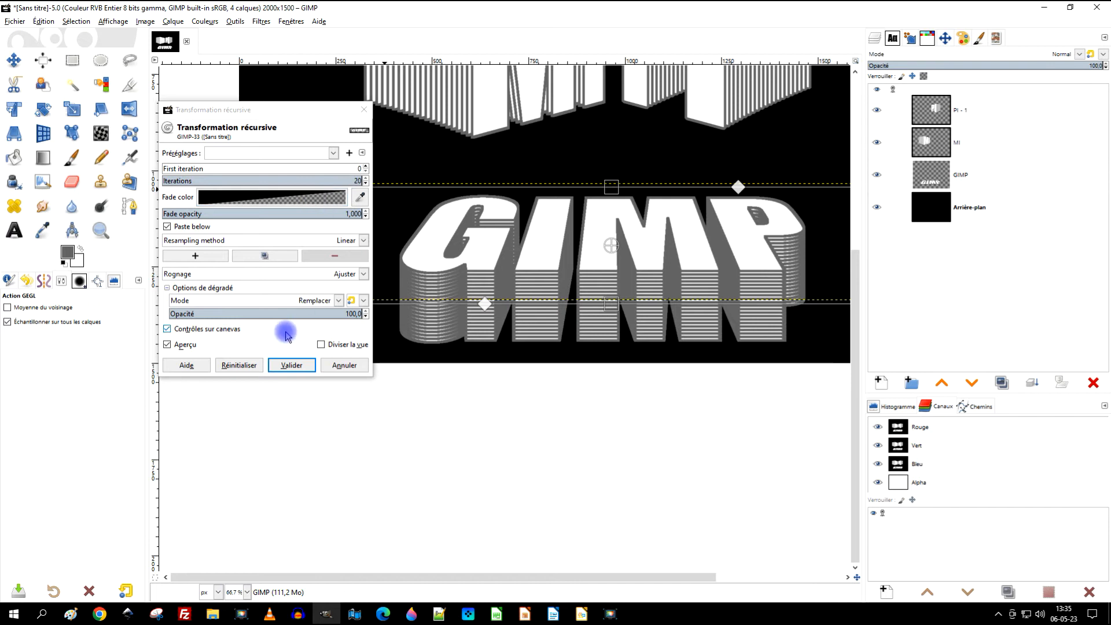
left_click(292, 365)
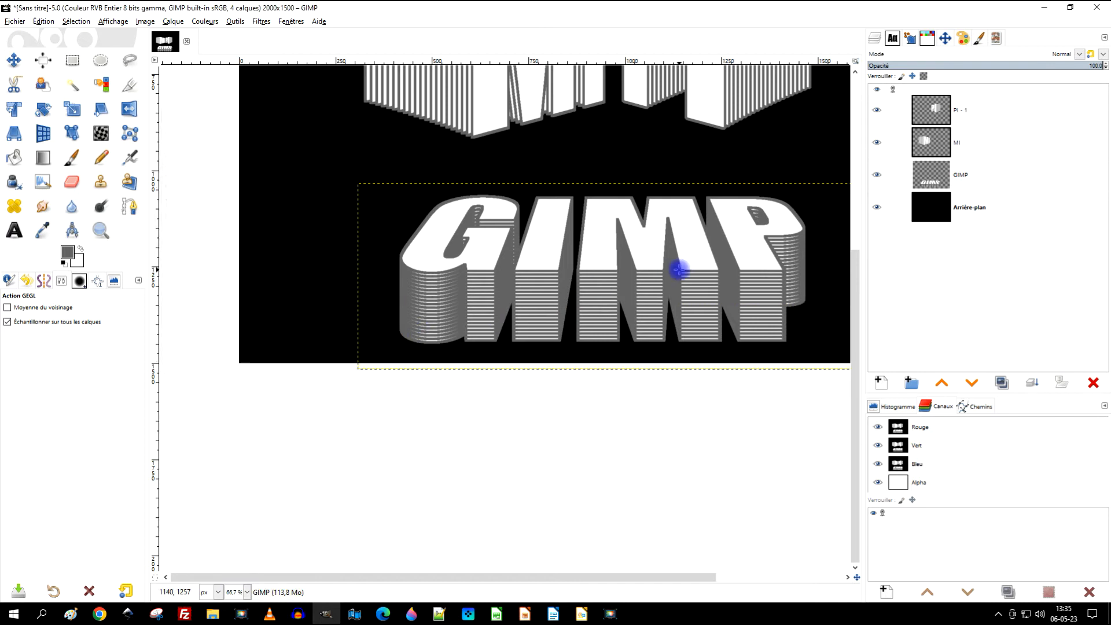
Step: Move the extruded GIMP lettering up so it sits just below the MI and PI lettering
scroll(675, 273, "down", 2)
scroll(596, 323, "up", 1)
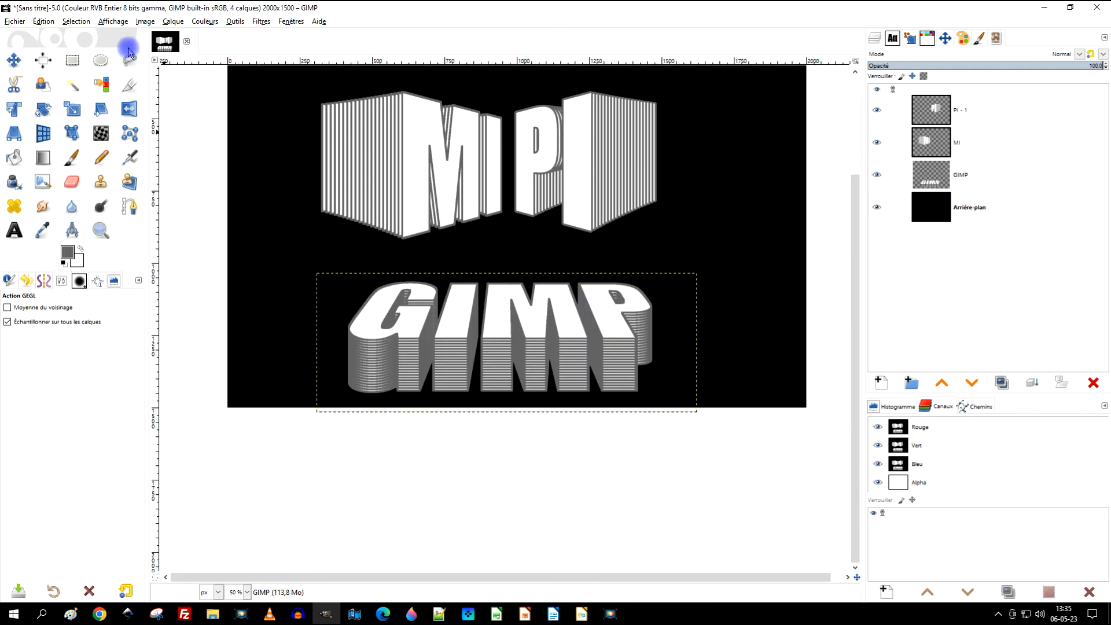
left_click(12, 60)
left_click_drag(551, 355, 547, 326)
scroll(651, 284, "down", 2)
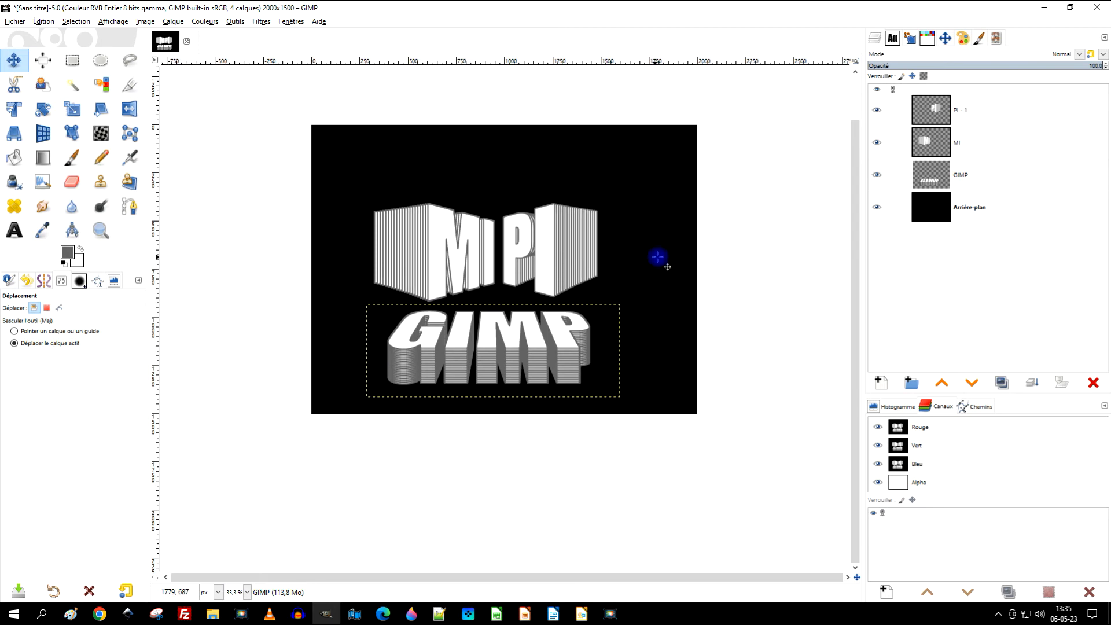
Step: Link the PI - 1, MI and GIMP layers and move them together up and slightly right toward the image centre
left_click(892, 110)
left_click(893, 144)
left_click(894, 177)
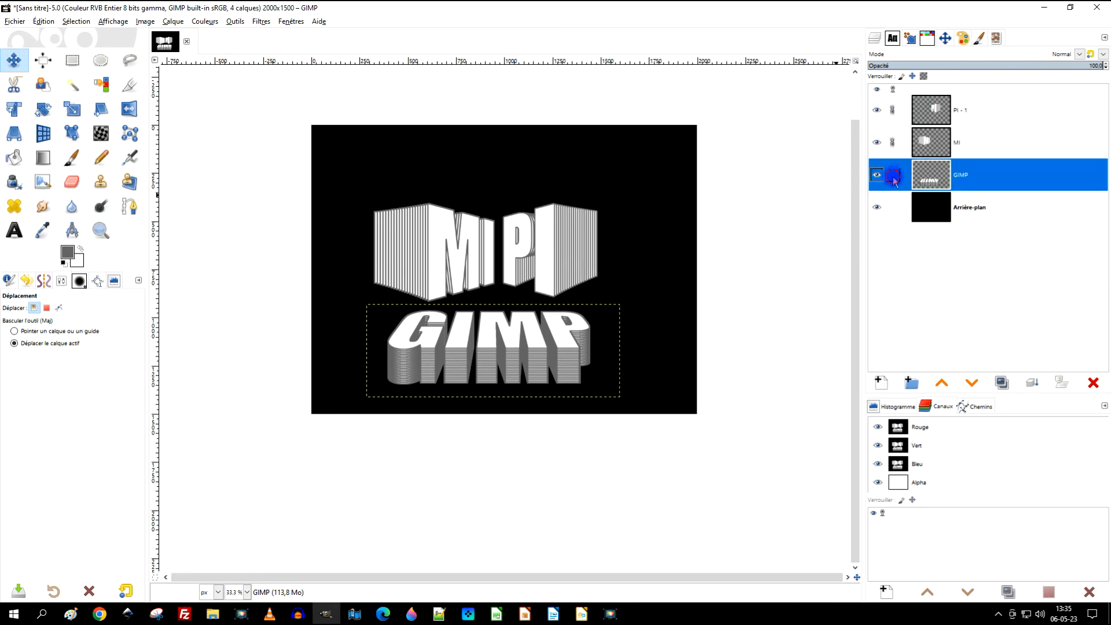
left_click(479, 341)
left_click_drag(507, 341, 546, 306)
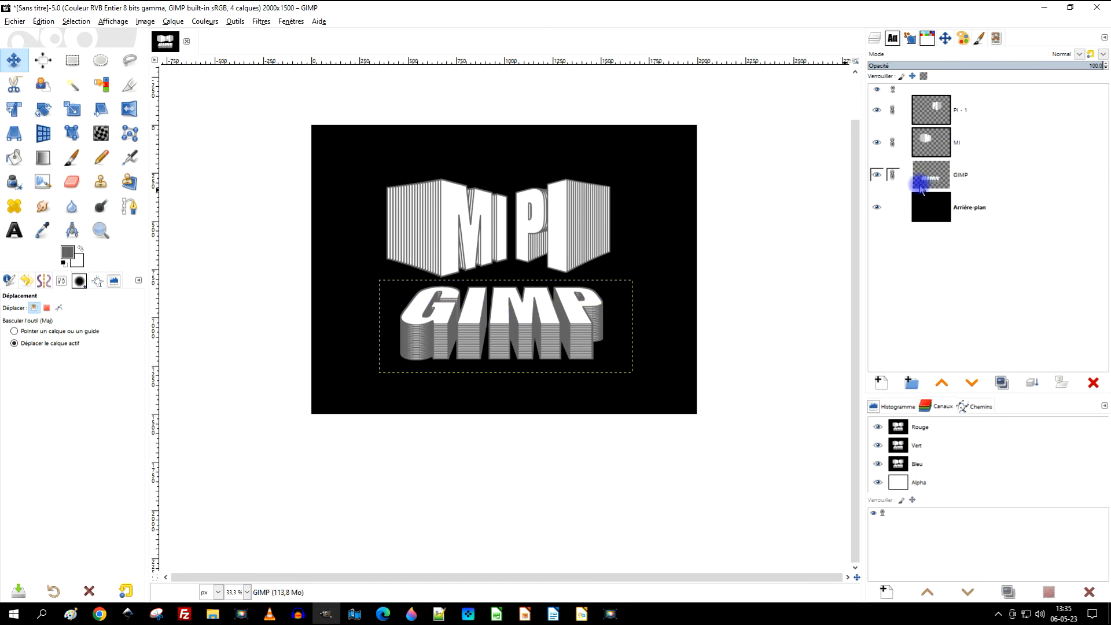
Step: Fit the GIMP, MI and PI - 1 layers to the image size and unlink them
right_click(937, 178)
left_click(997, 342)
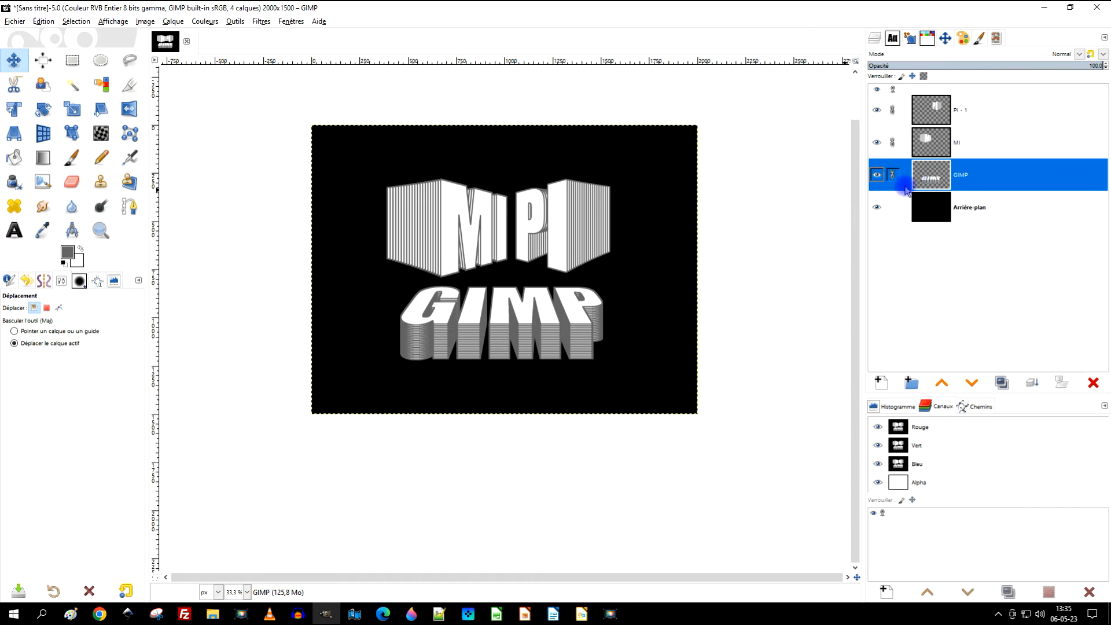
right_click(937, 148)
left_click(1004, 310)
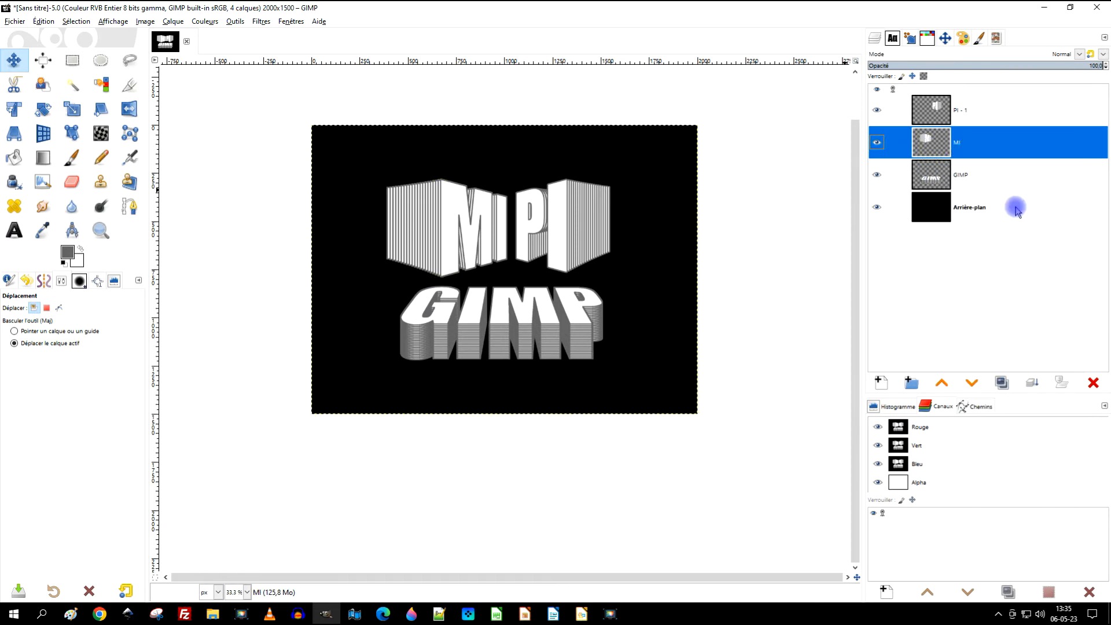
right_click(939, 110)
left_click(1006, 270)
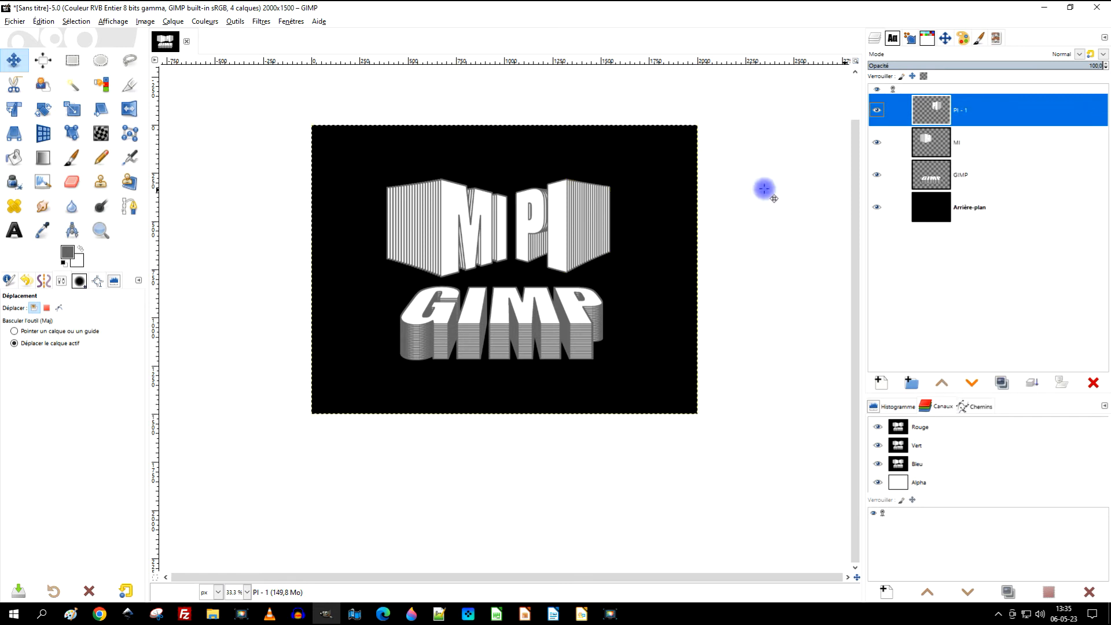
Step: Move the MI layer to the left, away from the PI lettering, with the Move tool set to the active layer
left_click_drag(645, 212, 598, 231)
left_click_drag(431, 253, 456, 259)
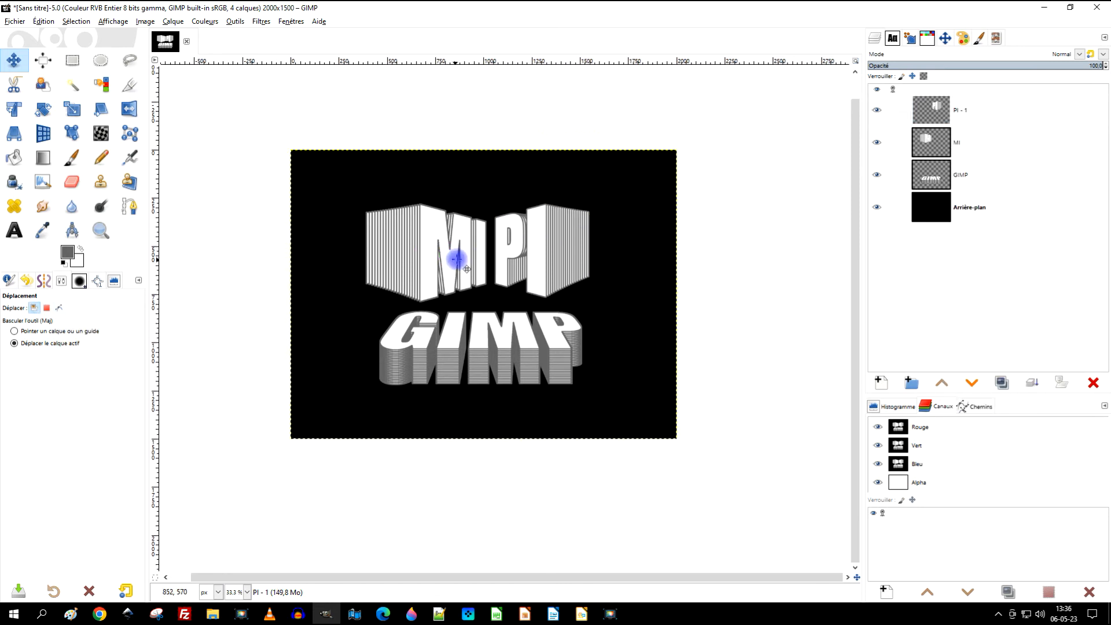
left_click(925, 140)
left_click(21, 60)
left_click_drag(438, 246, 419, 246)
left_click(921, 134)
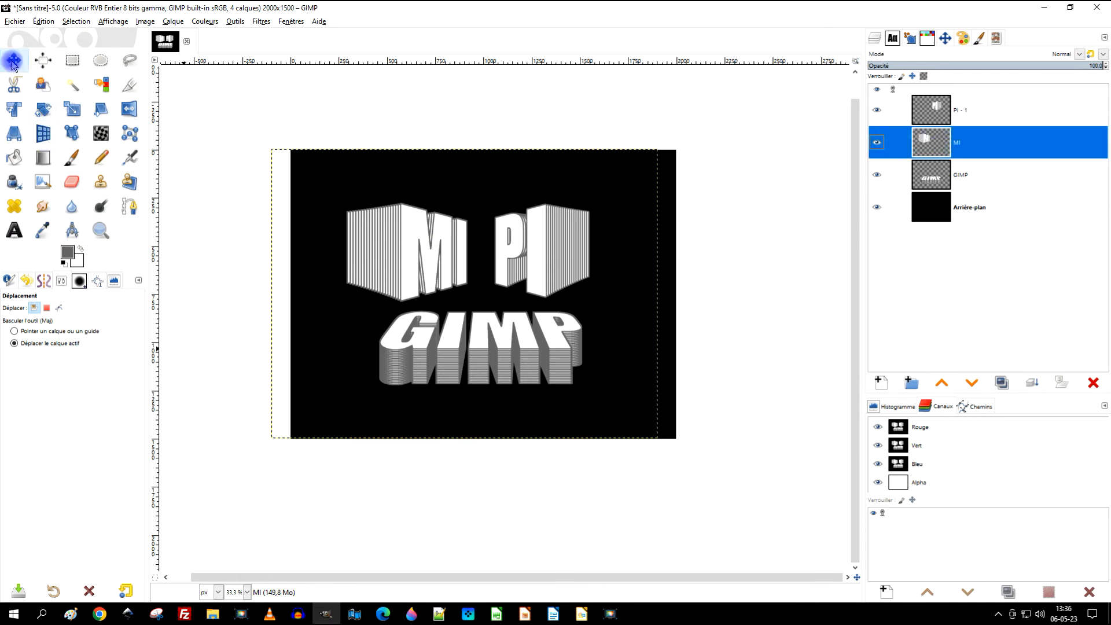
left_click(49, 345)
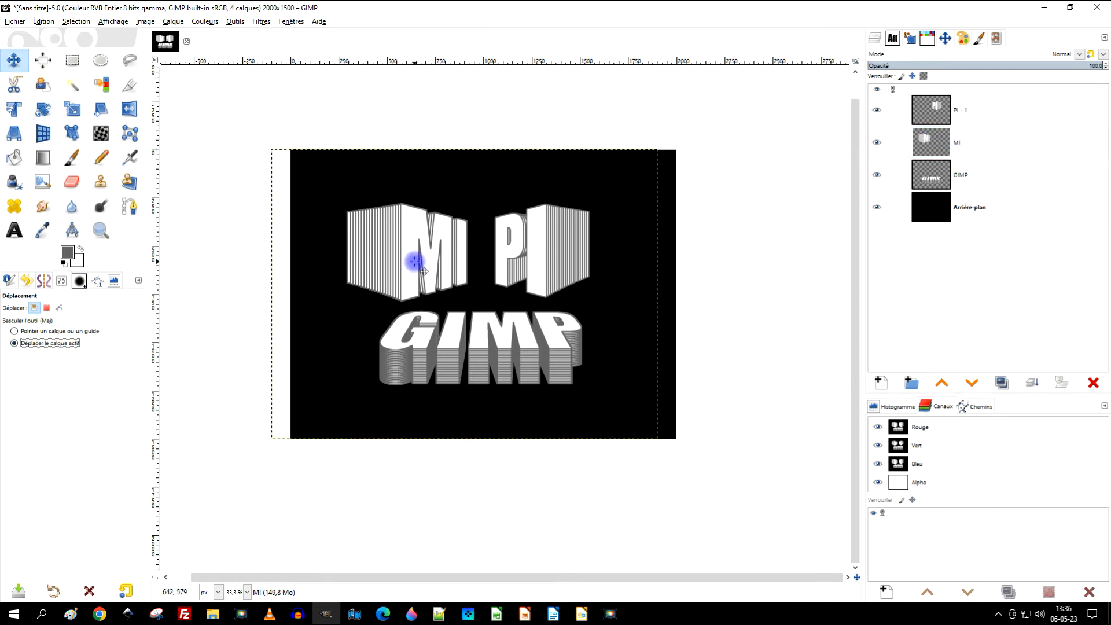
mouse_move(541, 255)
left_mouse_down()
mouse_move(551, 250)
mouse_move(526, 255)
left_mouse_up()
left_click(36, 343)
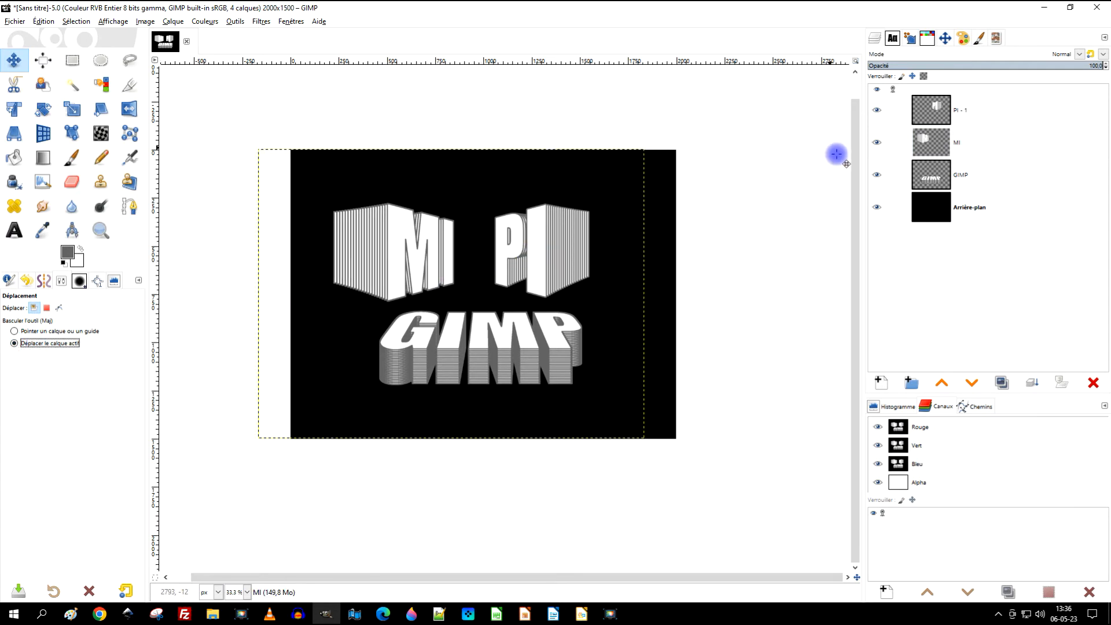
Step: Shift the PI - 1 layer slightly right and up, and move the MI layer right and up until it sits close beside it
left_click(933, 108)
mouse_move(548, 261)
left_mouse_down()
mouse_move(573, 260)
mouse_move(555, 258)
left_mouse_up()
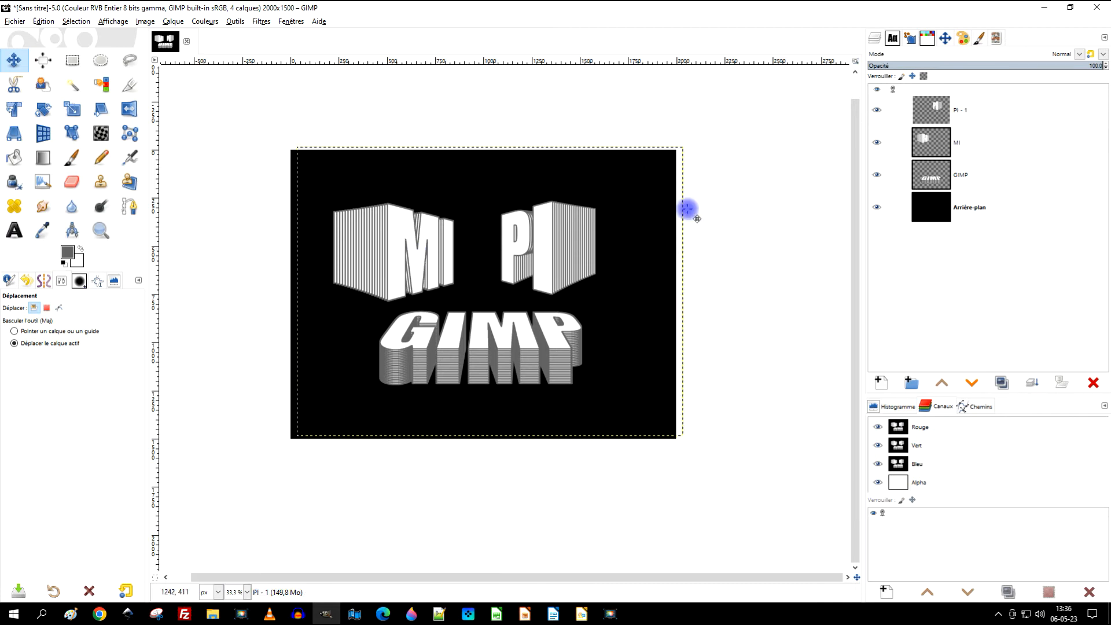
left_click(926, 142)
left_click_drag(407, 265, 444, 260)
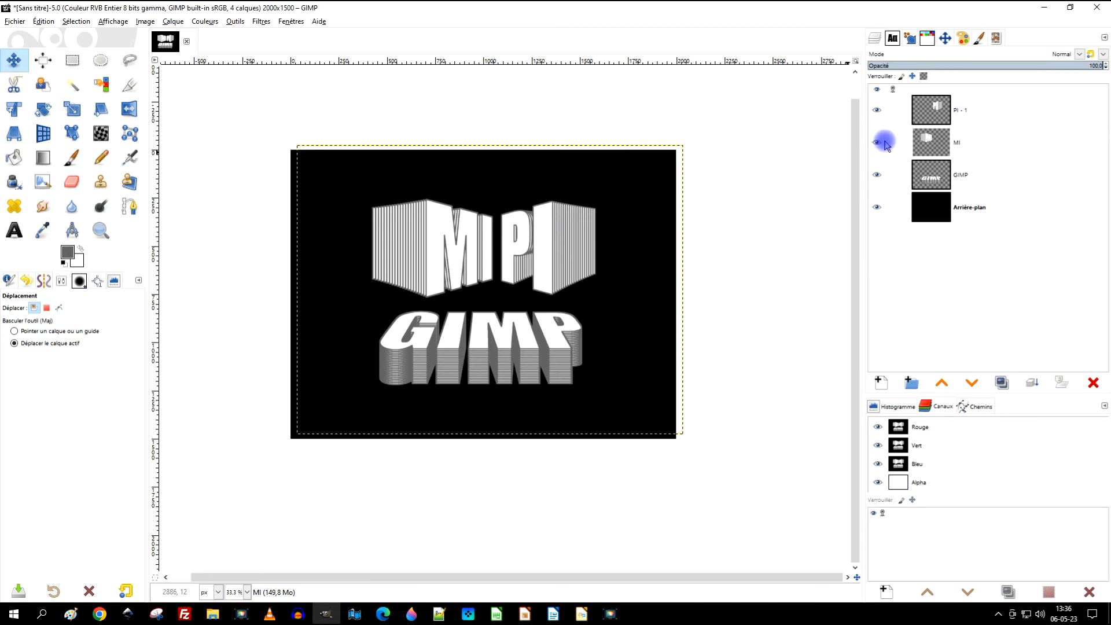
Step: Link the PI - 1 and MI layers and move them together slightly left and down above the GIMP lettering
left_click(893, 117)
left_click(897, 140)
left_click(894, 144)
mouse_move(564, 248)
left_mouse_down()
mouse_move(551, 249)
mouse_move(556, 262)
left_mouse_up()
Step: Fit the MI and PI - 1 layers to the image size
left_click(936, 121)
right_click(941, 134)
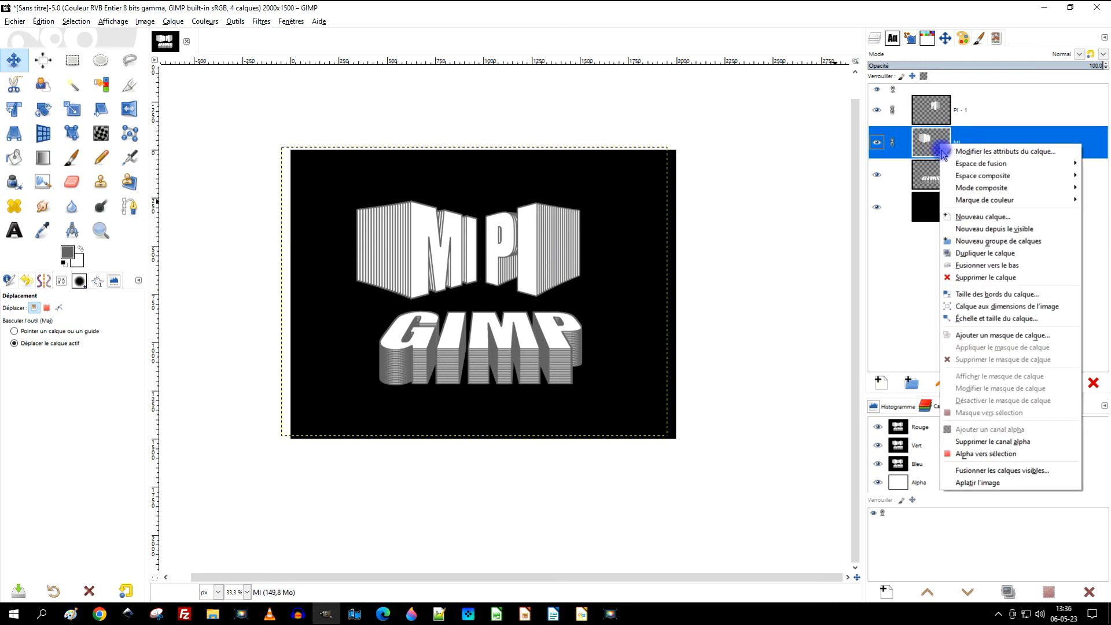
left_click(1008, 303)
right_click(929, 118)
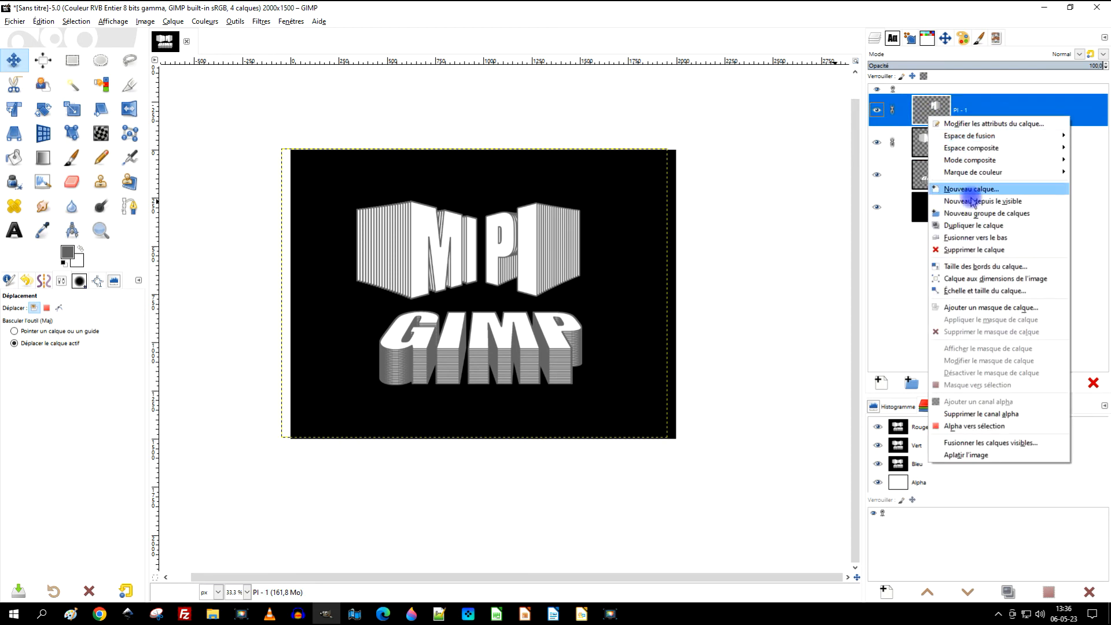
left_click(987, 285)
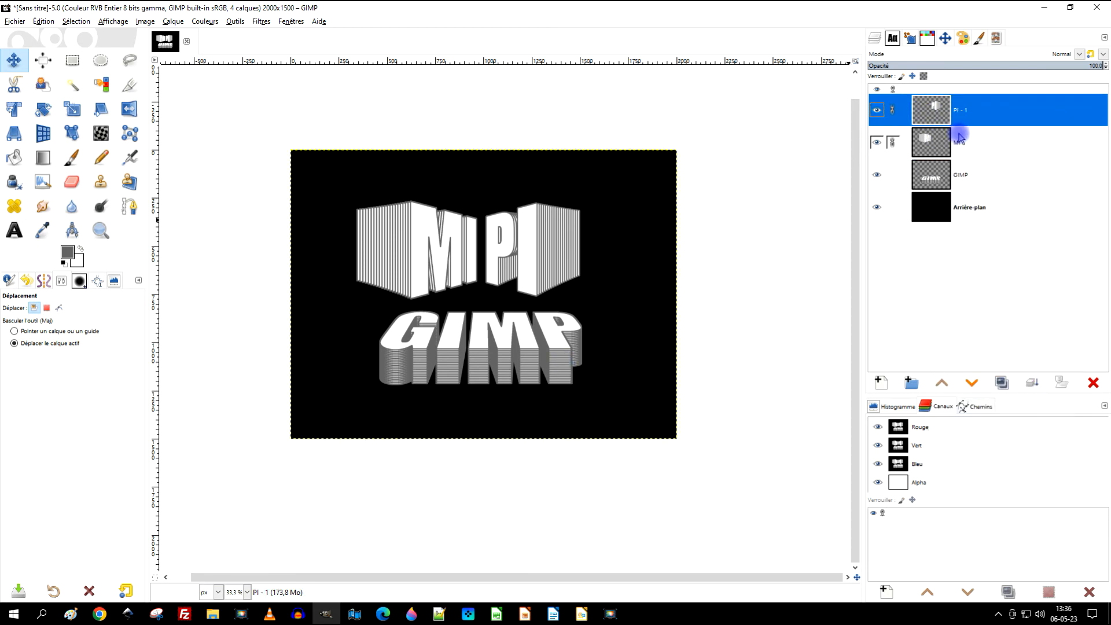
Step: Crop the GIMP layer to its content and centre it horizontally relative to the image with the Align tool
left_click(942, 179)
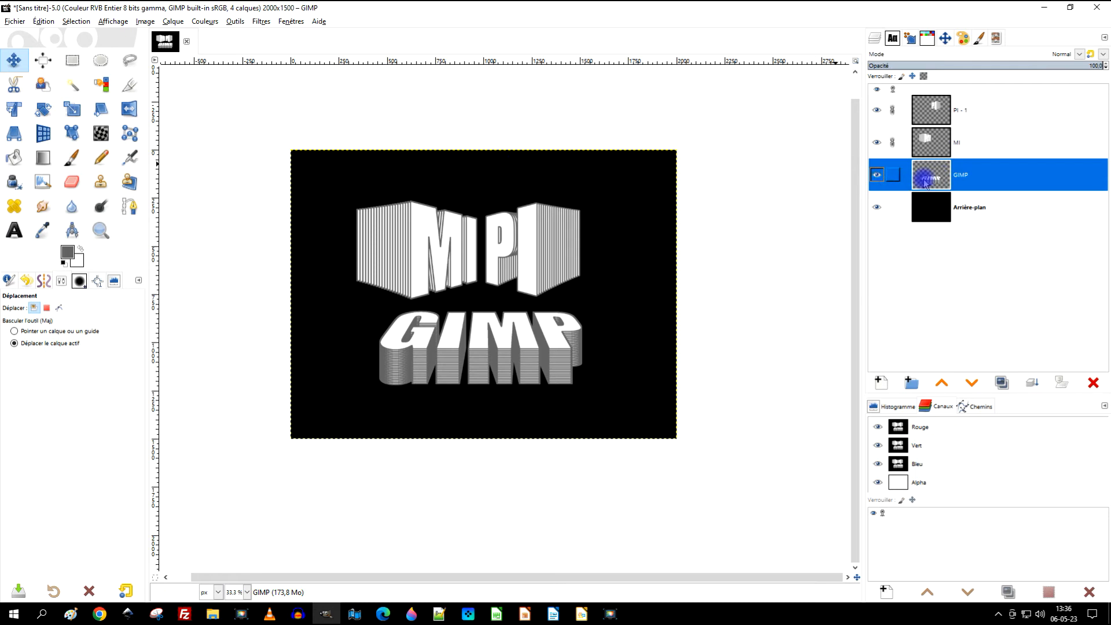
left_click(188, 24)
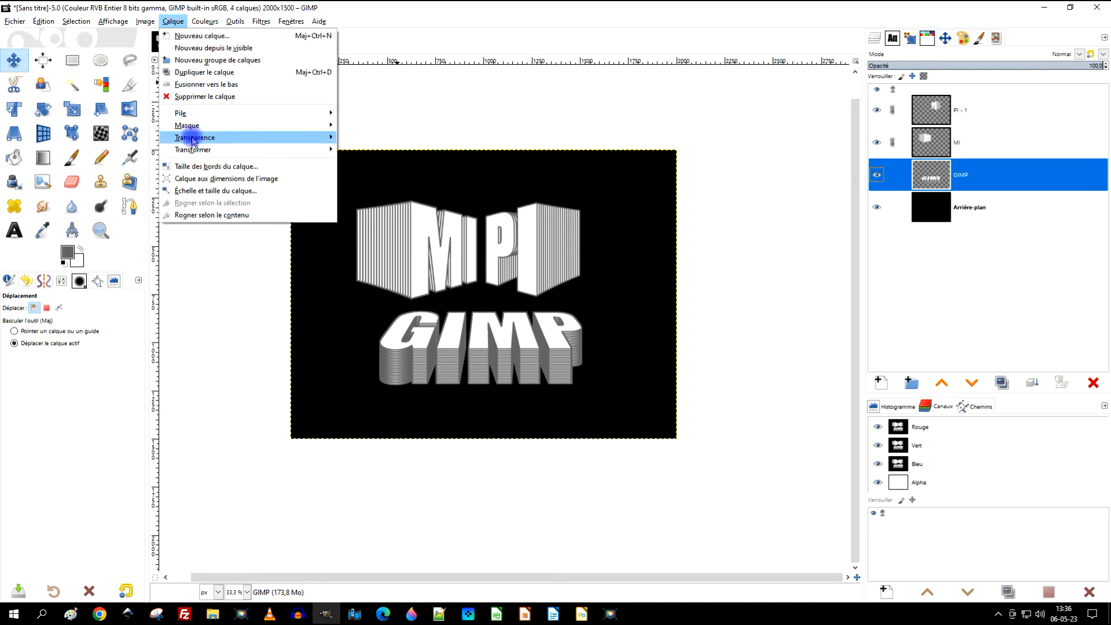
left_click(177, 219)
left_click(43, 60)
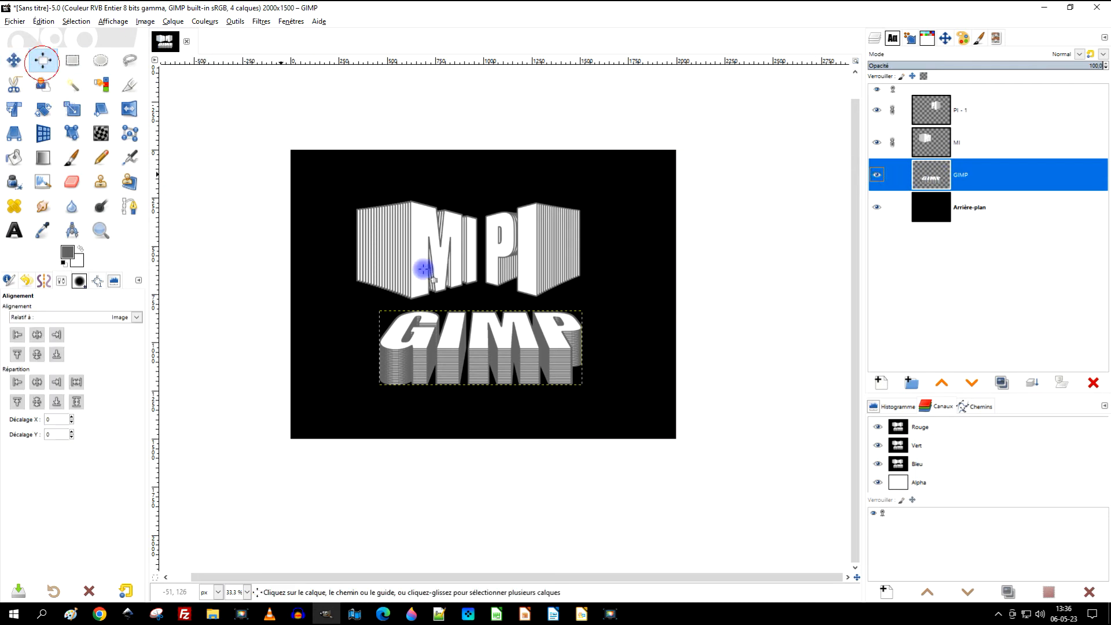
left_click(502, 345)
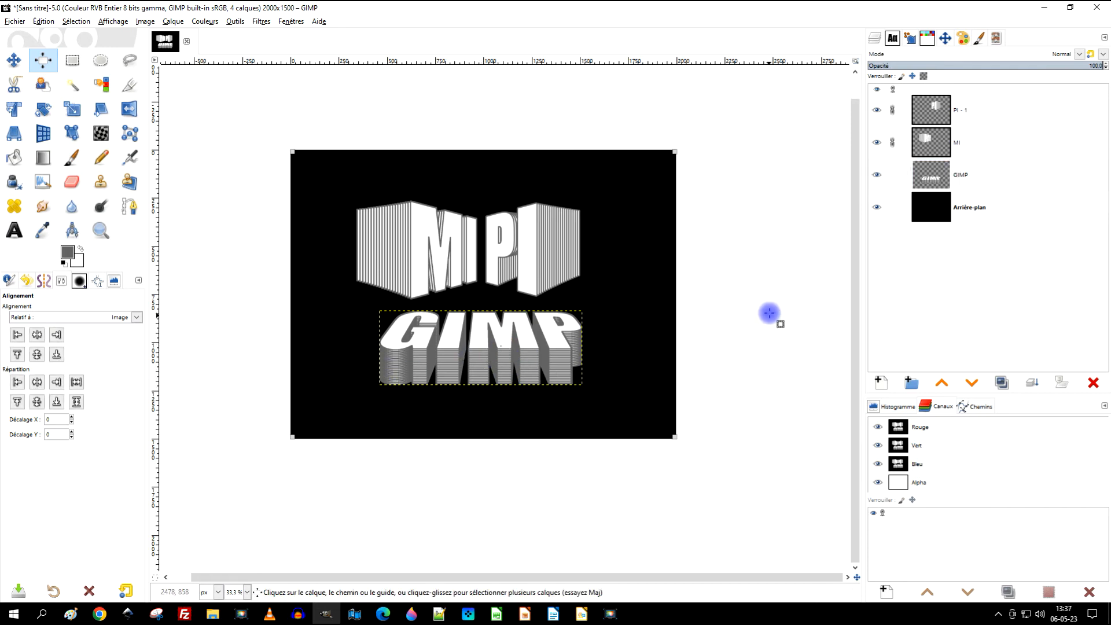
left_click_drag(629, 481, 346, 300)
left_click(38, 334)
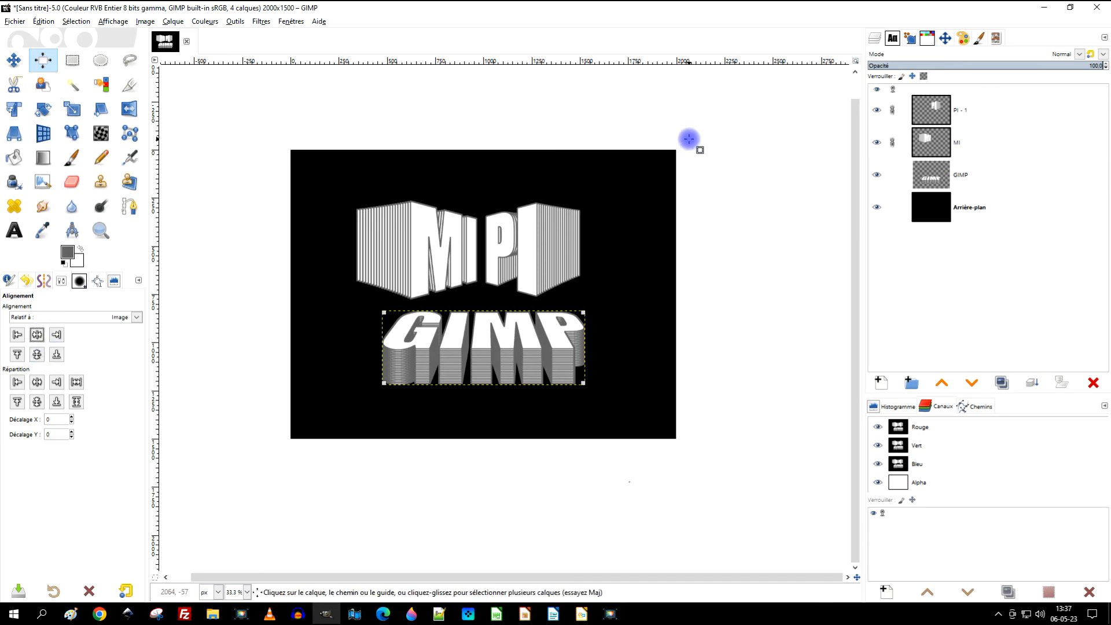
Step: Leave the Align tool and fit the GIMP layer to the image size
left_click(73, 62)
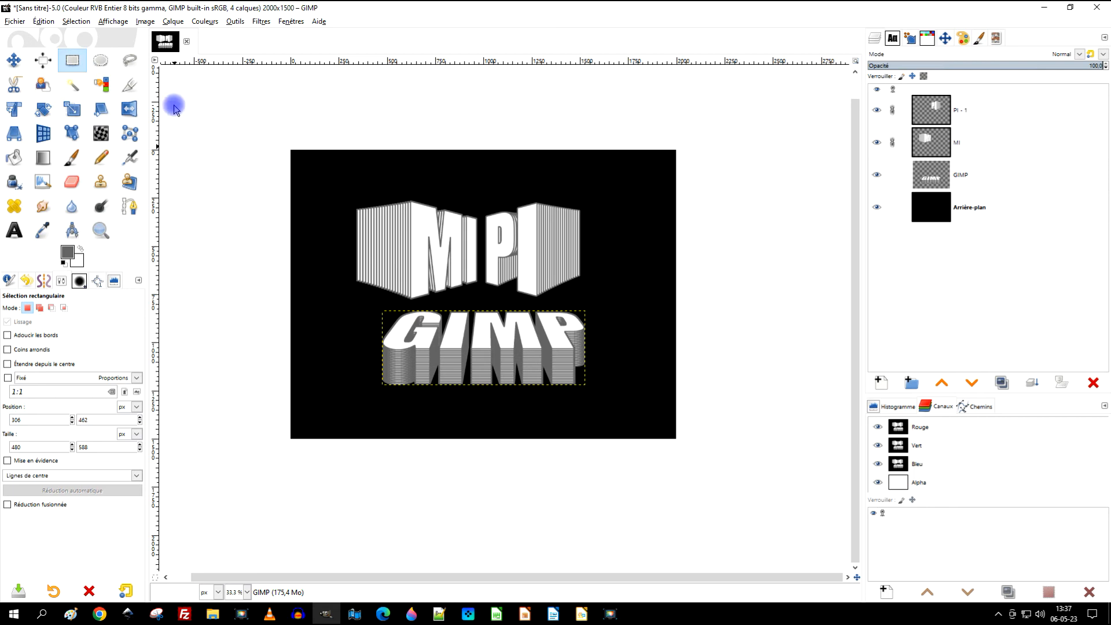
right_click(928, 176)
left_click(990, 337)
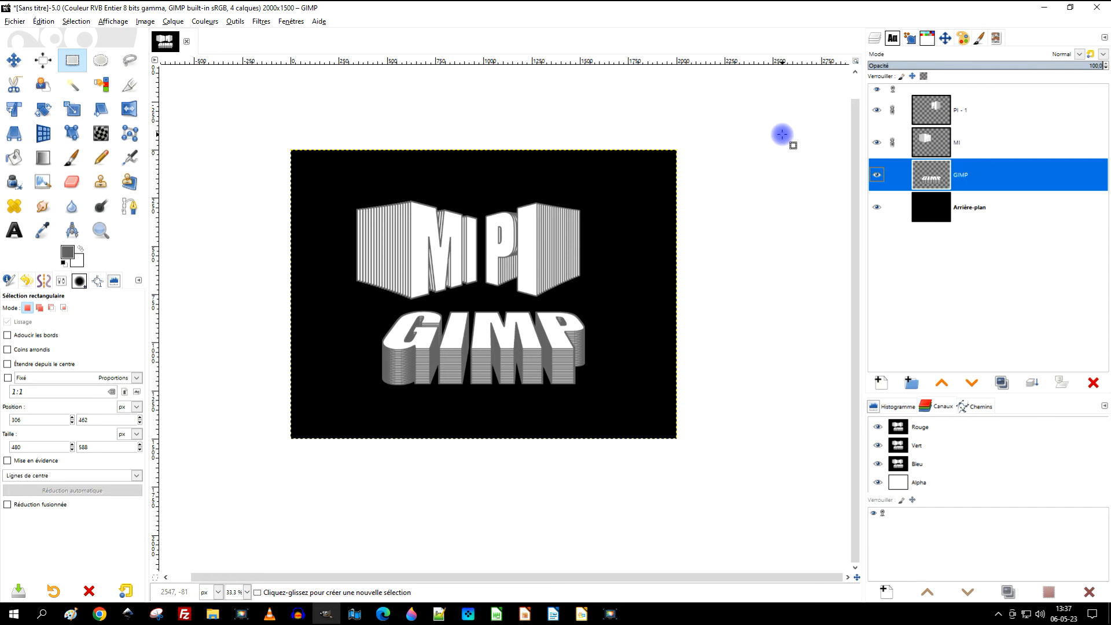
Step: Move the linked MI and PI lettering about 39 px right and 3 px down, and fit the MI layer to the image size
key("m")
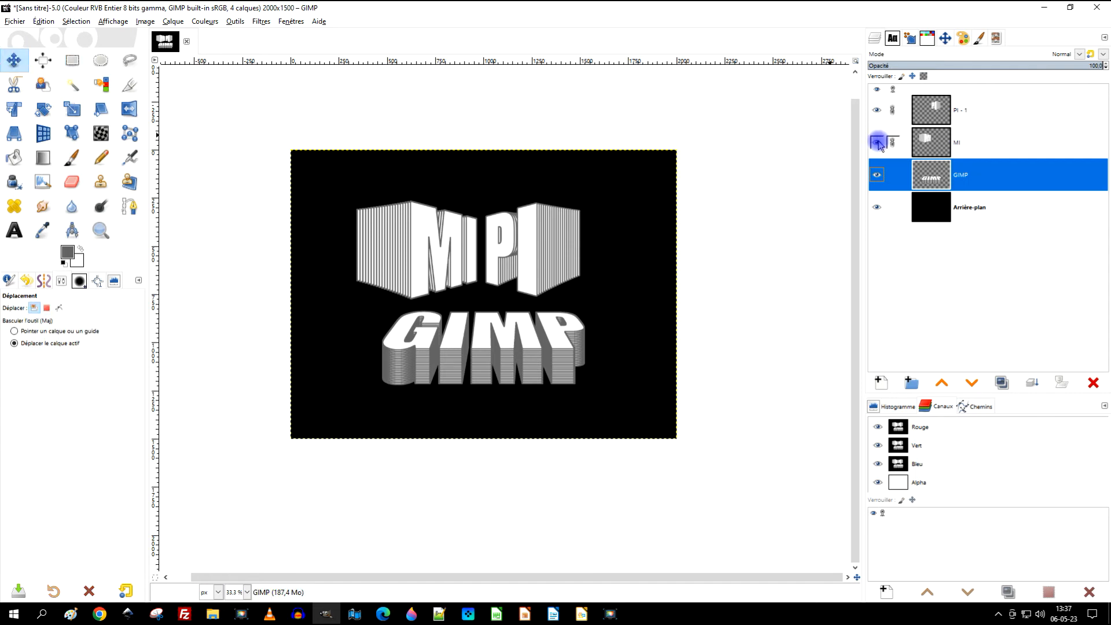
left_click_drag(530, 242, 542, 235)
key("ctrl+z")
left_click(952, 147)
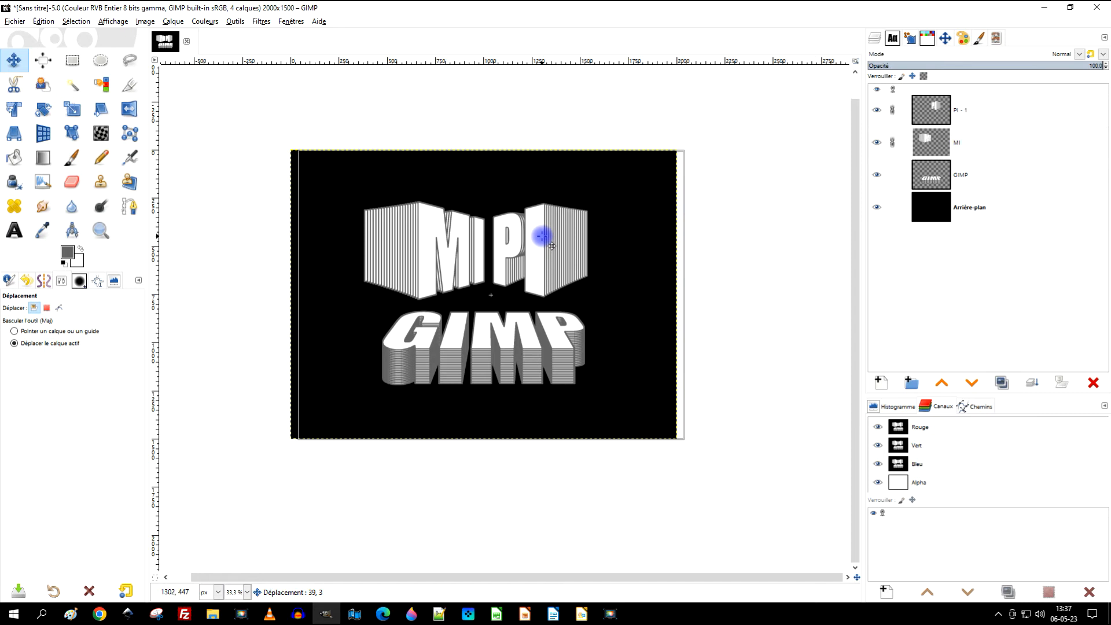
left_click_drag(543, 236, 543, 237)
right_click(944, 139)
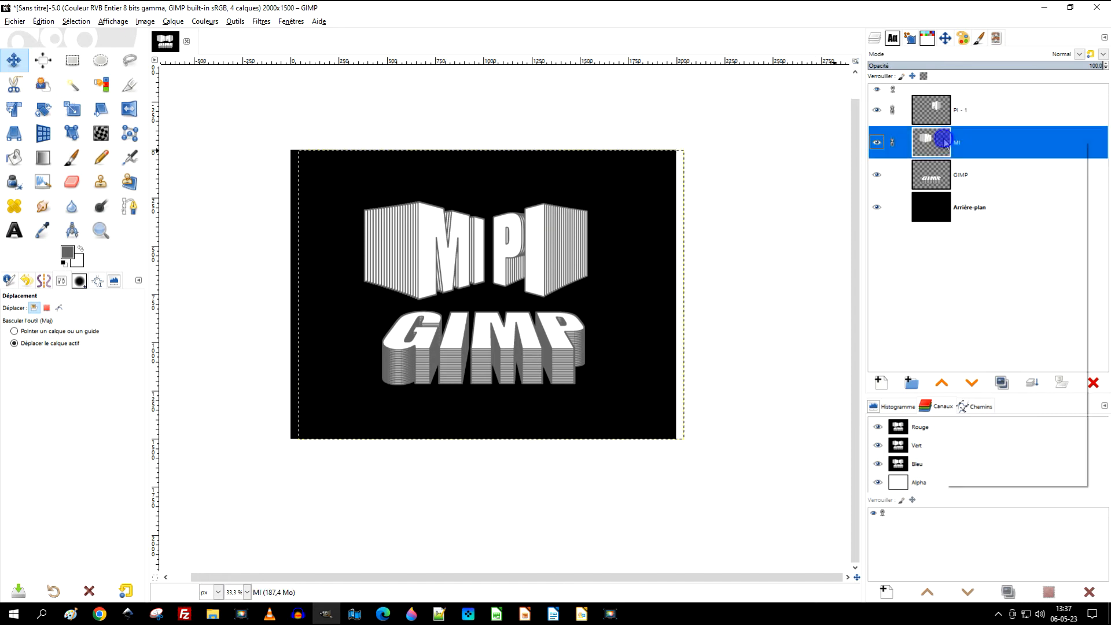
left_click(1029, 302)
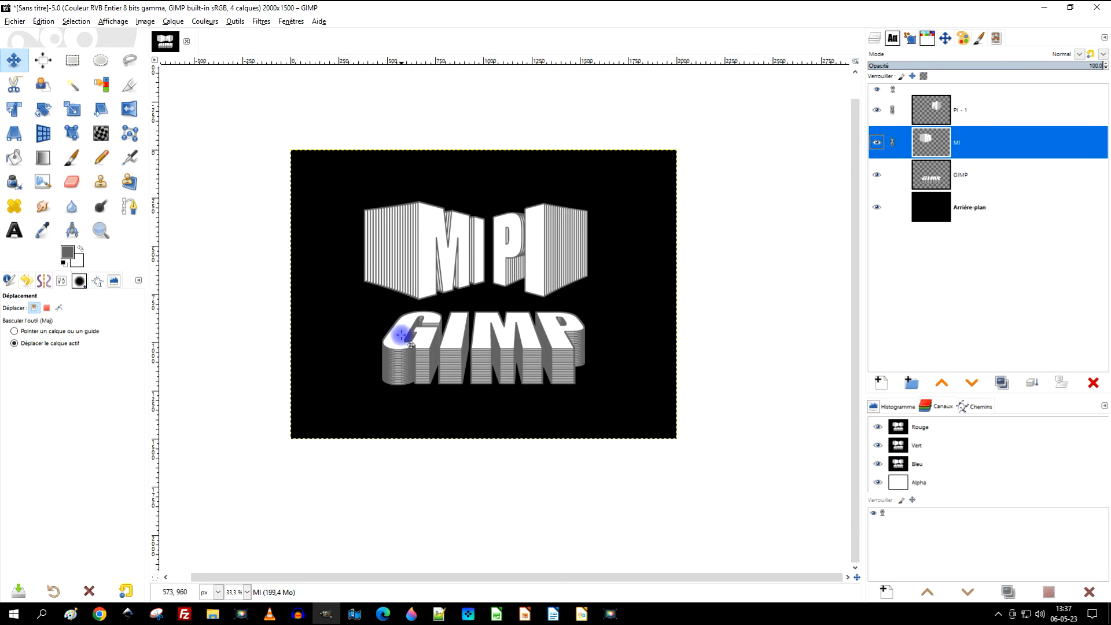
Step: Unlink the MI and PI - 1 layers and merge PI - 1 and MI down into the GIMP layer
scroll(397, 325, "up", 1)
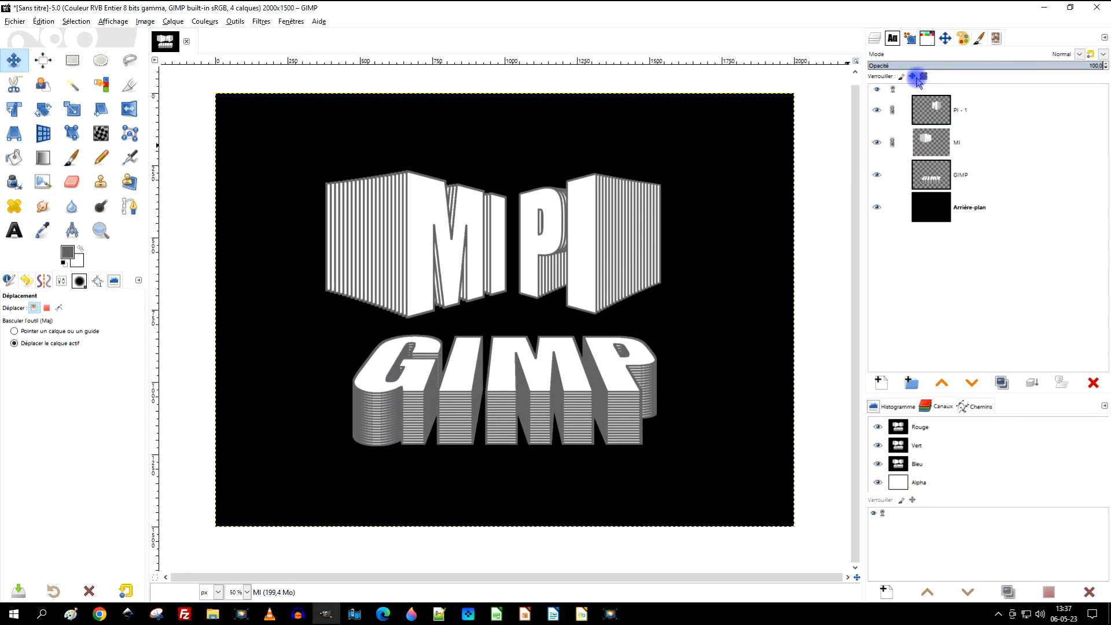
left_click(892, 140)
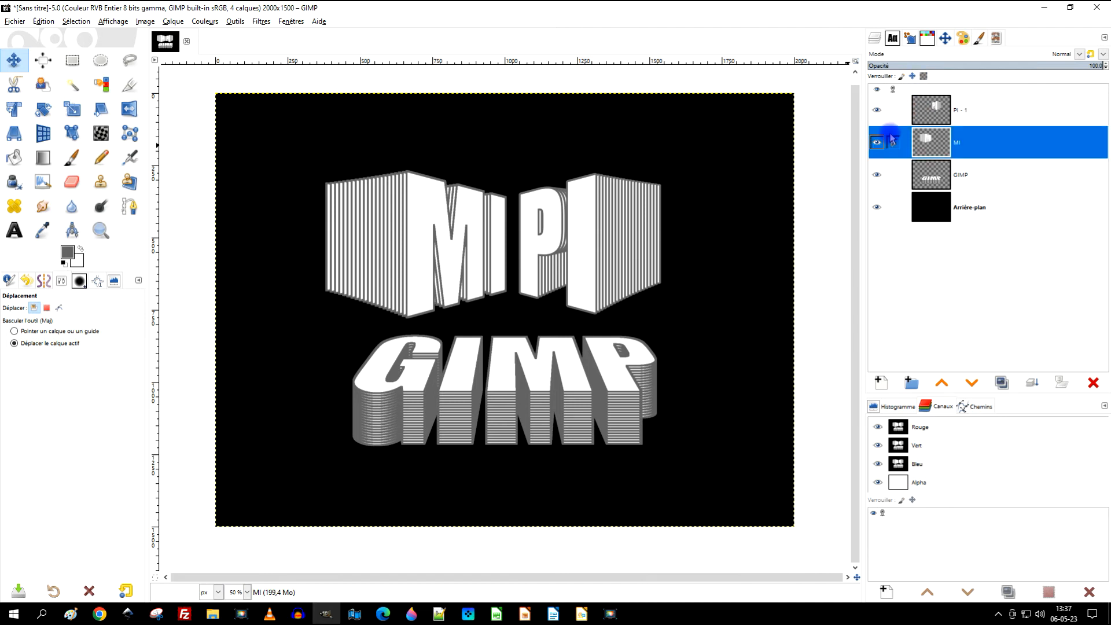
left_click(933, 109)
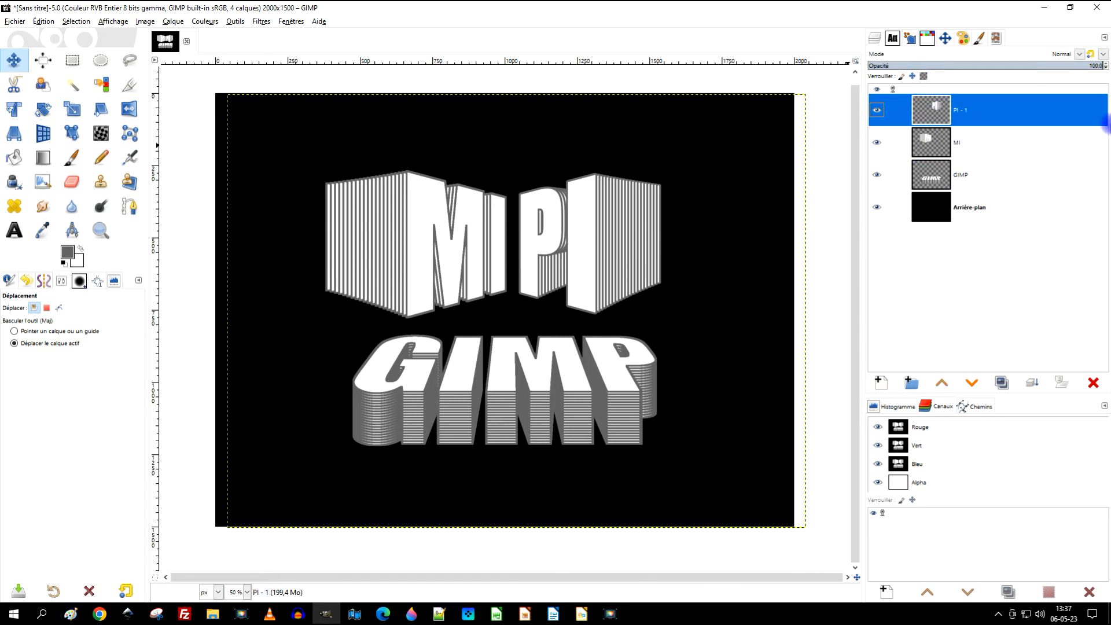
left_click(1031, 384)
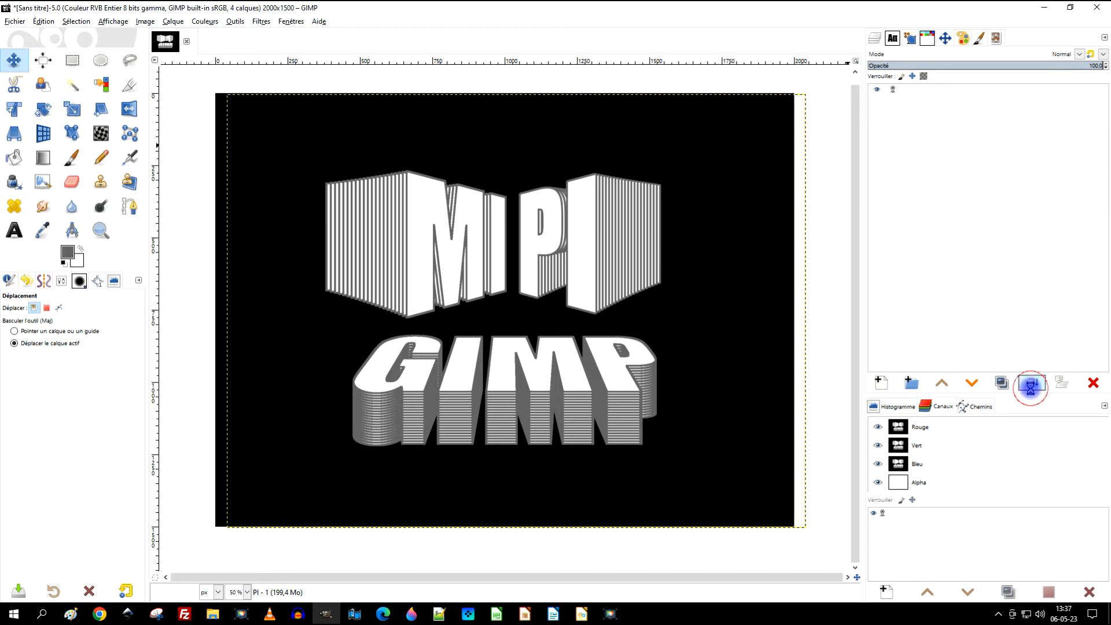
left_click(1031, 385)
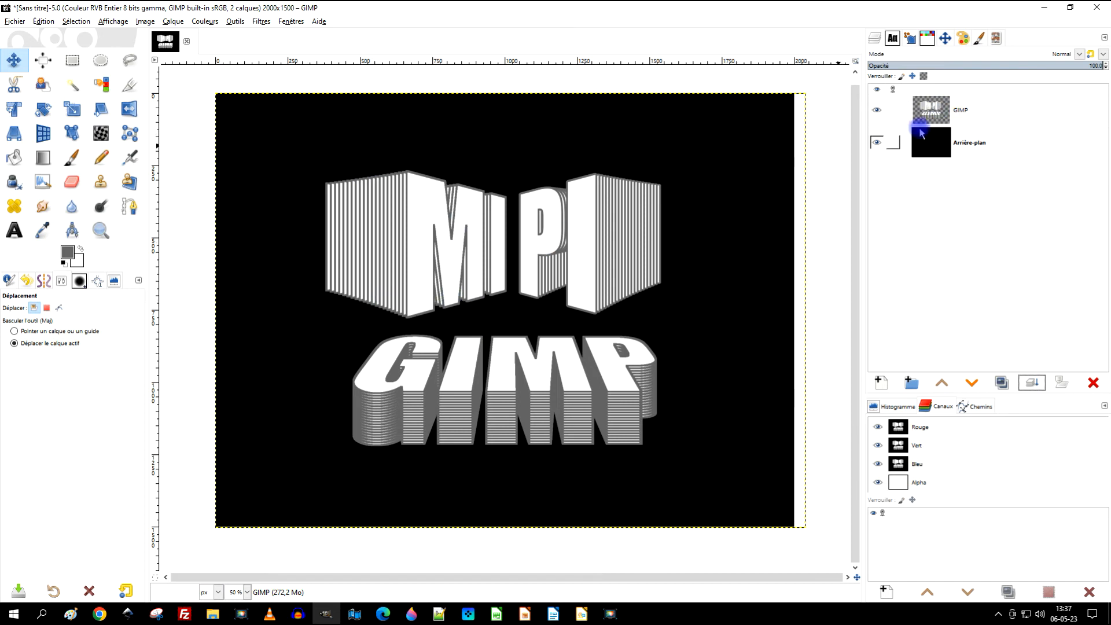
Step: Duplicate the merged GIMP layer, place the copy hidden below the background, and make the original GIMP layer active
left_click(1002, 383)
left_click_drag(943, 111, 945, 216)
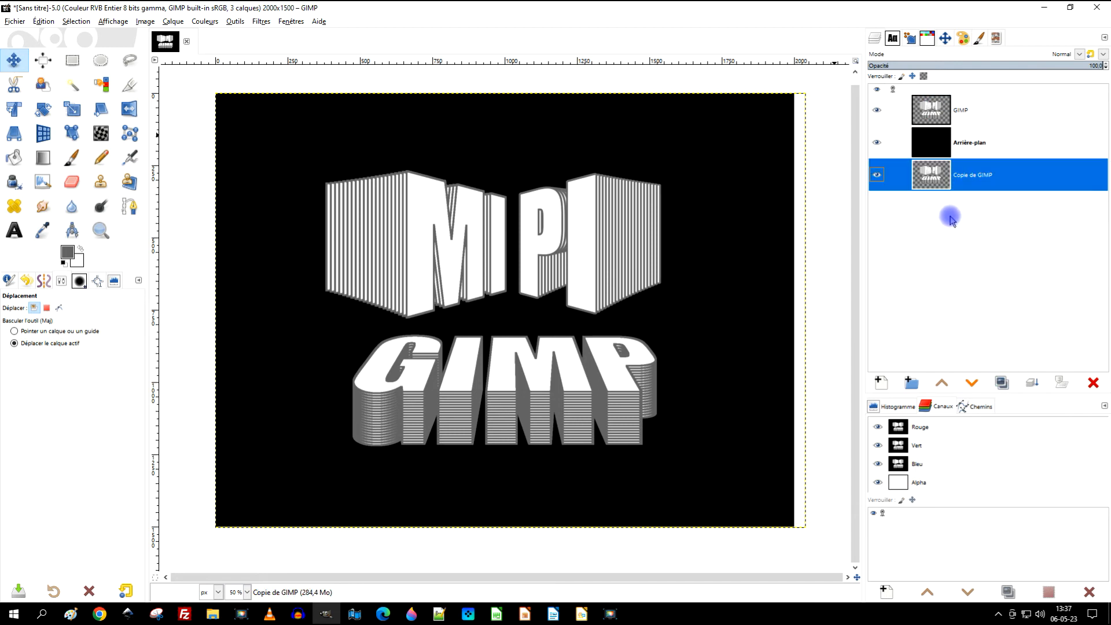
left_click(877, 180)
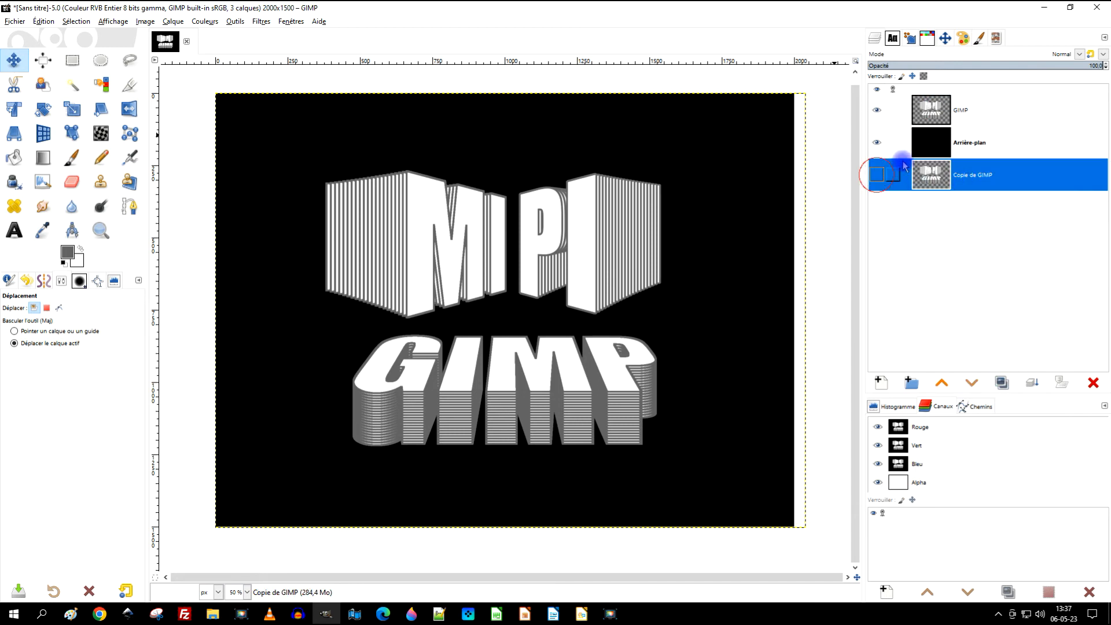
left_click(936, 118)
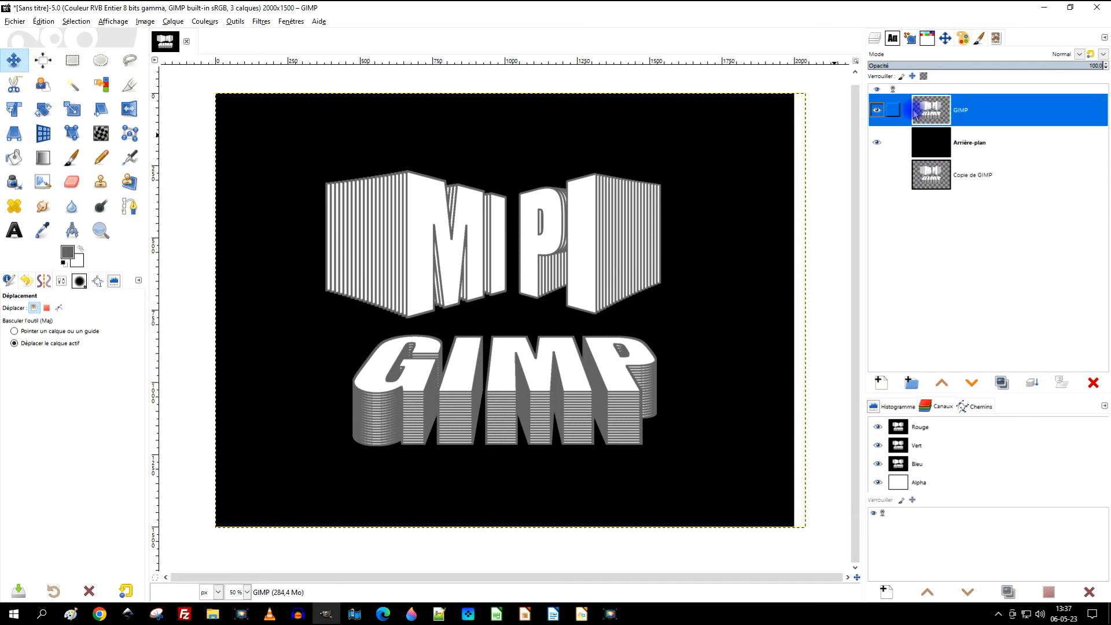
Step: Apply Color to Alpha to the GIMP layer, sampling the dark grey of the extrusion stripes as the colour to make transparent
left_click(197, 23)
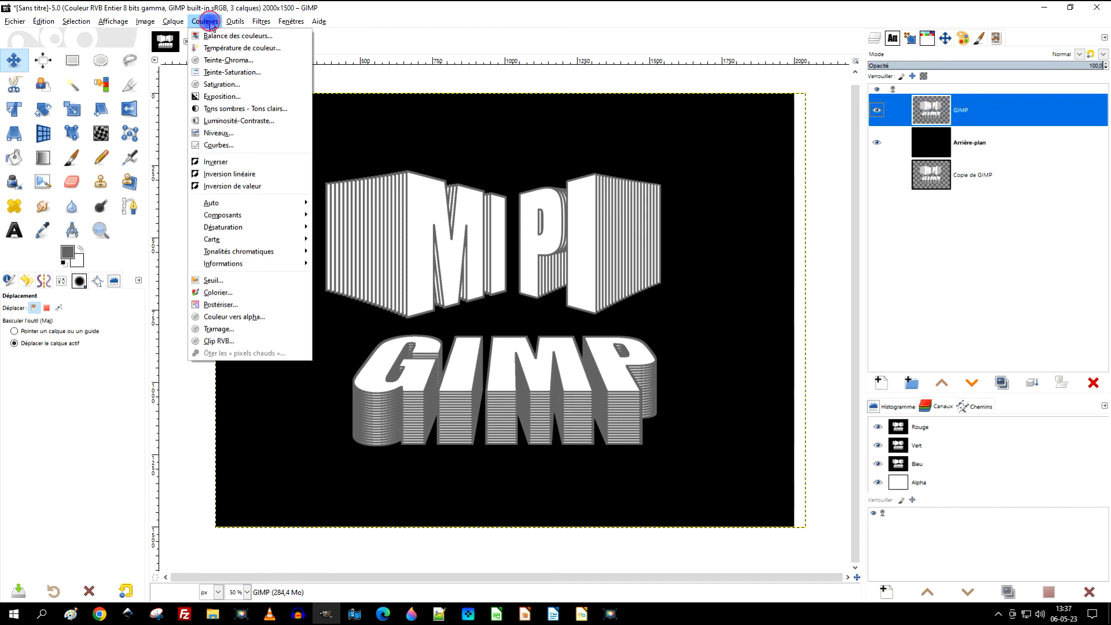
left_click(248, 320)
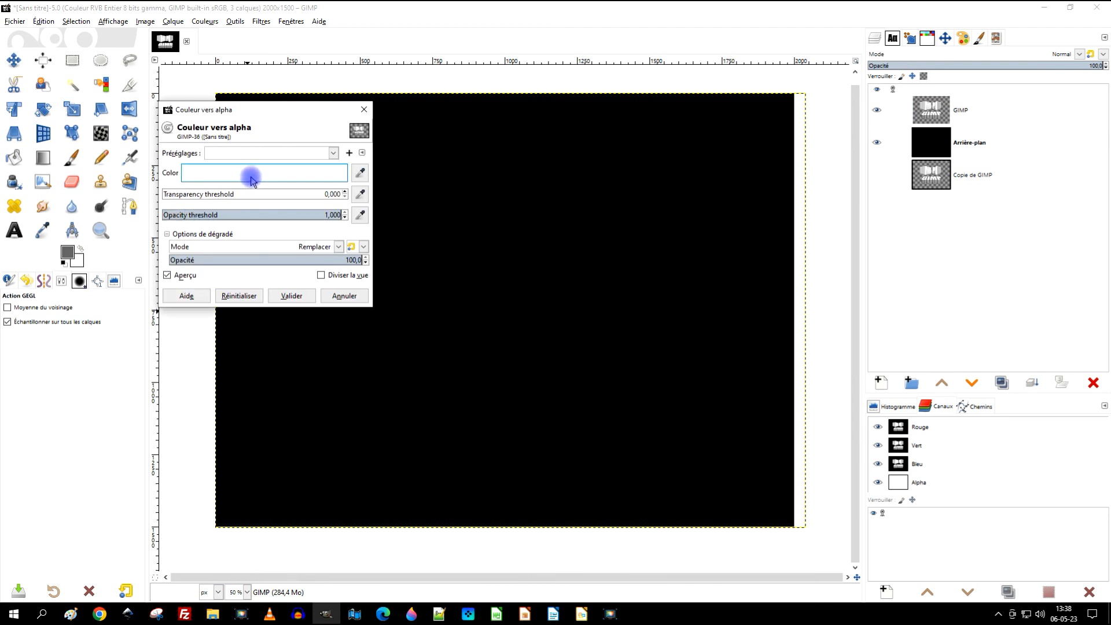
left_click(167, 275)
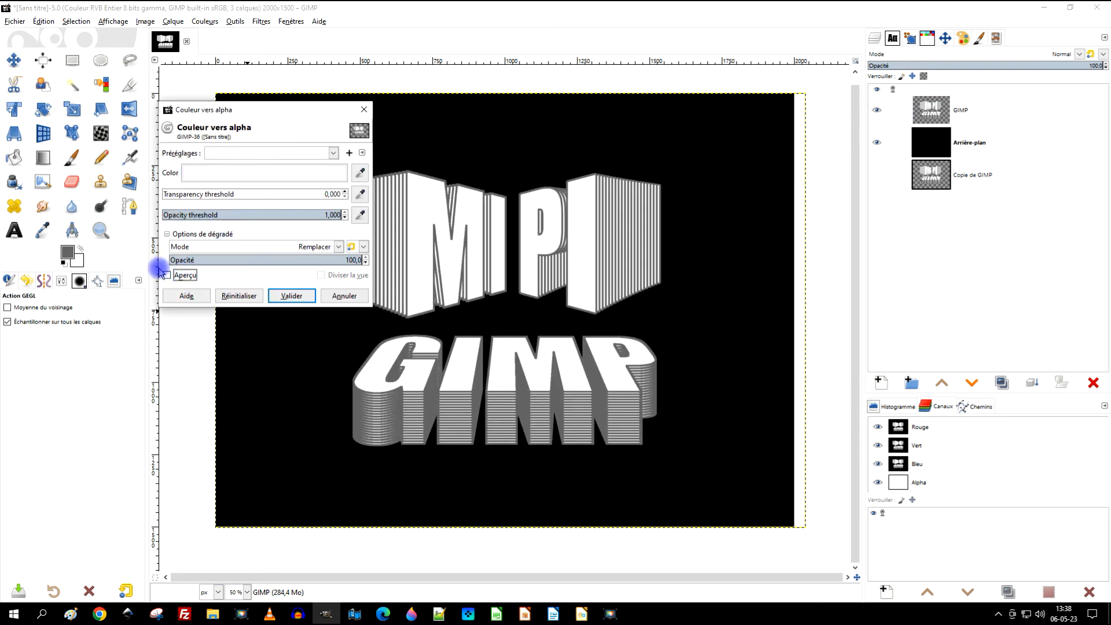
left_click(361, 172)
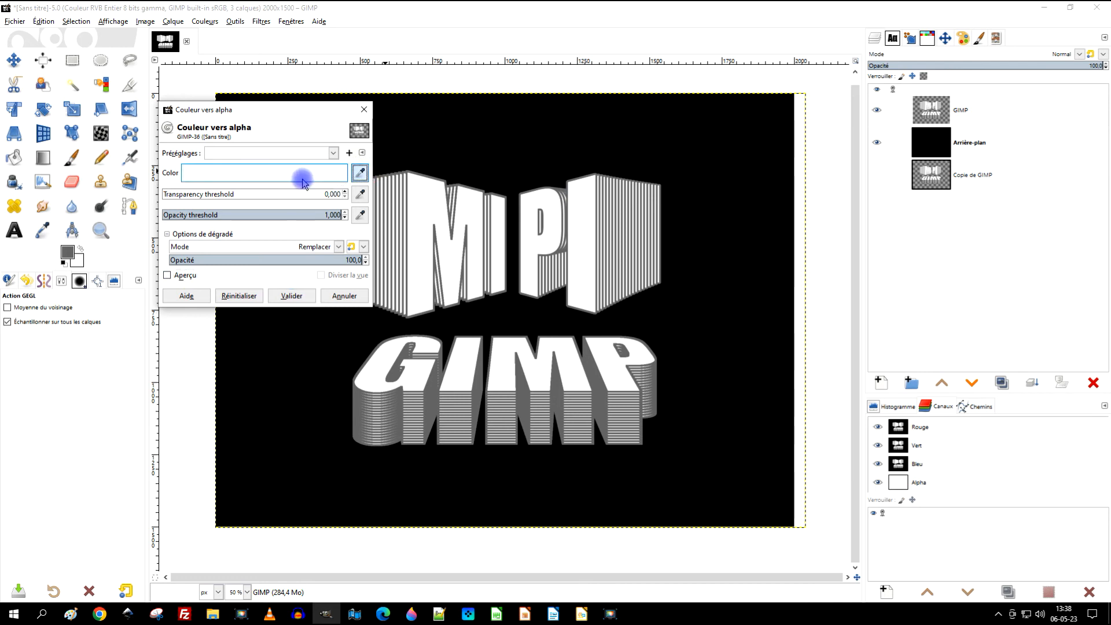
scroll(633, 216, "up", 5)
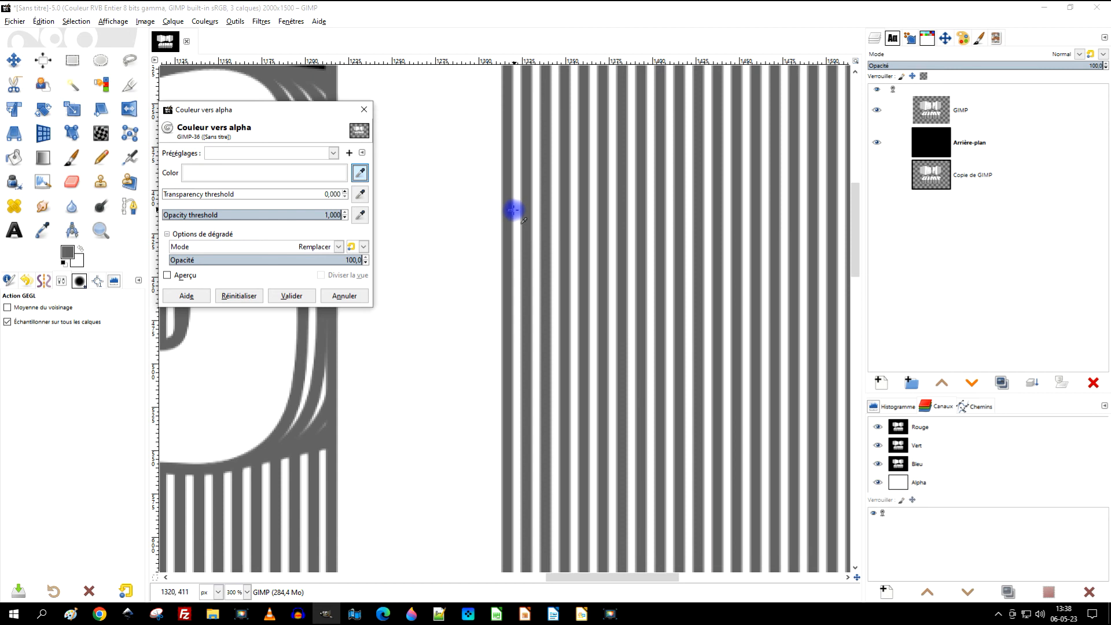
left_click(507, 212)
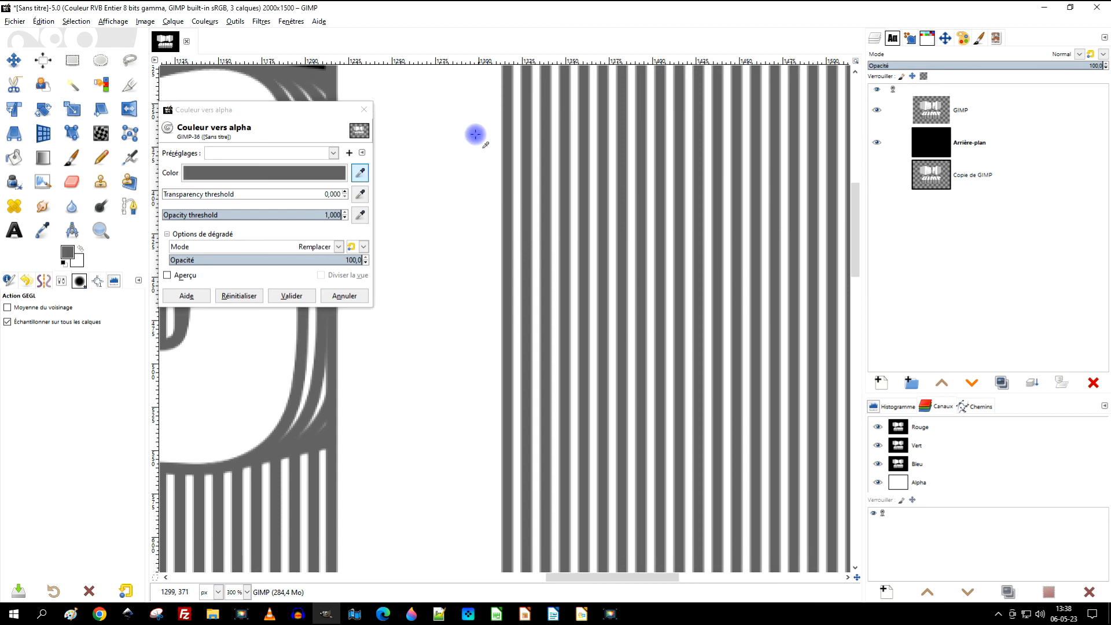
left_click(175, 276)
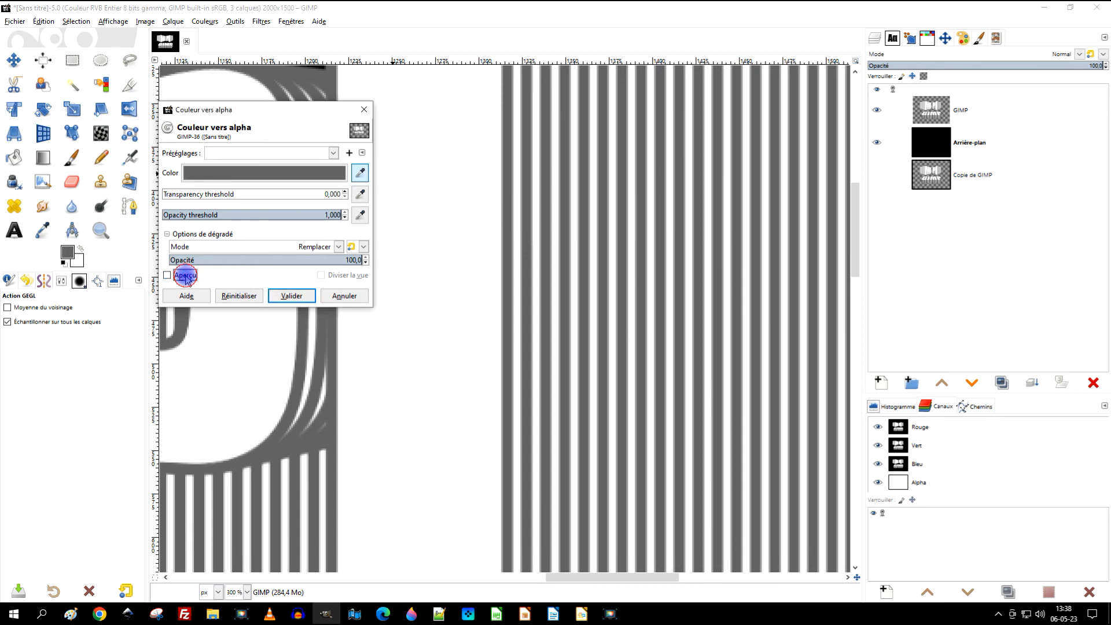
scroll(457, 270, "down", 3)
scroll(472, 266, "down", 1)
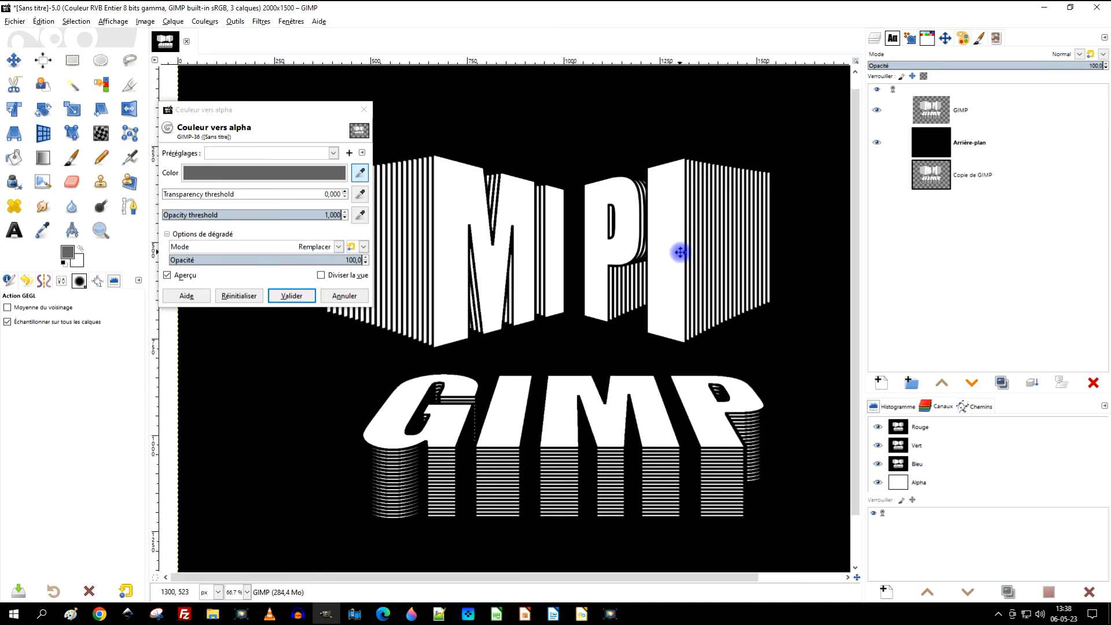
left_click(292, 297)
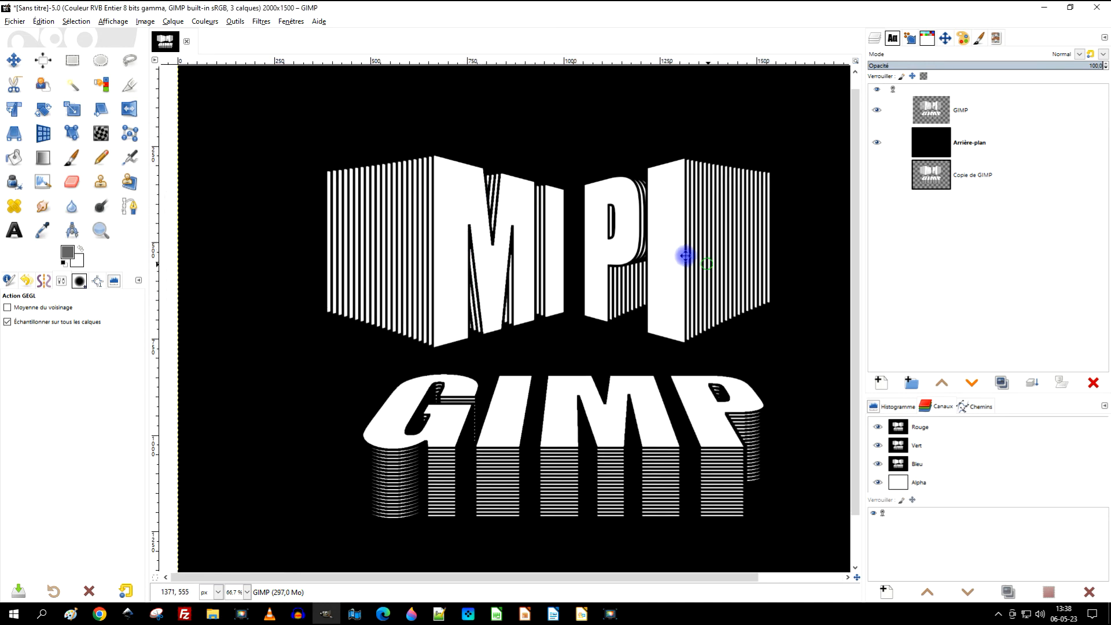
Step: Fit the GIMP layer to the image size
left_click_drag(713, 262, 655, 244)
scroll(656, 243, "down", 1)
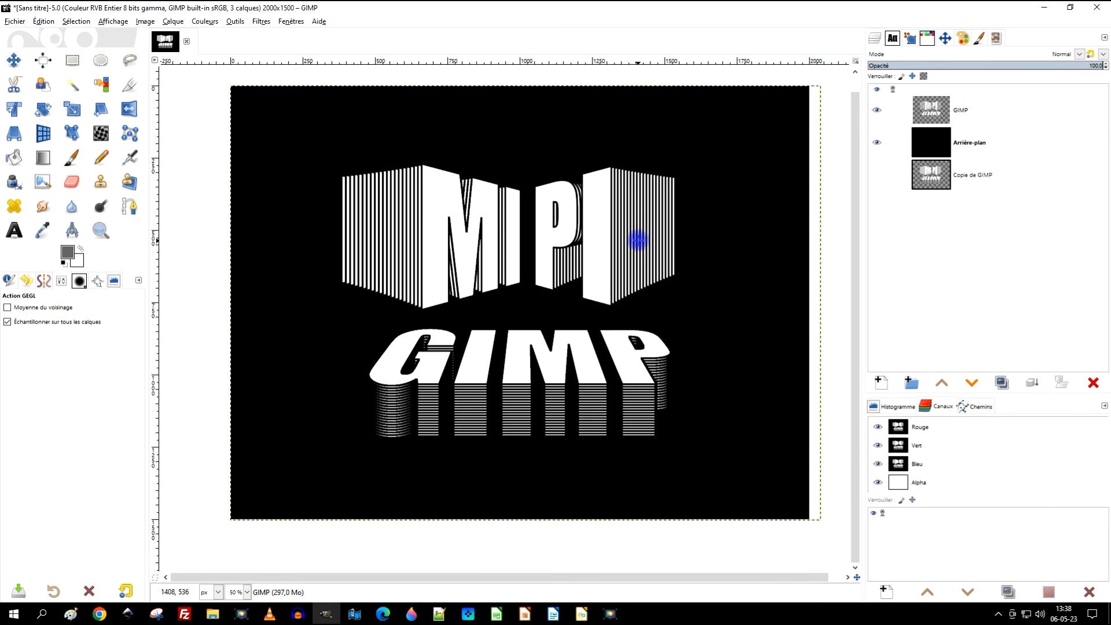
right_click(935, 116)
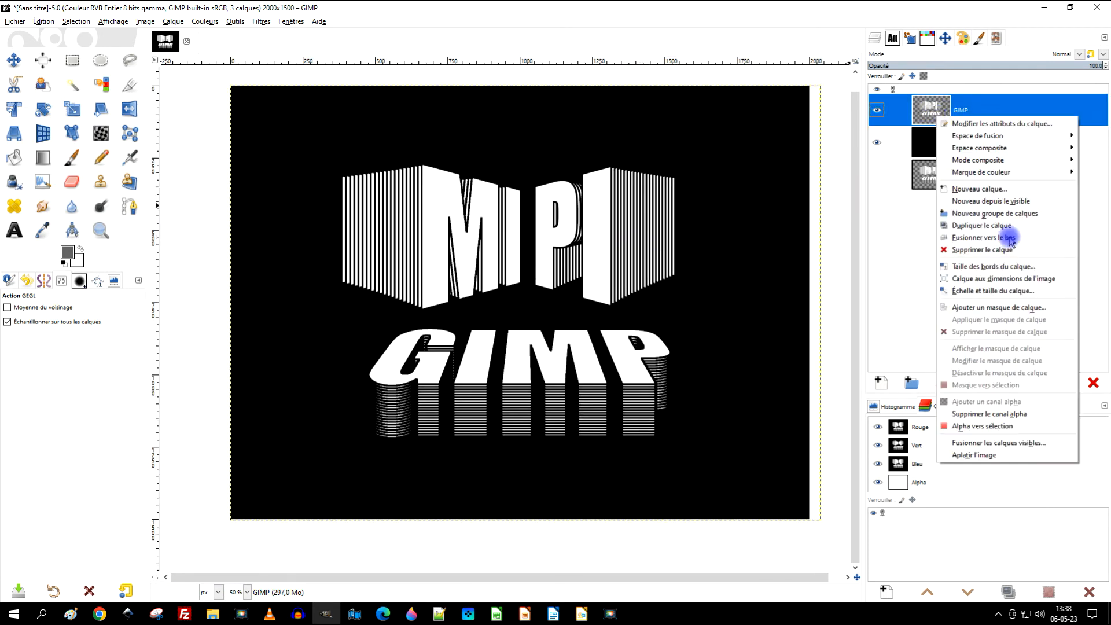
left_click(1022, 282)
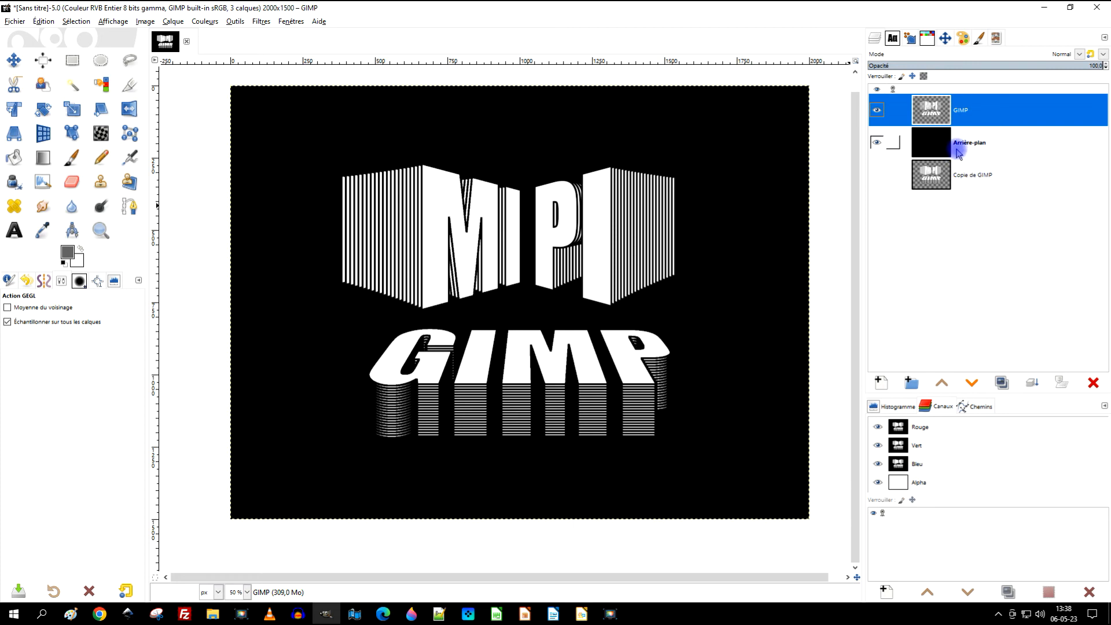
Step: Colorize the background layer blue with hue 0.5751, saturation 1.0000 and lightness 0.387
left_click(939, 152)
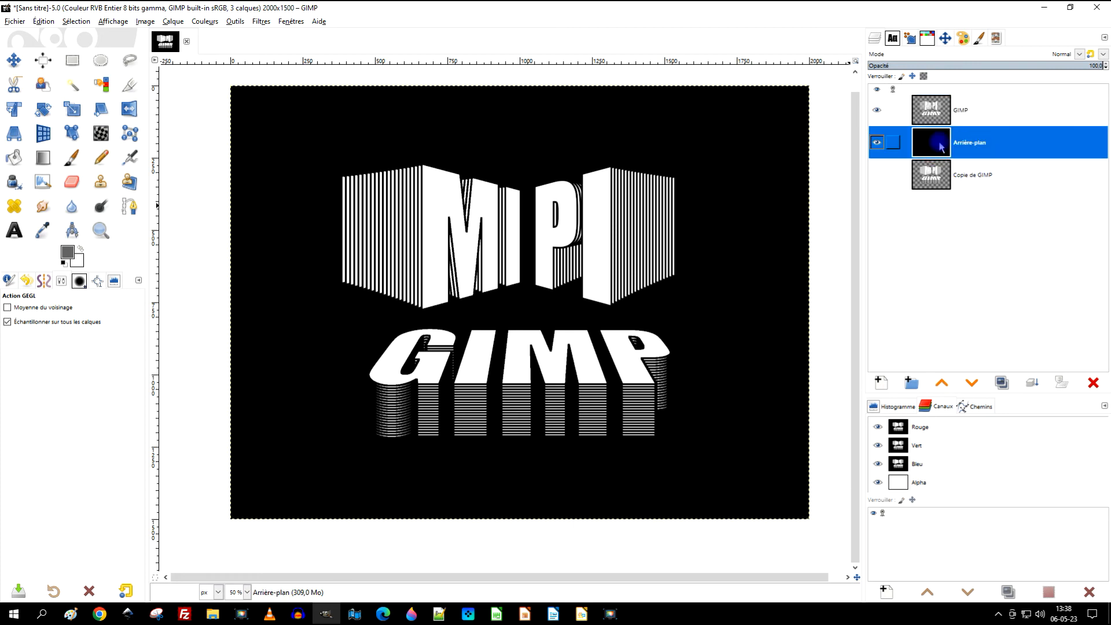
left_click(203, 20)
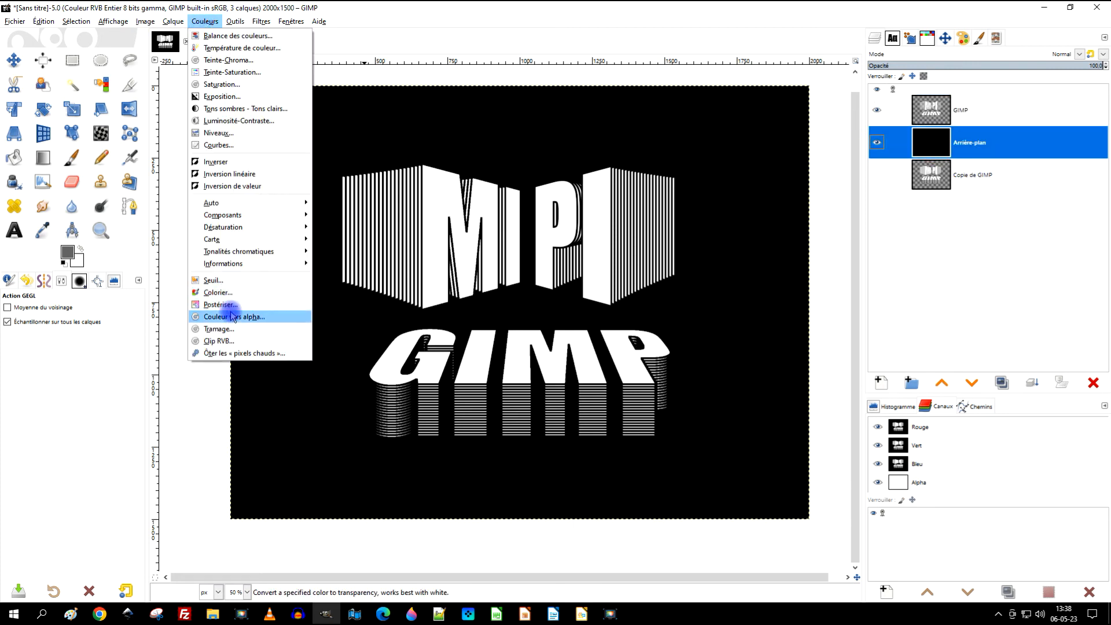
left_click(232, 291)
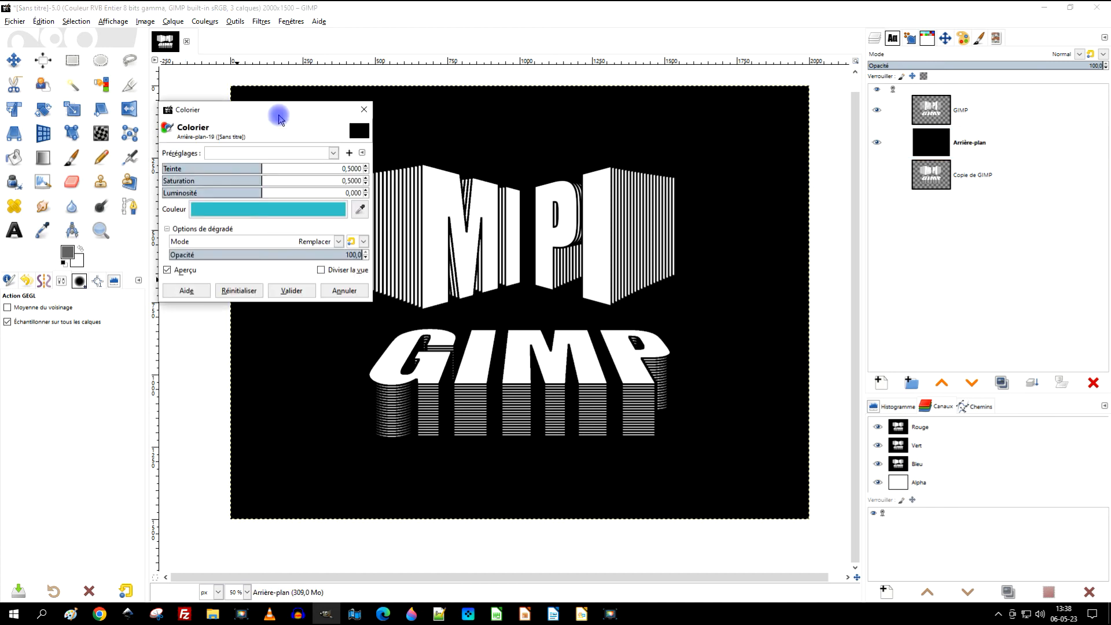
left_click_drag(260, 193, 324, 182)
mouse_move(229, 168)
left_mouse_down()
mouse_move(179, 165)
mouse_move(232, 169)
left_mouse_up()
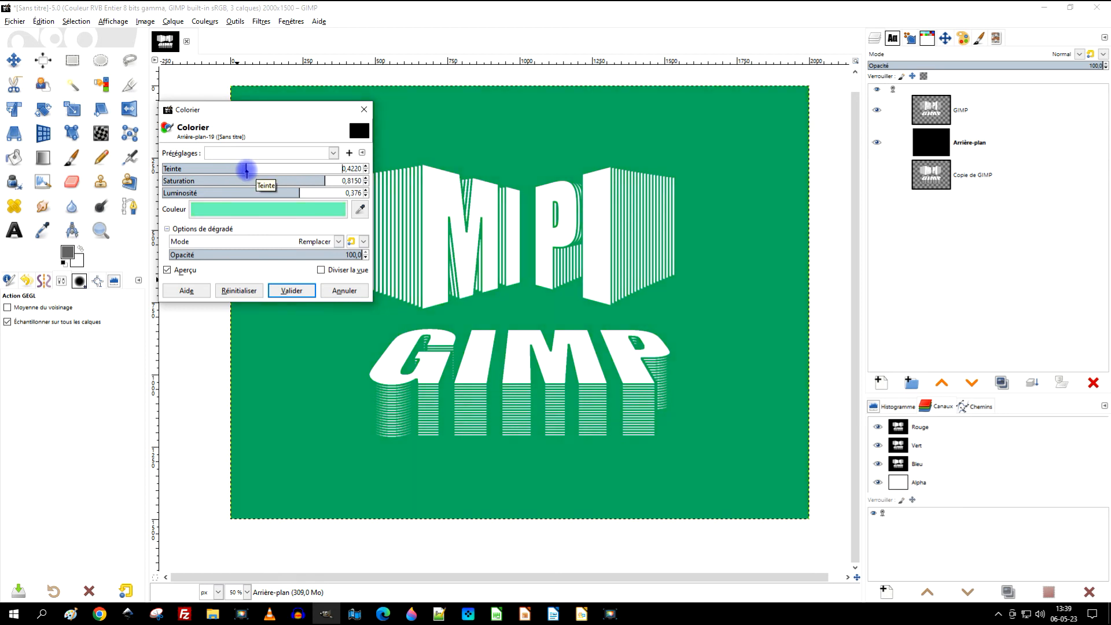
left_click_drag(259, 171, 275, 172)
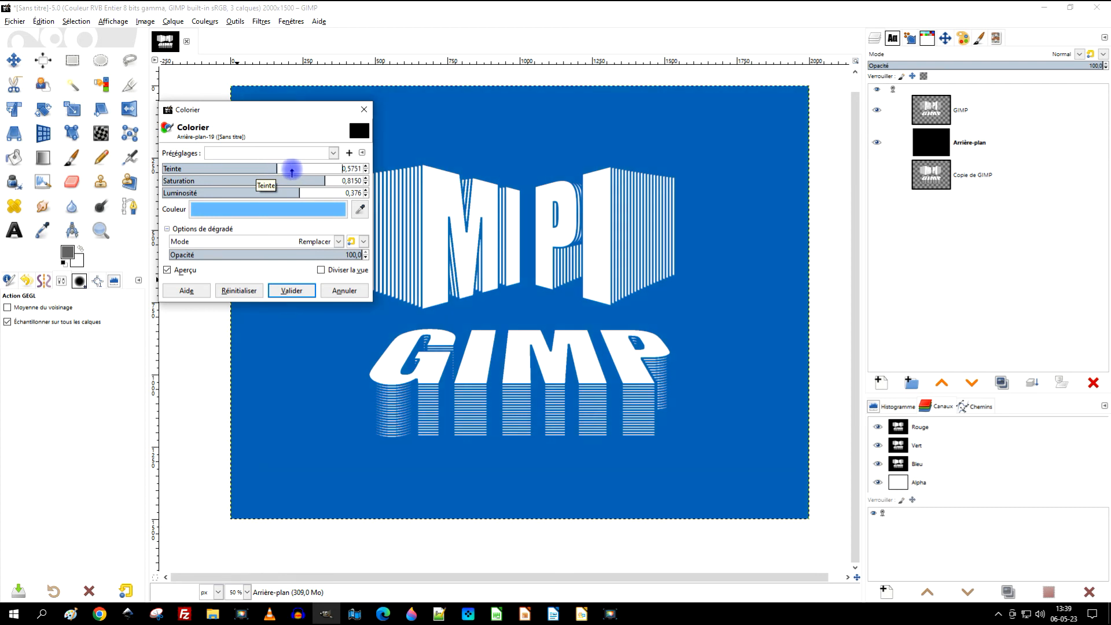
left_click_drag(320, 180, 354, 177)
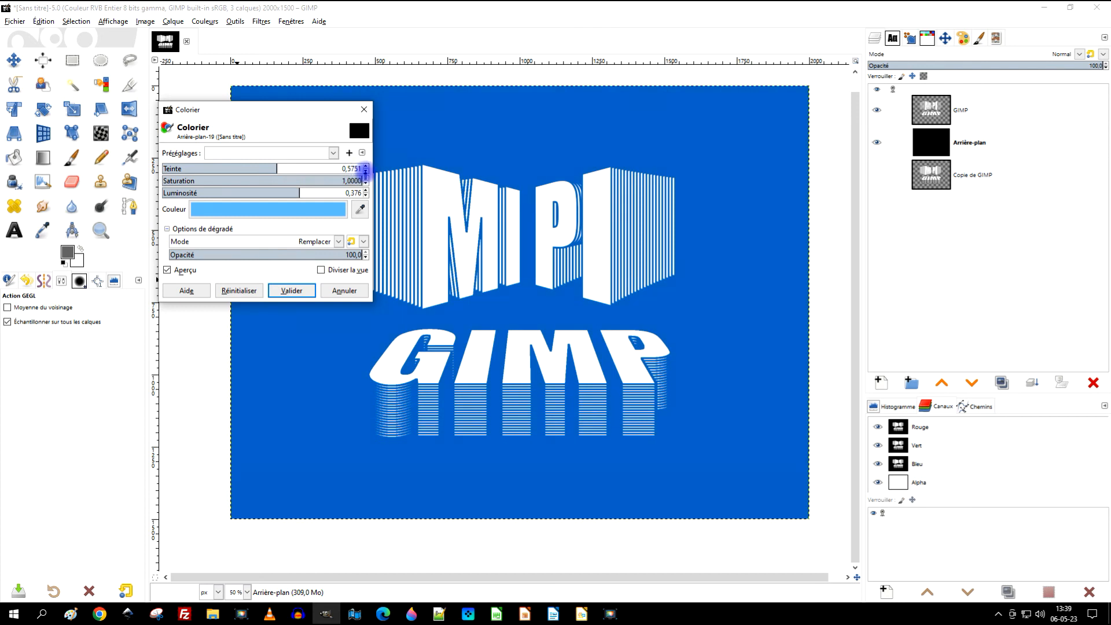
left_click_drag(303, 192, 300, 191)
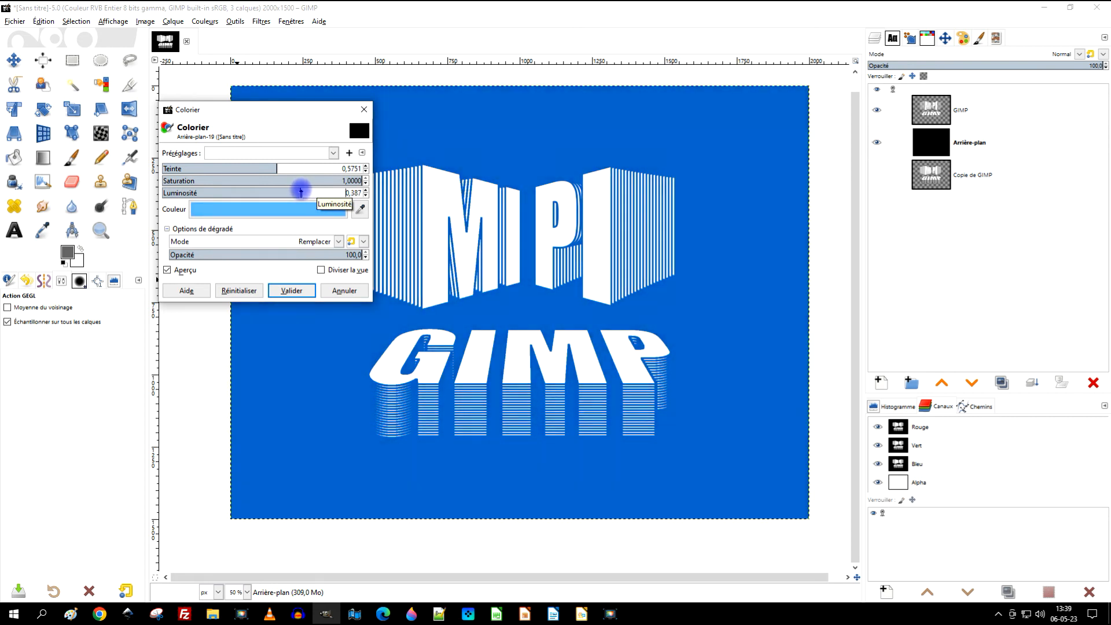
left_click(288, 290)
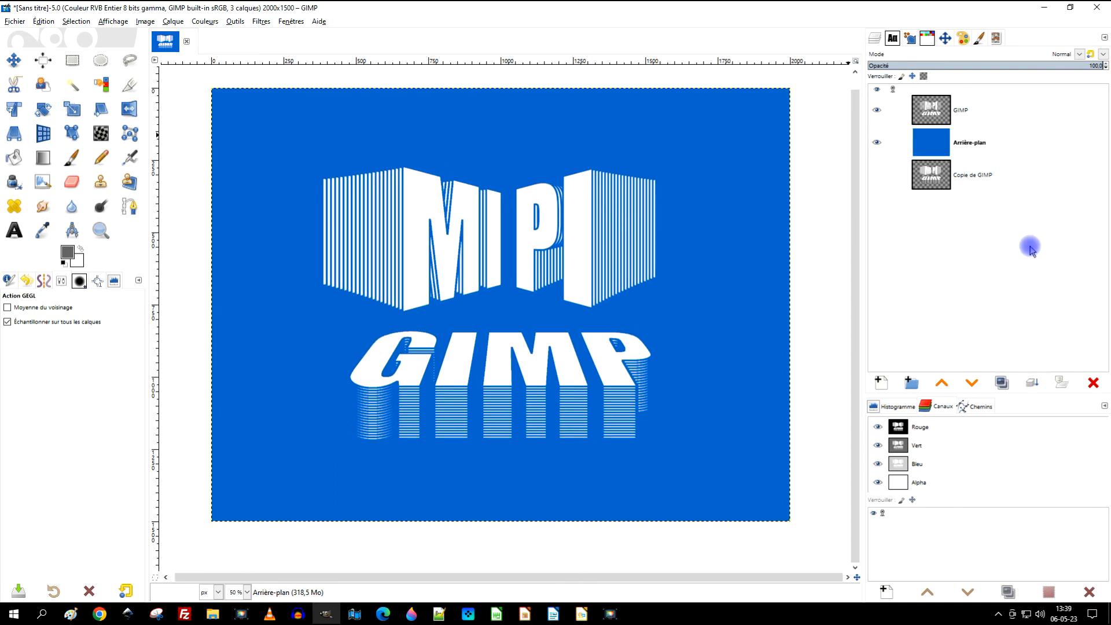
Step: Sample the image's blue background as both foreground and background colour, and open the foreground colour for editing
left_click(42, 233)
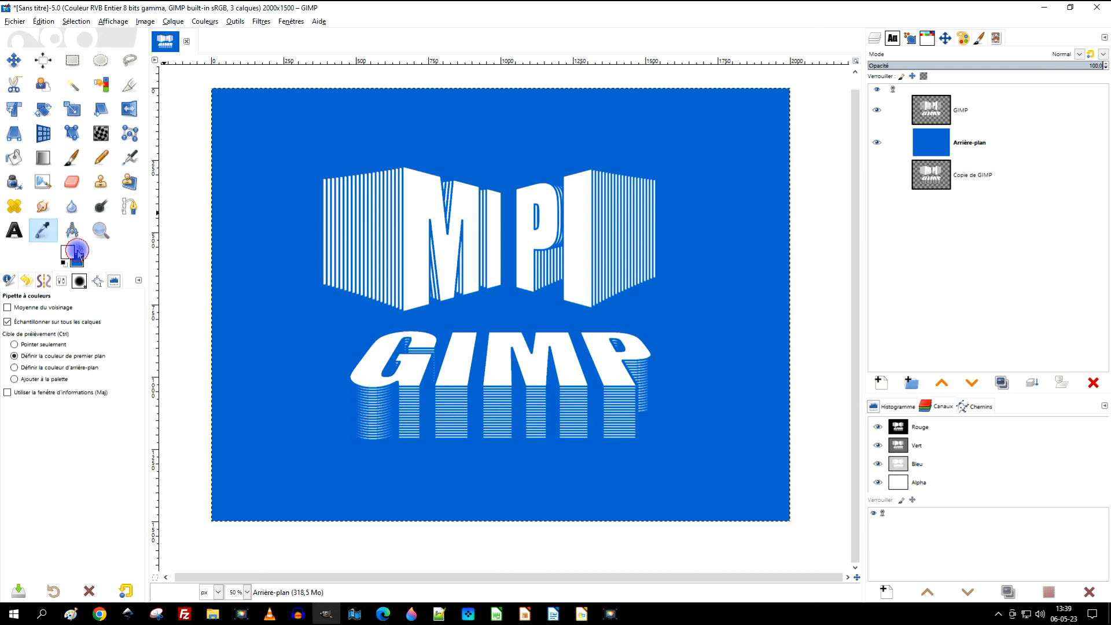
left_click(238, 233)
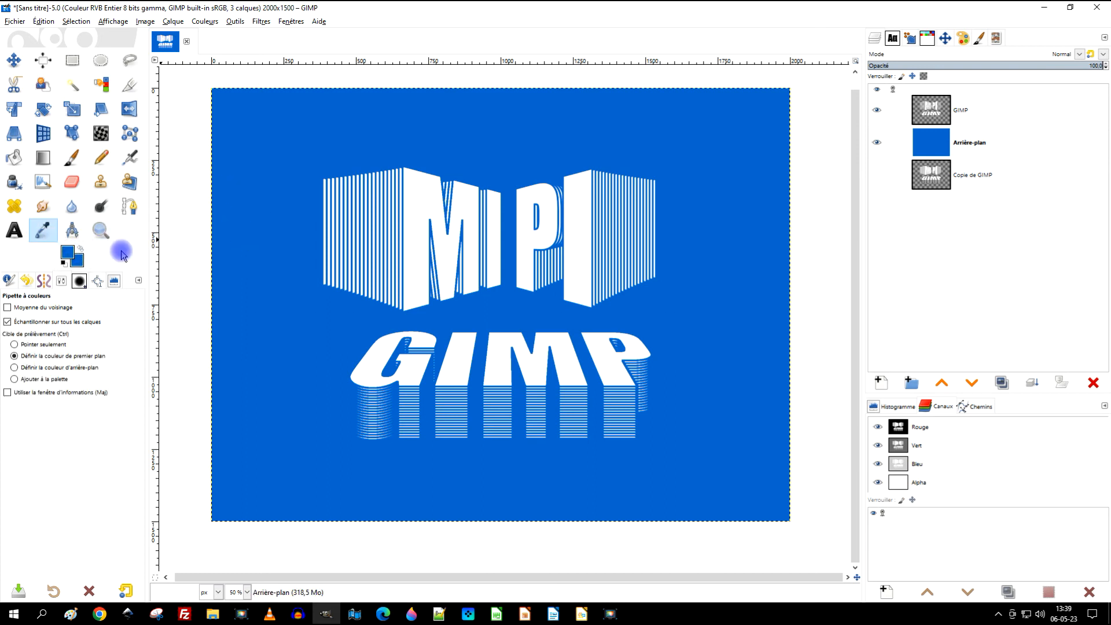
left_click(69, 254)
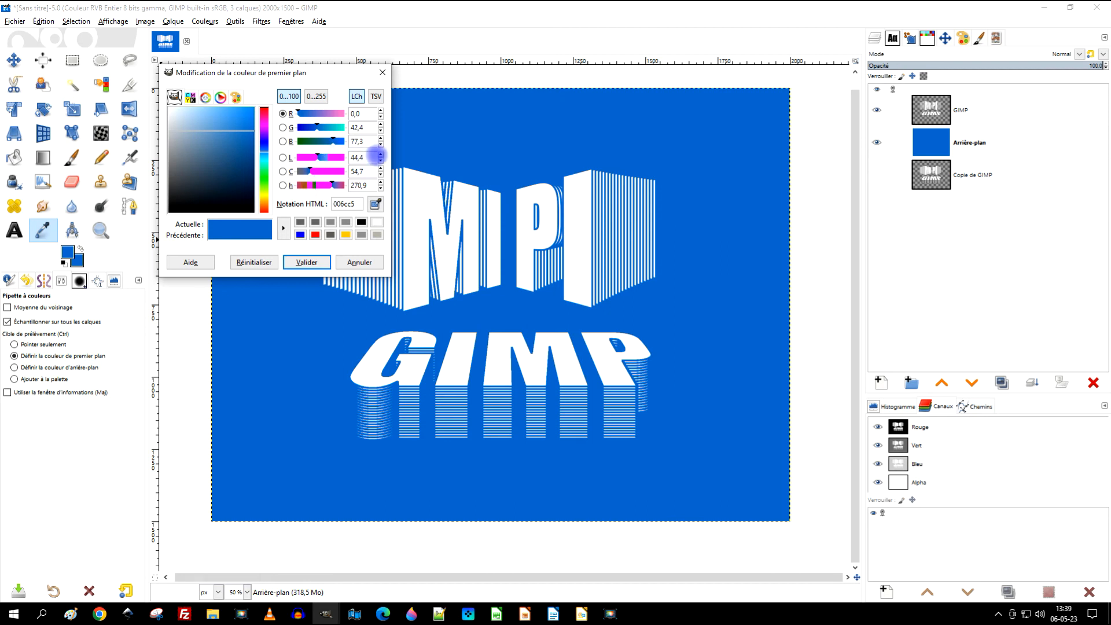
left_click(380, 155)
left_click(381, 155)
left_click(381, 155)
left_click(381, 155)
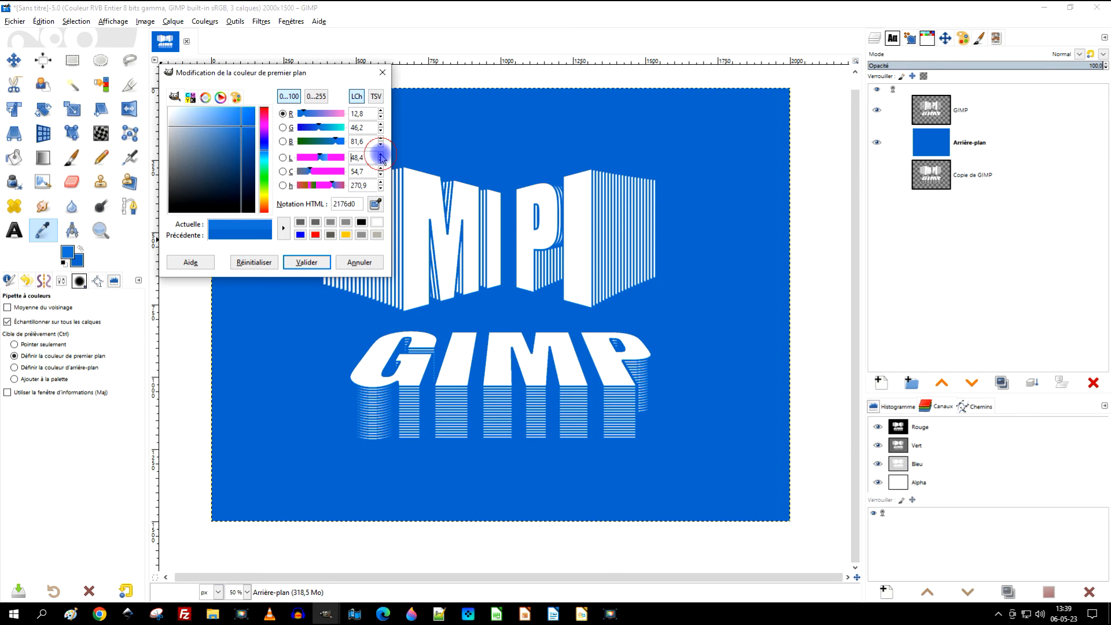
left_click(381, 155)
left_click(381, 155)
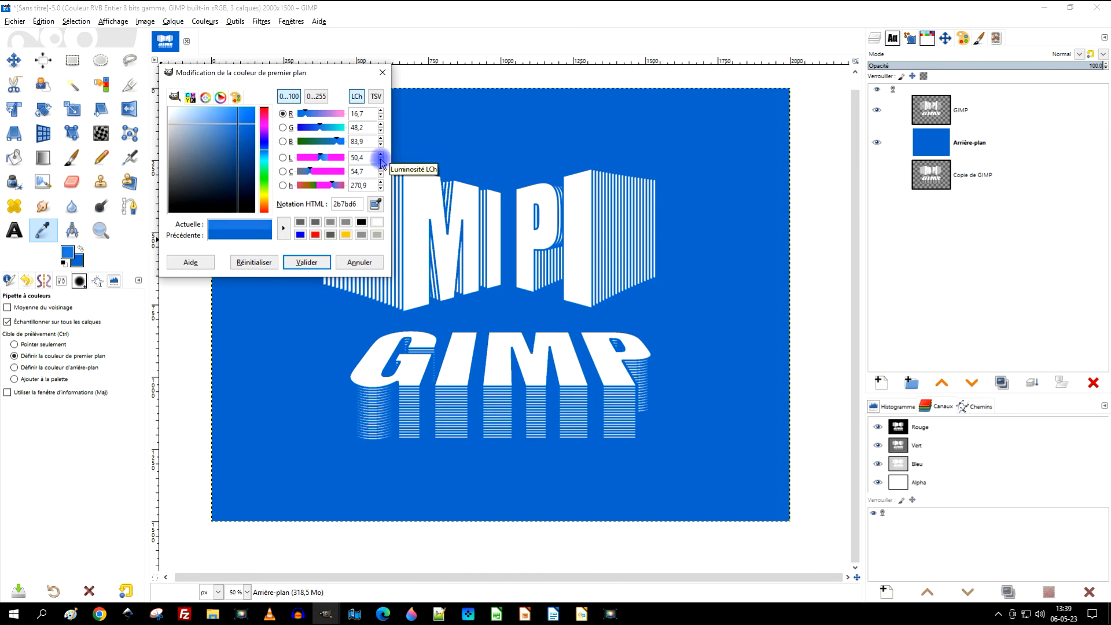
left_click(381, 161)
left_click(381, 161)
left_click(381, 162)
left_click(381, 161)
left_click(381, 162)
left_click(381, 162)
left_click(381, 162)
left_click(381, 162)
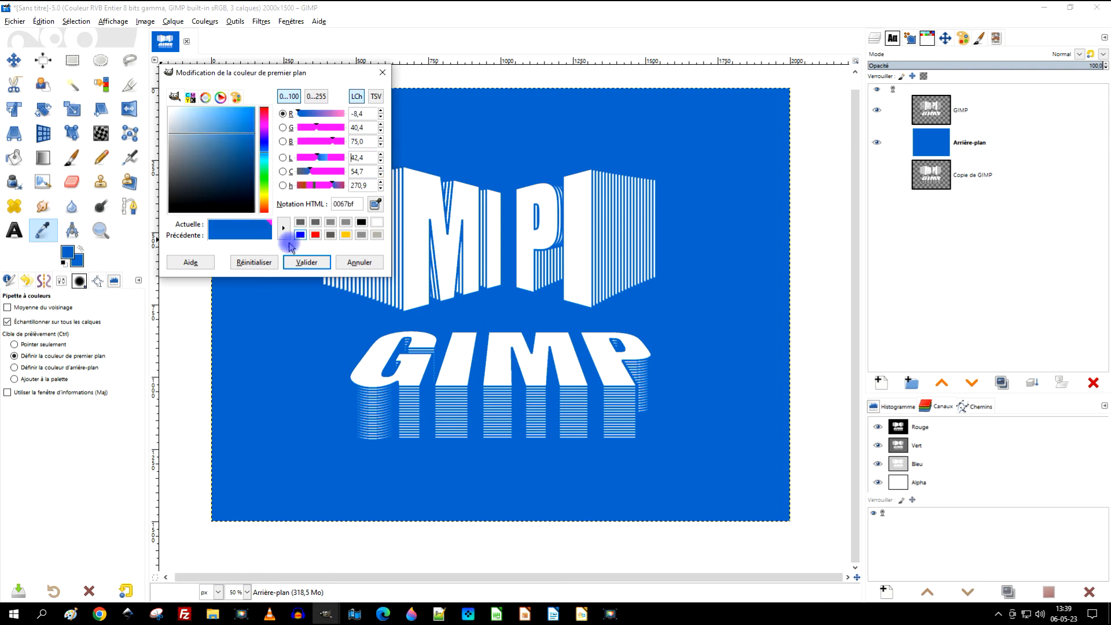
left_click(253, 262)
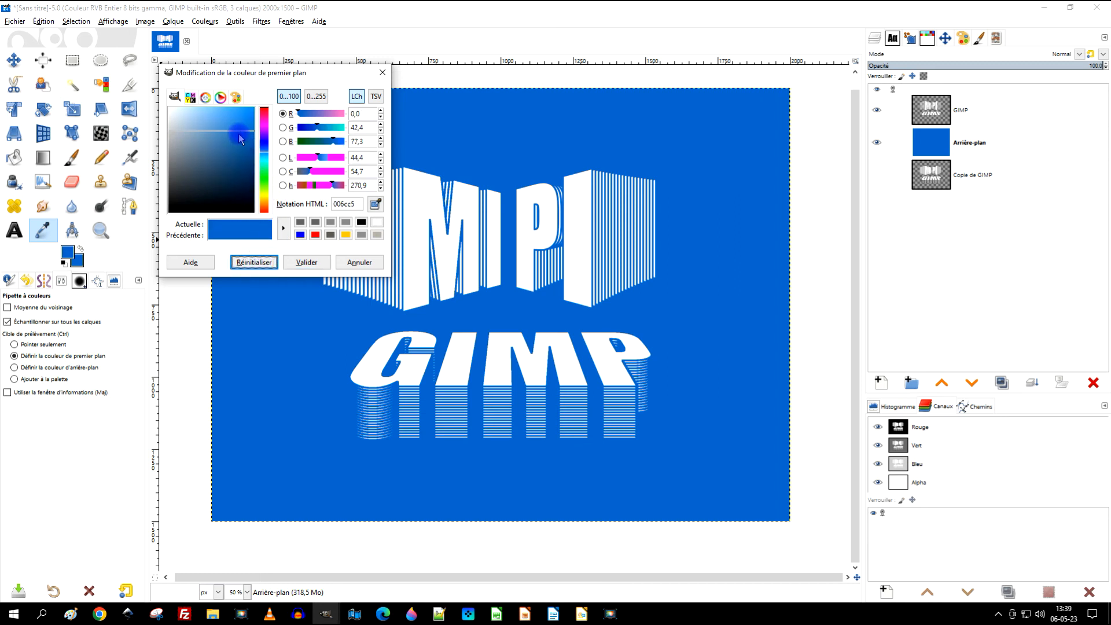
Step: Set the foreground colour to a darker blue, about 145f9d
left_click_drag(240, 131, 246, 153)
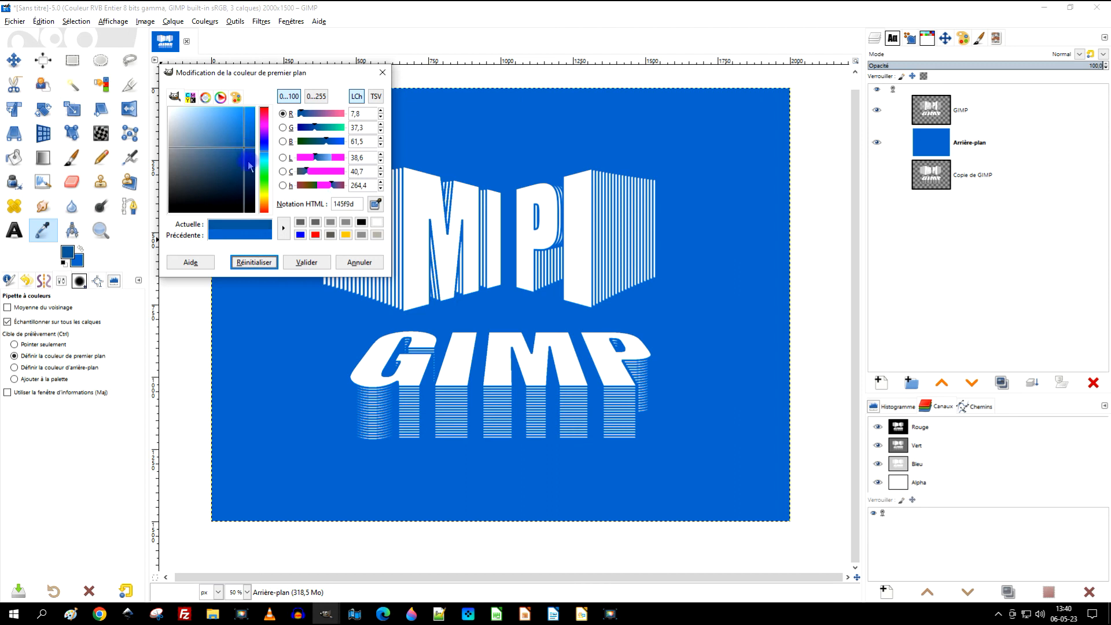
left_click(302, 260)
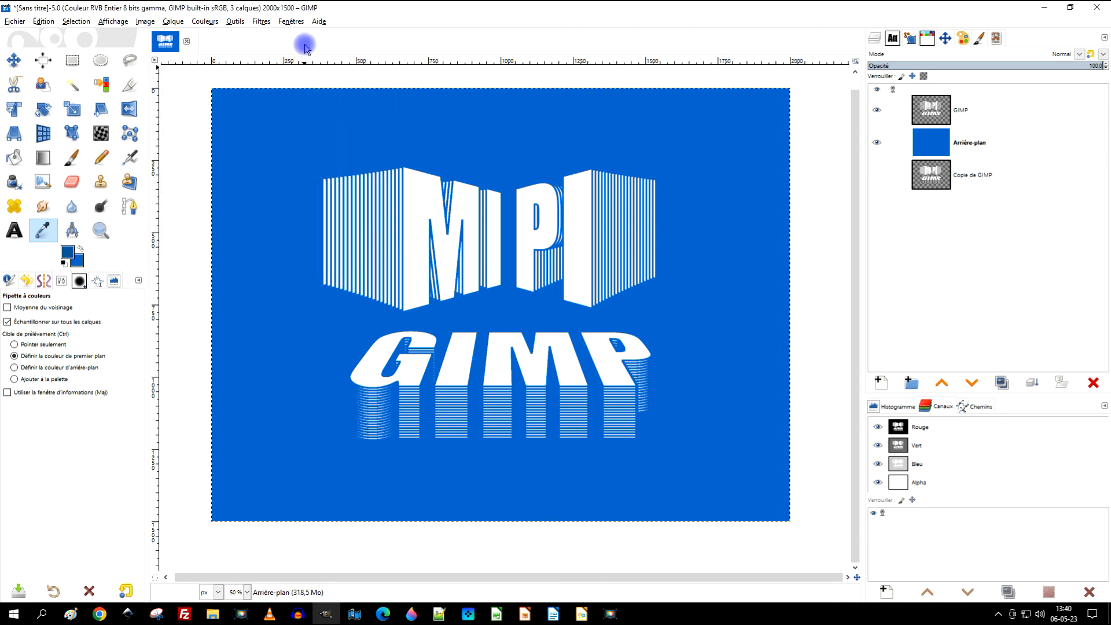
Step: Draw a radial foreground-to-background (RGB) gradient on the background layer from the image centre to about X 1848, Y 1366 px, with offset 54.1
left_click(50, 166)
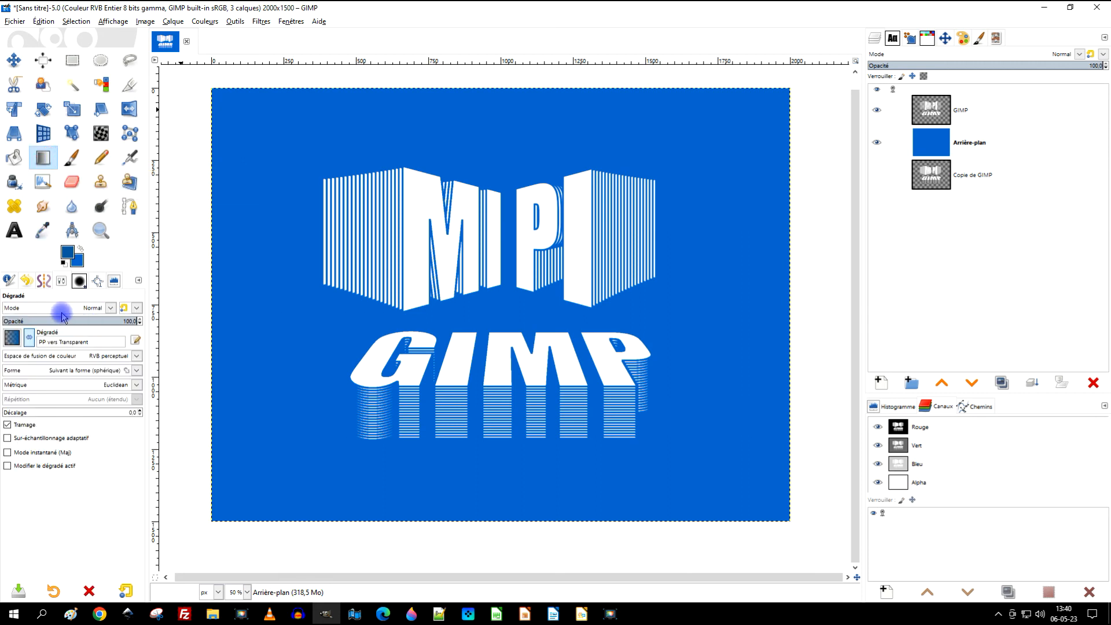
left_click(12, 337)
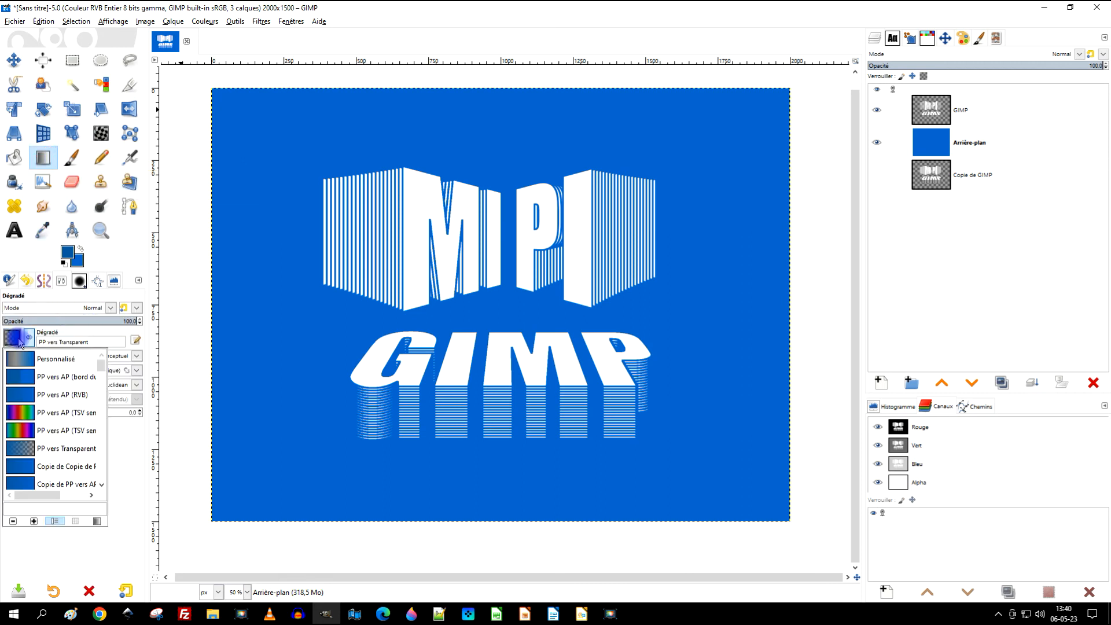
left_click(29, 399)
left_click(112, 371)
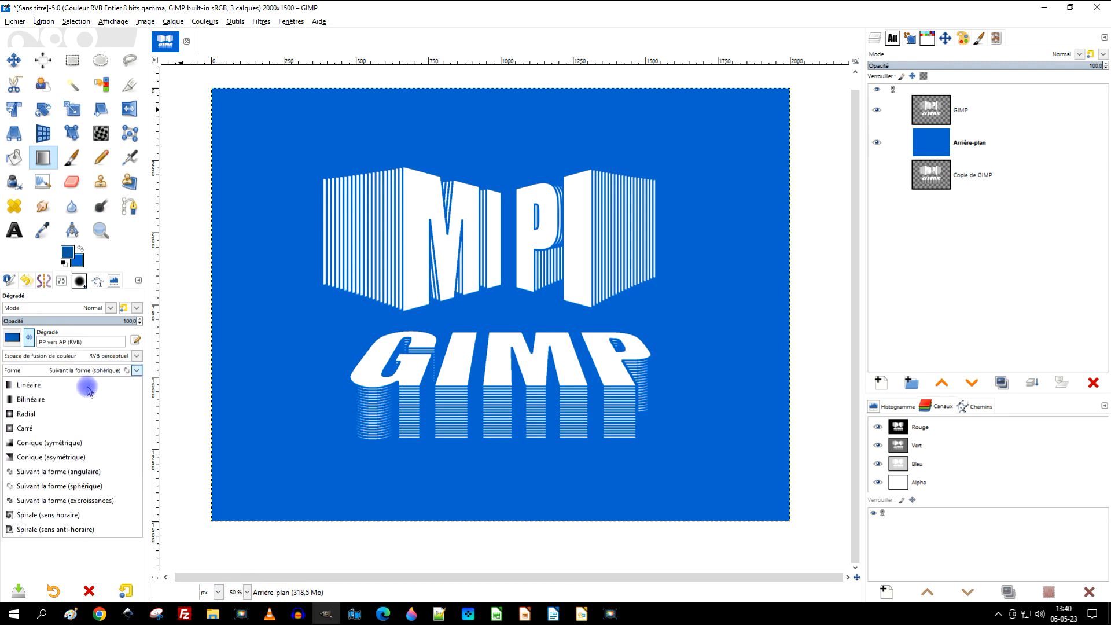
left_click(37, 415)
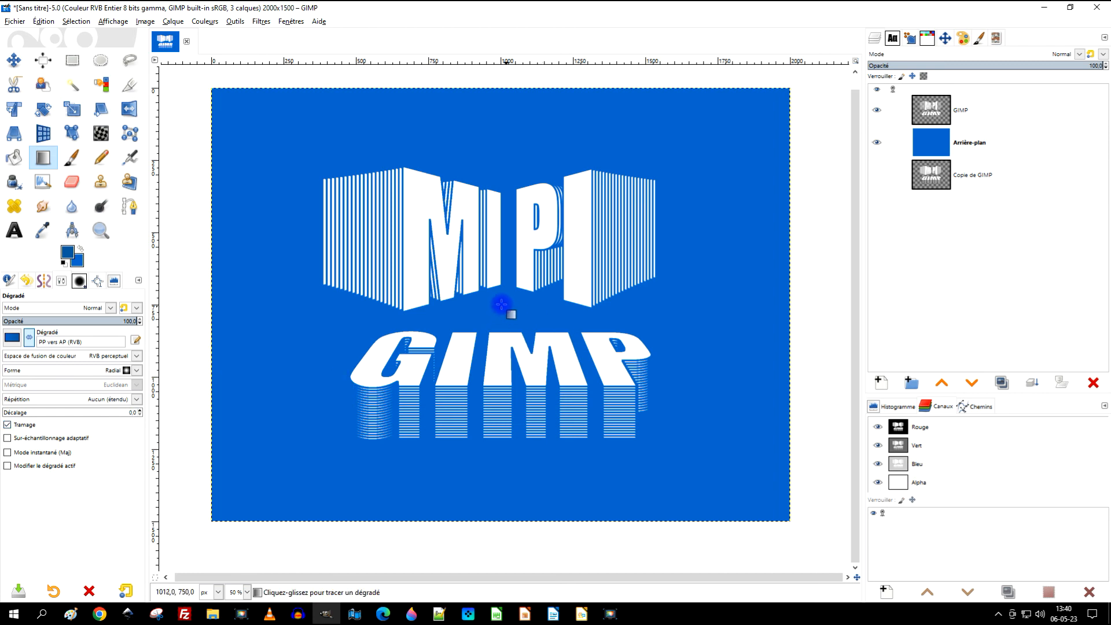
left_click_drag(497, 302, 746, 483)
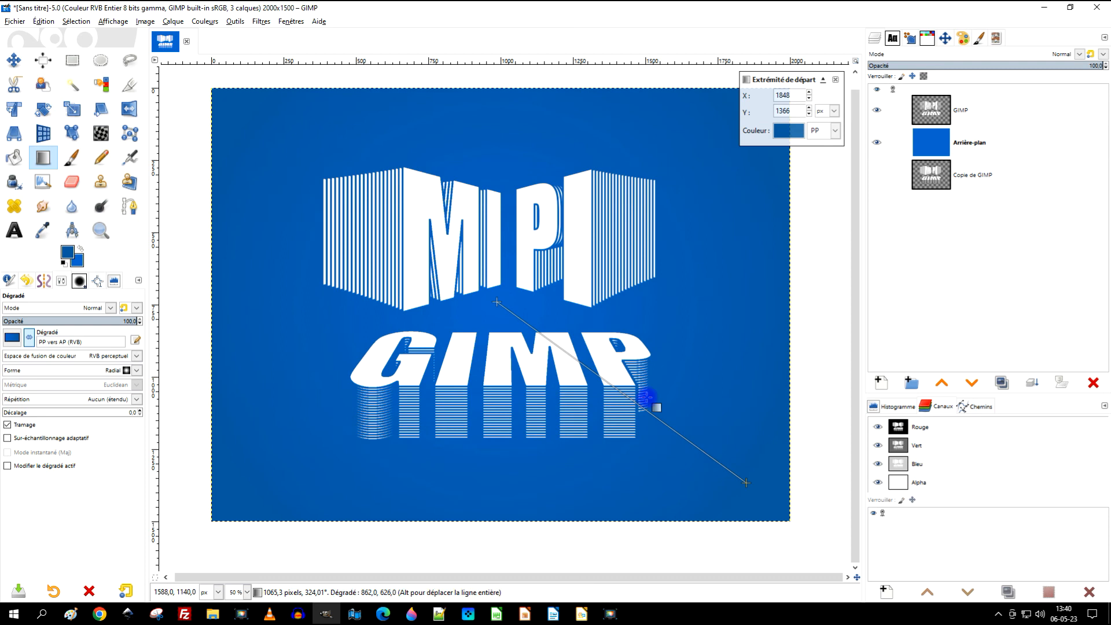
left_click_drag(42, 418, 75, 411)
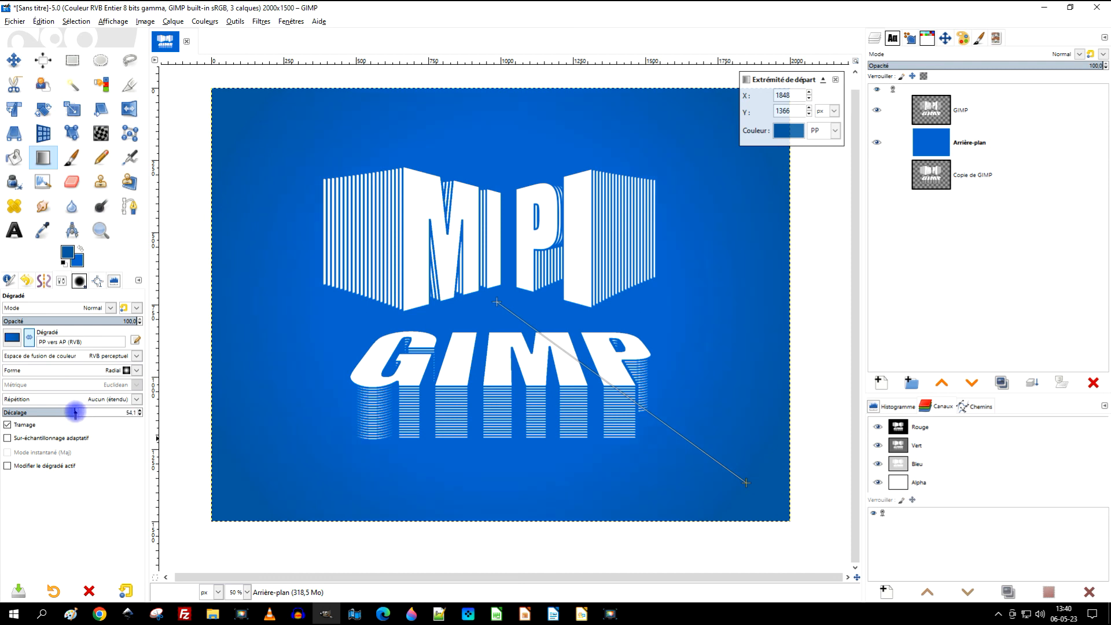
Step: Move the gradient's outer endpoint to about X 1716, Y 1214 px and inner one to about X 1018, Y 624 px, with offset 52.8
left_click_drag(747, 483, 720, 458)
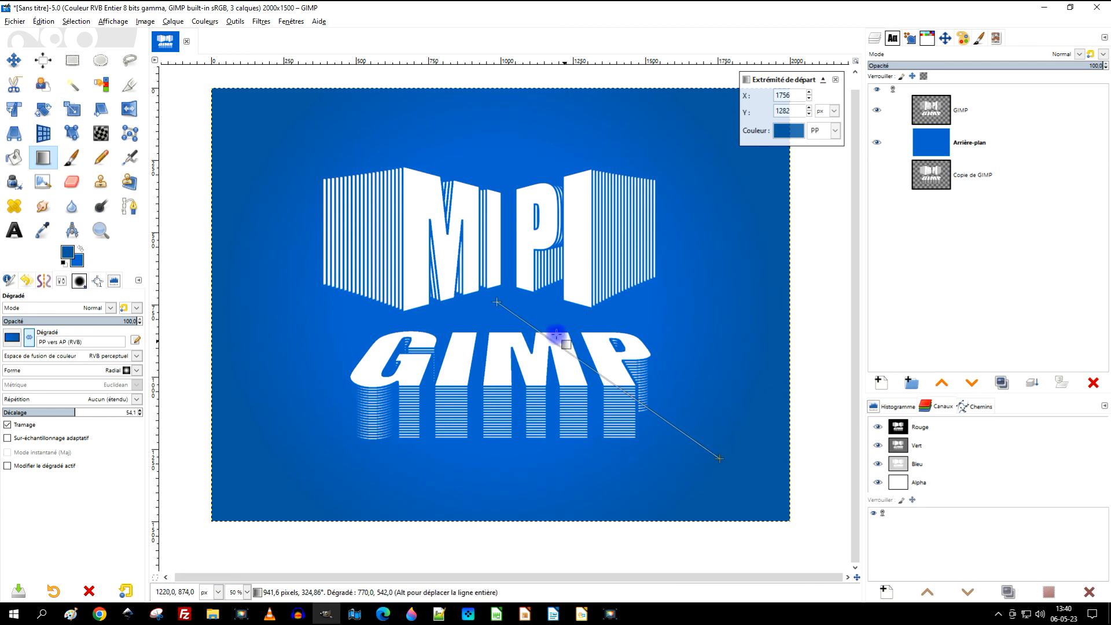
left_click_drag(499, 302, 505, 304)
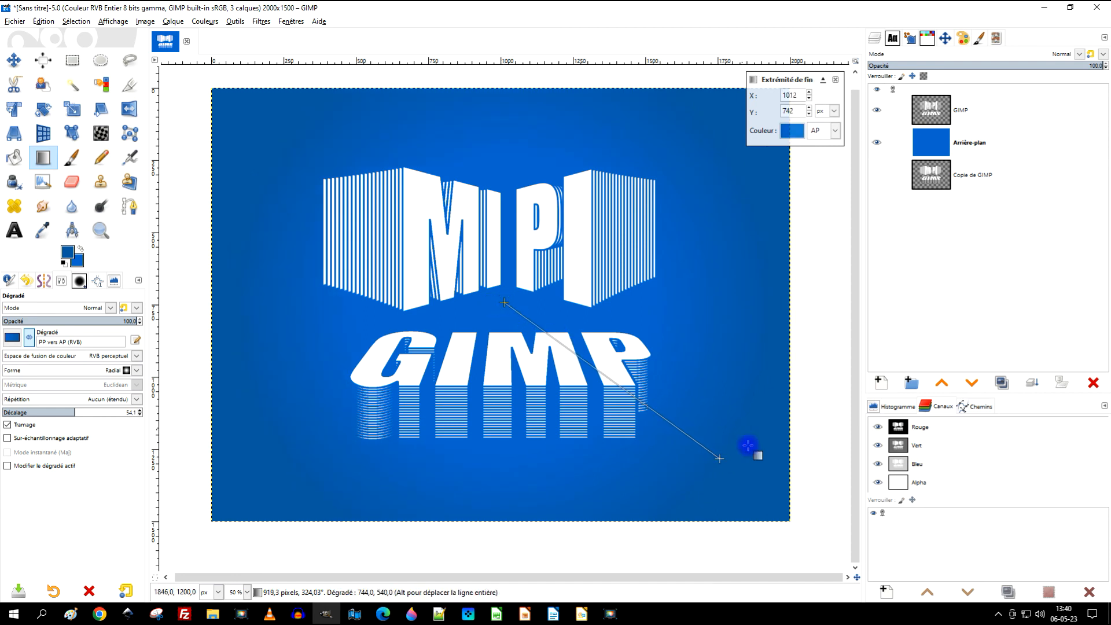
left_click_drag(720, 459, 709, 438)
left_click_drag(505, 303, 507, 268)
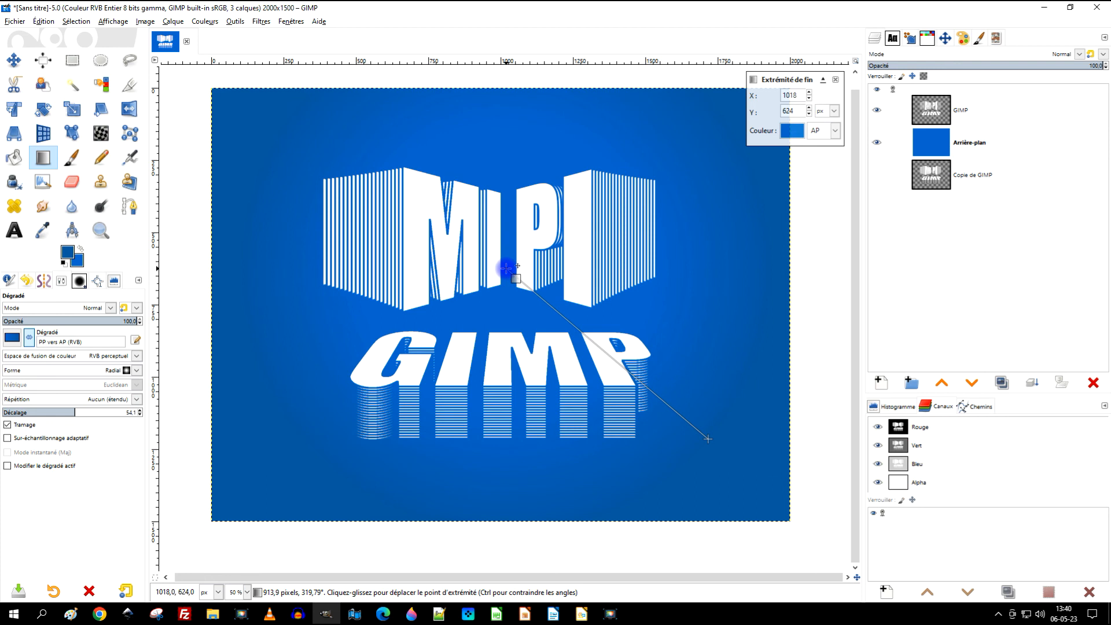
mouse_move(70, 413)
left_mouse_down()
mouse_move(45, 413)
mouse_move(136, 414)
mouse_move(73, 419)
left_mouse_up()
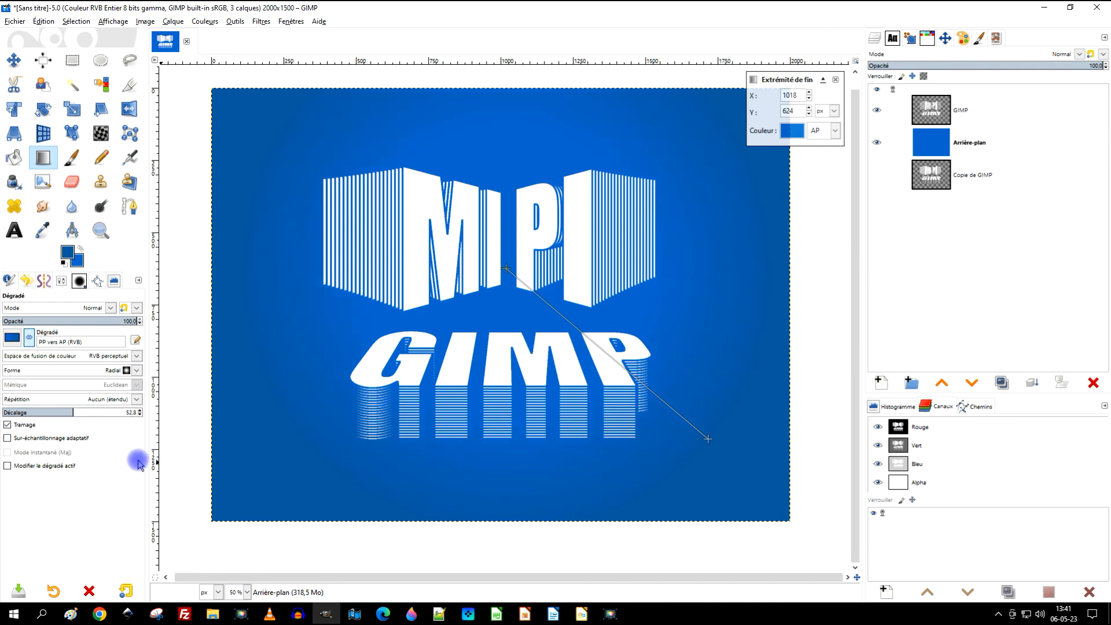
Step: Give the gradient's outer endpoint a fixed custom colour, a slightly brighter blue
left_click(708, 439)
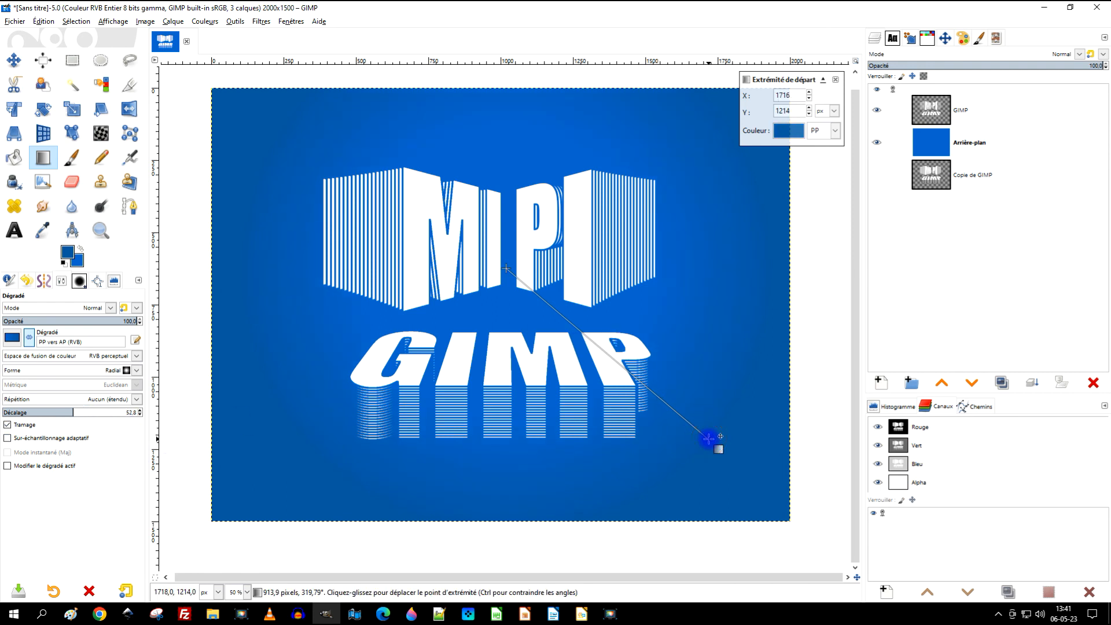
left_click(789, 130)
left_click_drag(764, 120, 802, 118)
left_click(826, 246)
left_click(826, 247)
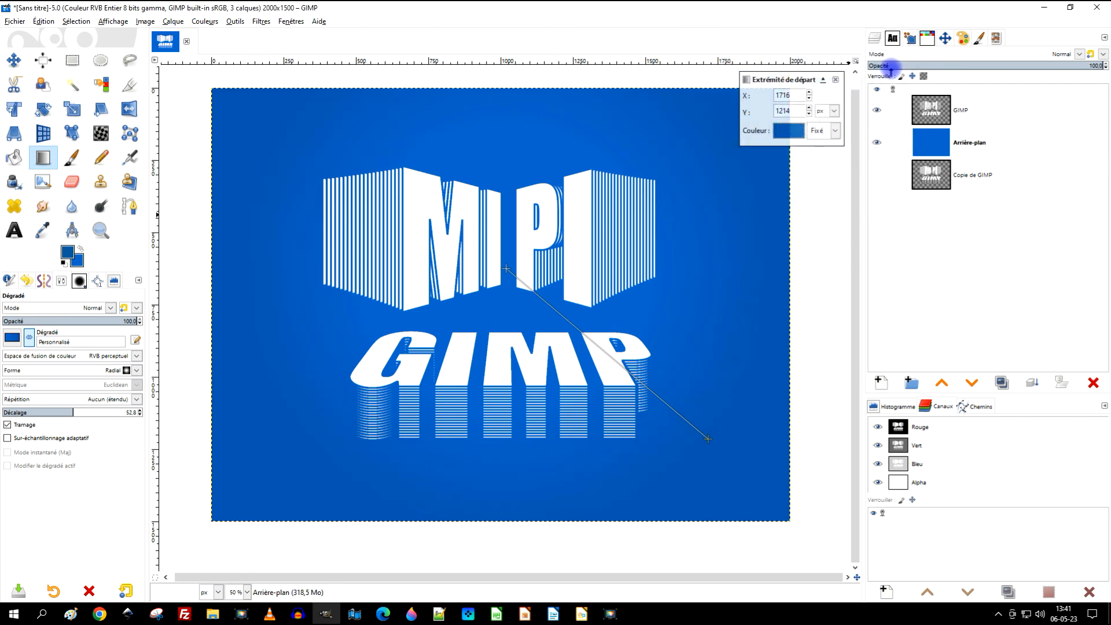
Step: Move the gradient's inner endpoint to about X 1018, Y 652 px and set its colour to the lighter blue 0079c5
left_click(509, 273)
left_click_drag(509, 272, 508, 280)
left_click(801, 132)
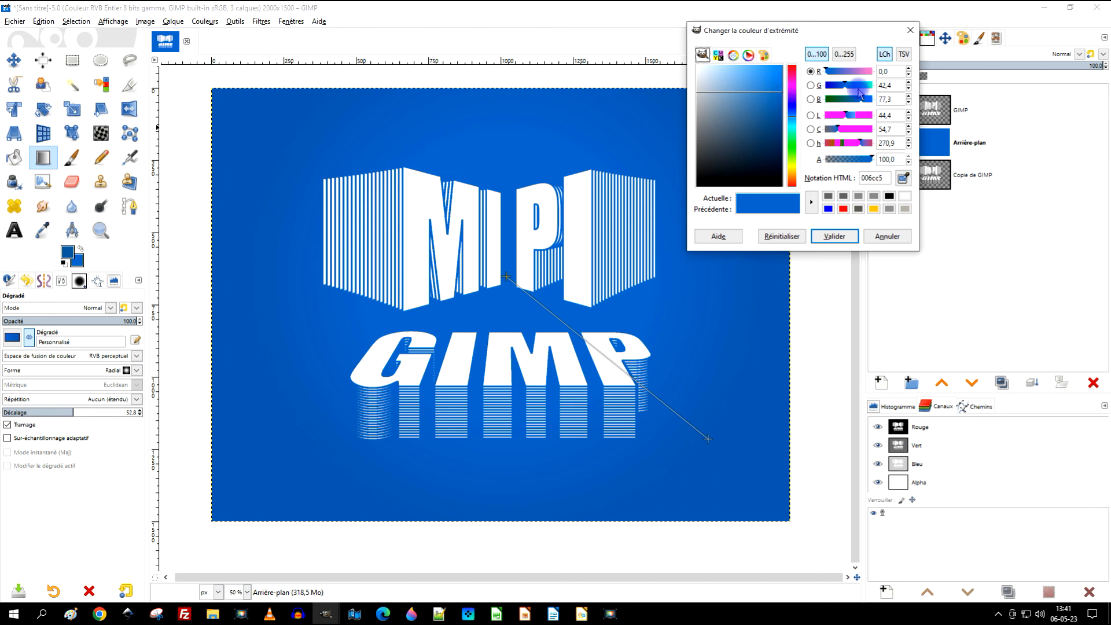
left_click(909, 90)
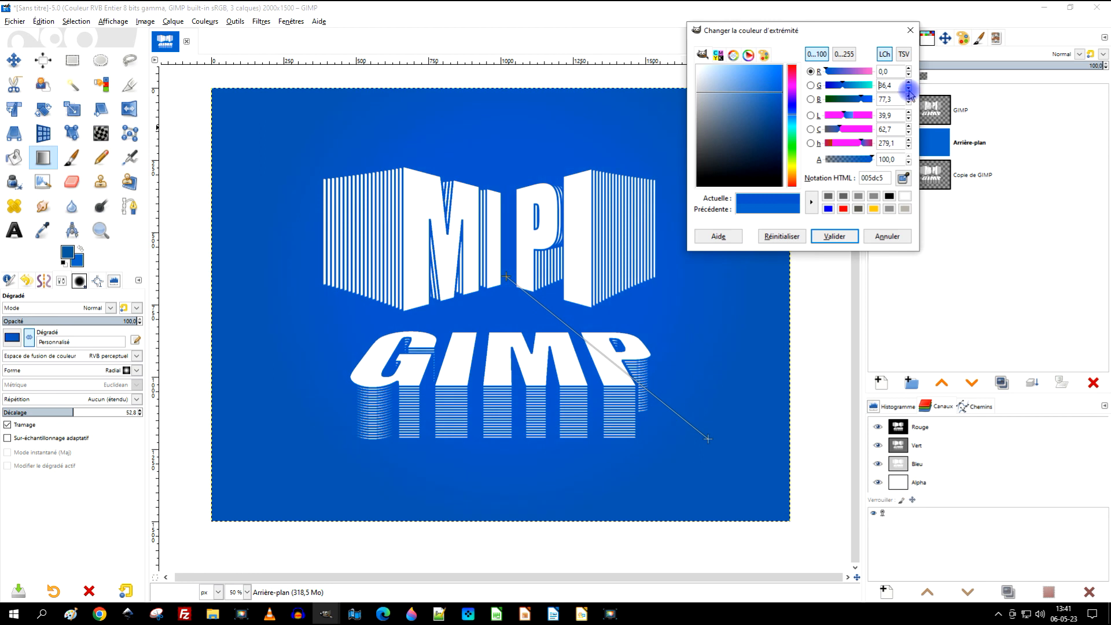
left_click(909, 82)
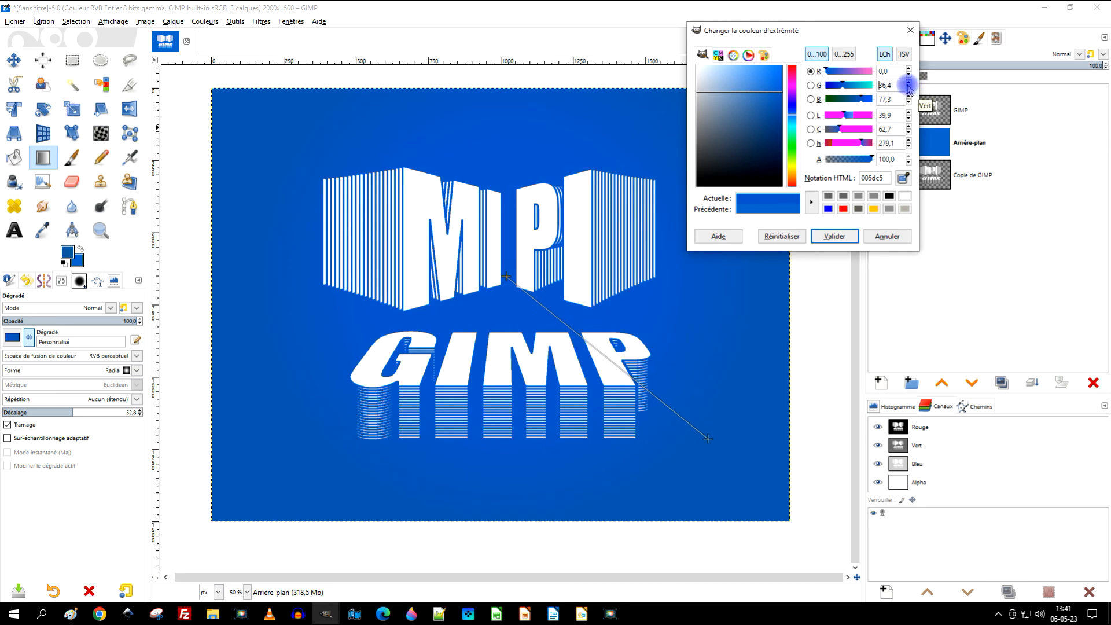
left_click(909, 82)
left_click(908, 83)
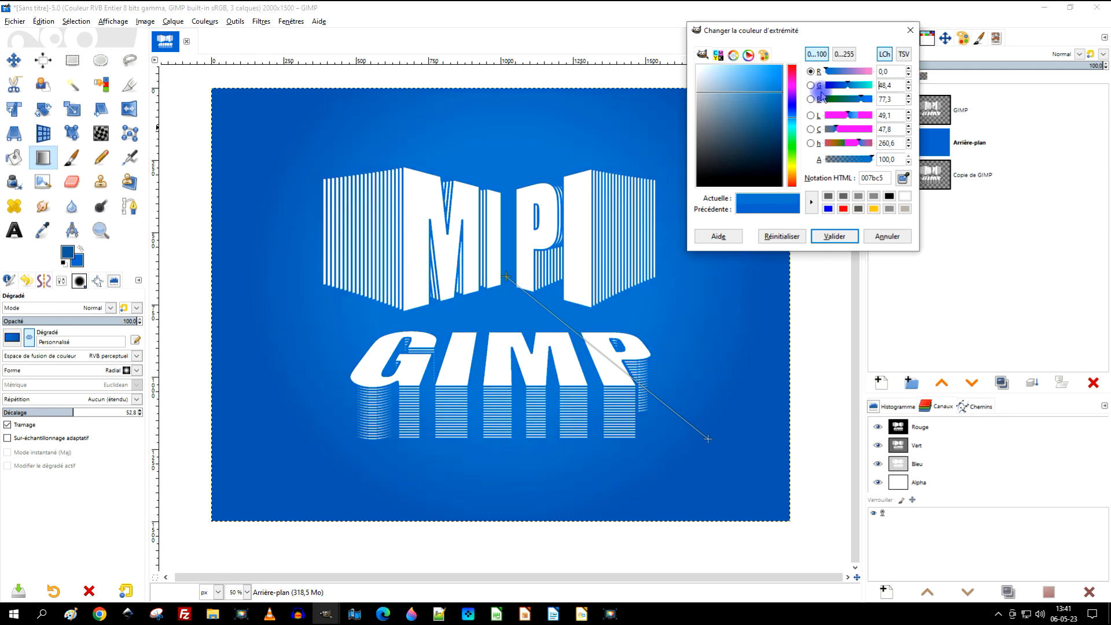
left_click(853, 86)
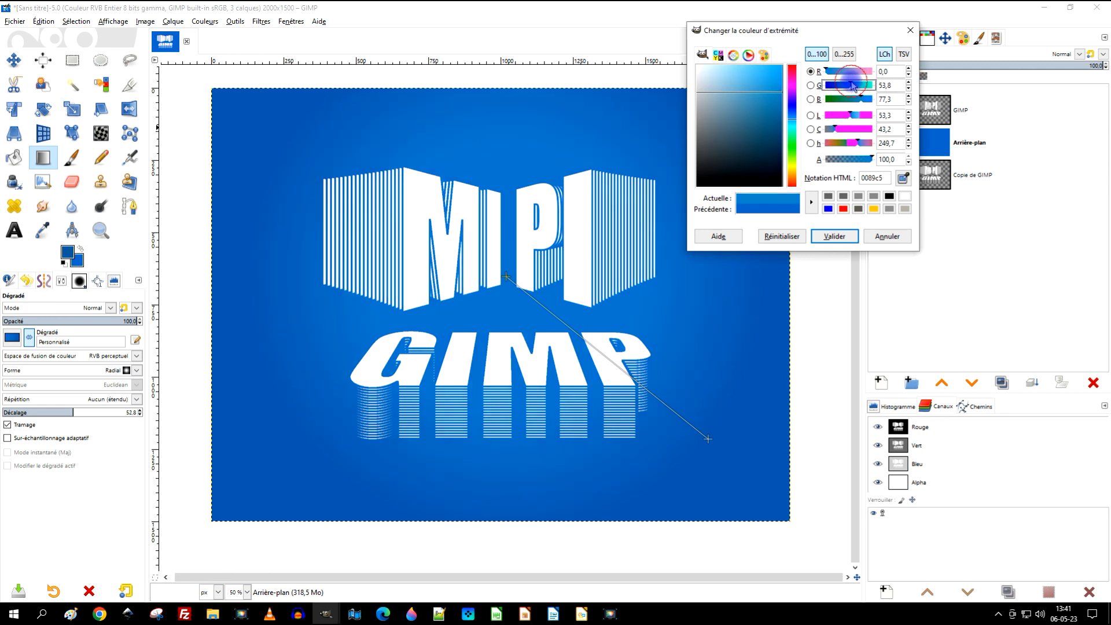
left_click_drag(854, 86, 846, 88)
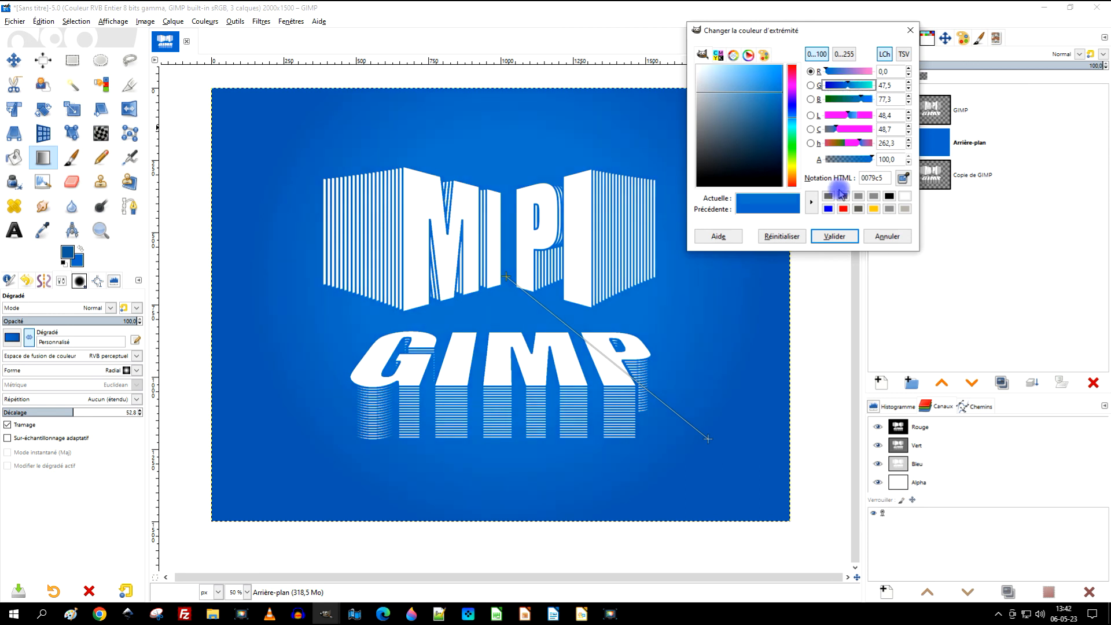
left_click(832, 239)
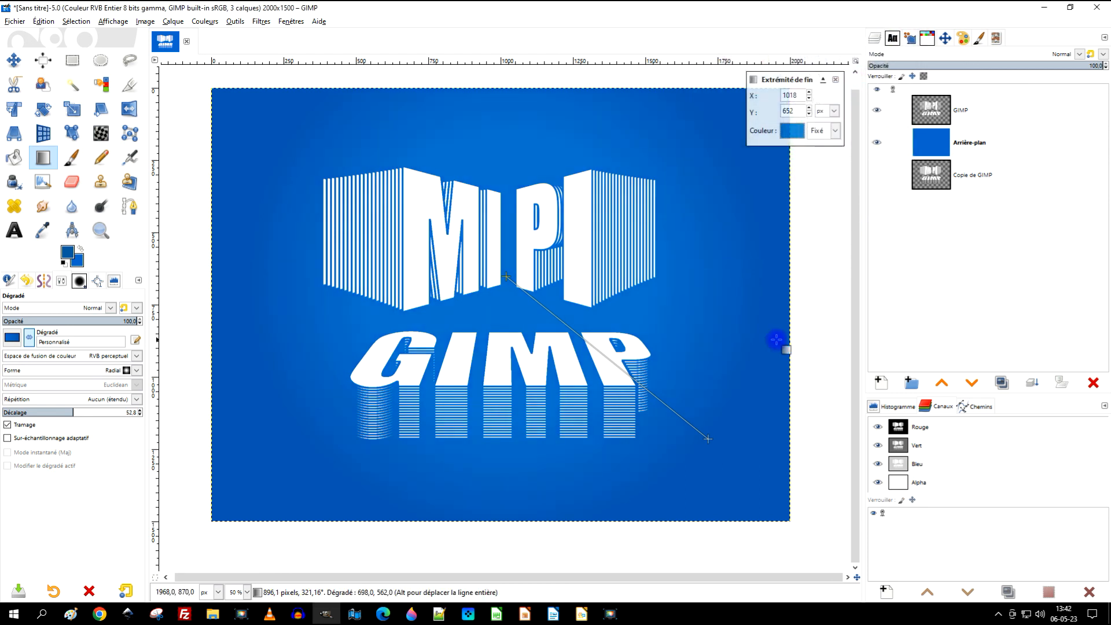
Step: Nudge the gradient's outer endpoint slightly and apply the gradient to the background layer
mouse_move(707, 439)
left_mouse_down()
mouse_move(720, 453)
mouse_move(712, 437)
left_mouse_up()
key("Return")
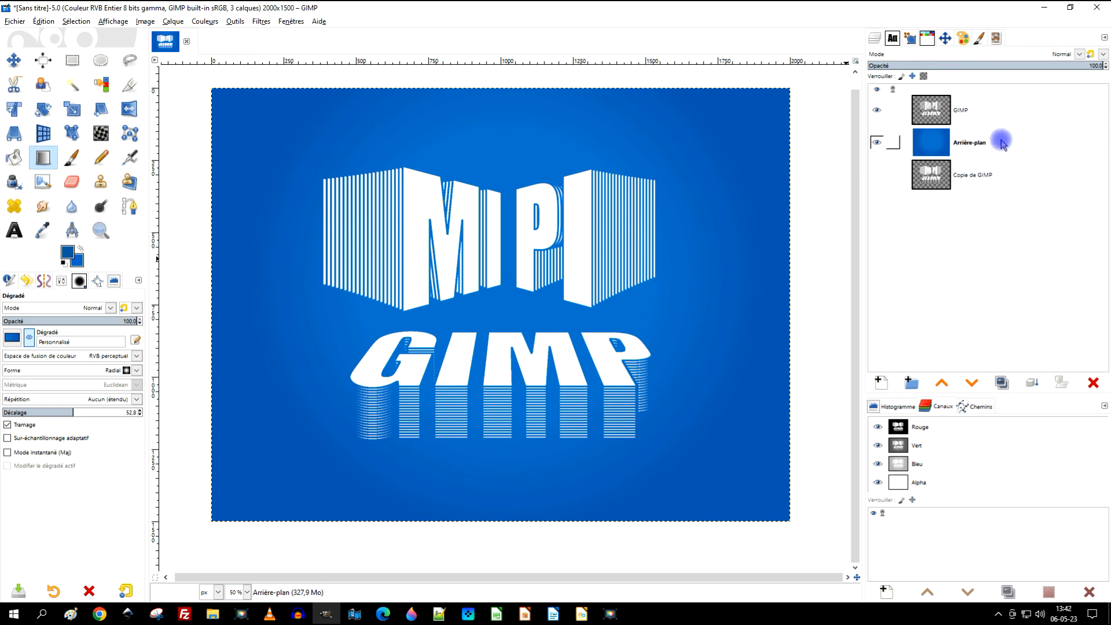
left_click_drag(756, 213, 760, 217)
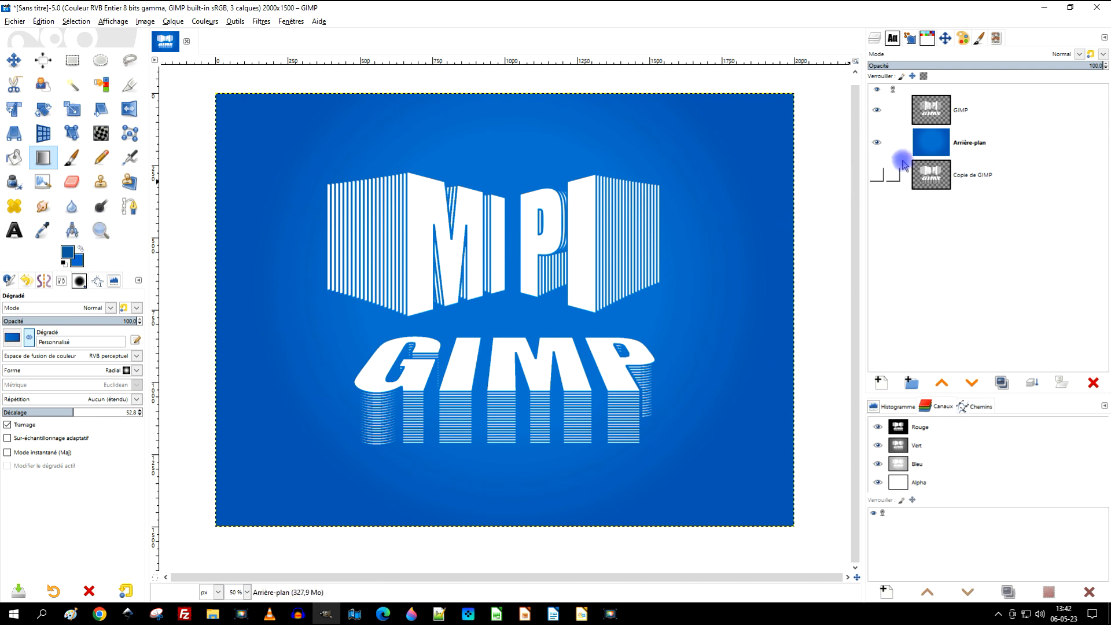
Step: Adjust the background layer with Hue-Saturation: hue 8.6, lightness -4.8 and saturation 22.8
left_click(198, 25)
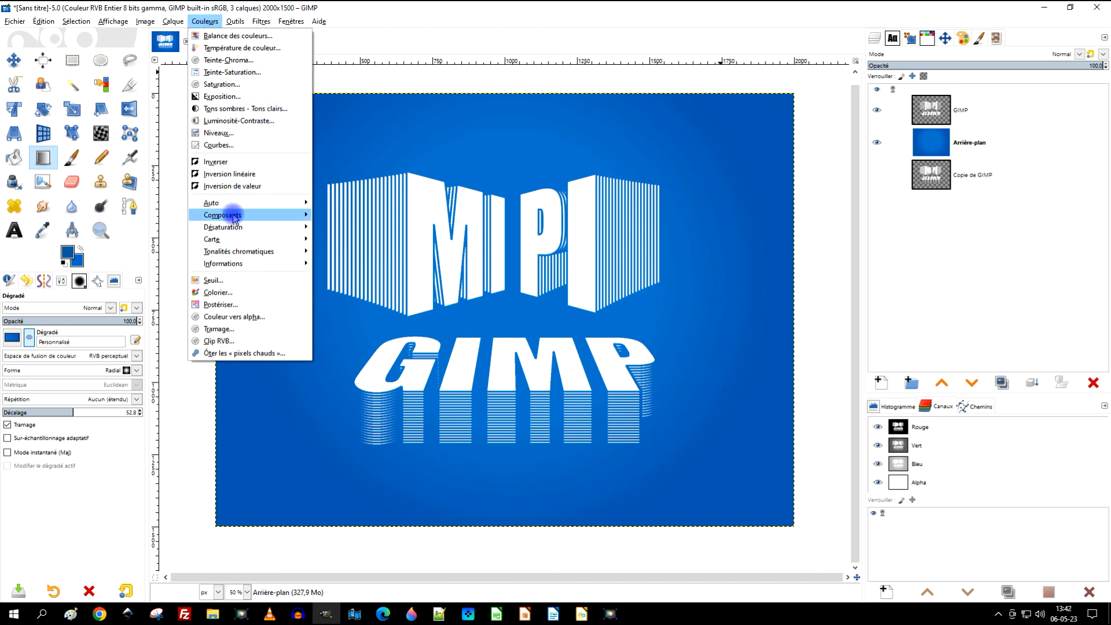
left_click(246, 71)
left_click_drag(262, 109, 108, 55)
left_click_drag(111, 250, 134, 276)
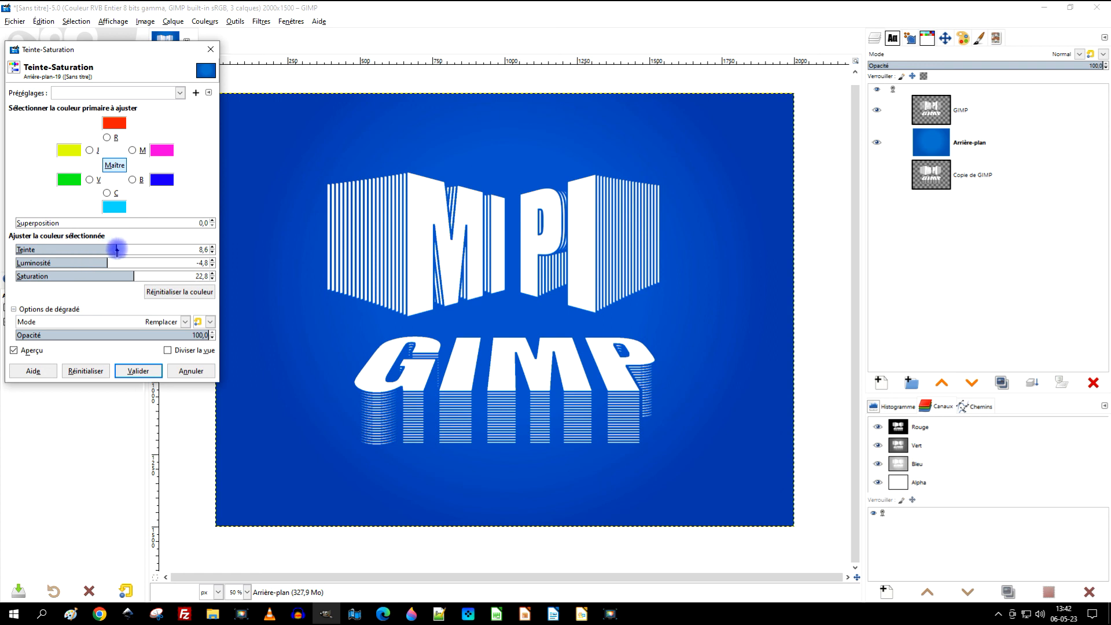
left_click(138, 371)
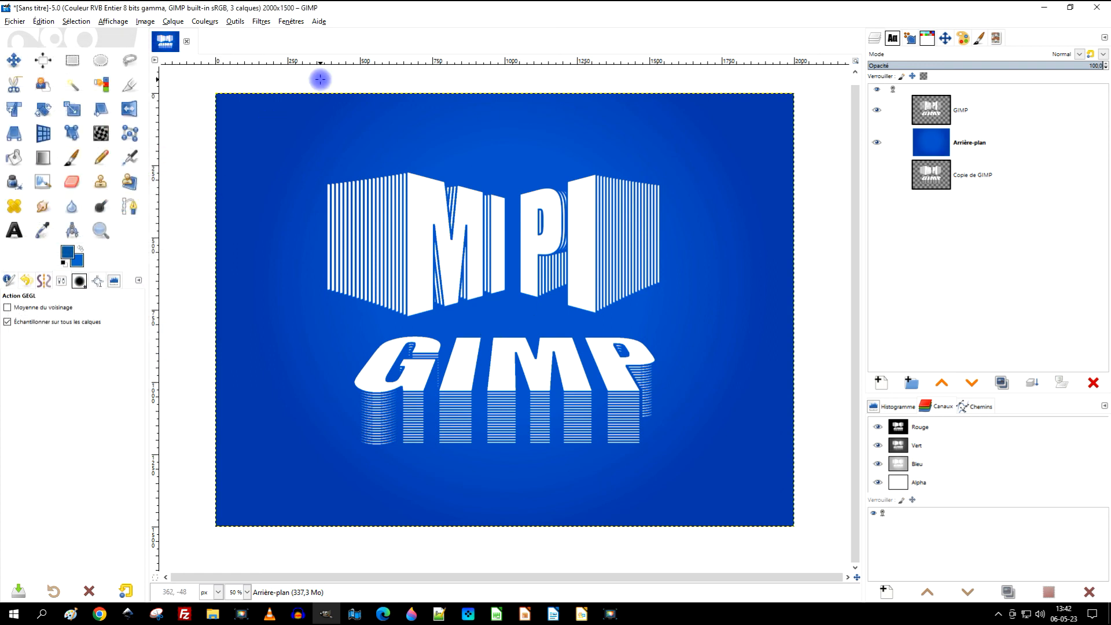